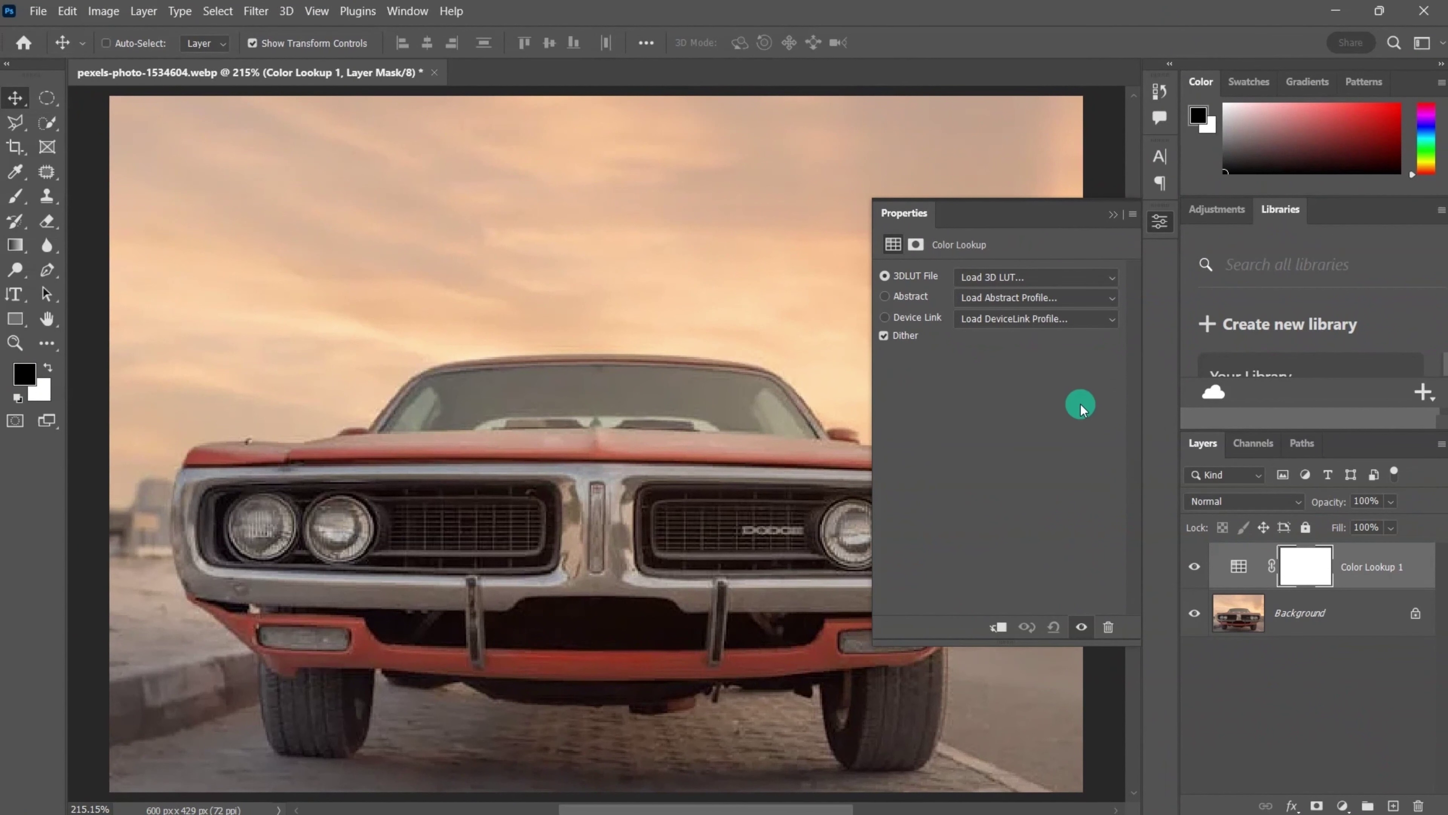
Load the FoggyNight.3DL 3D LUT into the Color Lookup 1 adjustment layer and collapse its properties.
{"action": "left_click", "coordinate": [985, 278]}
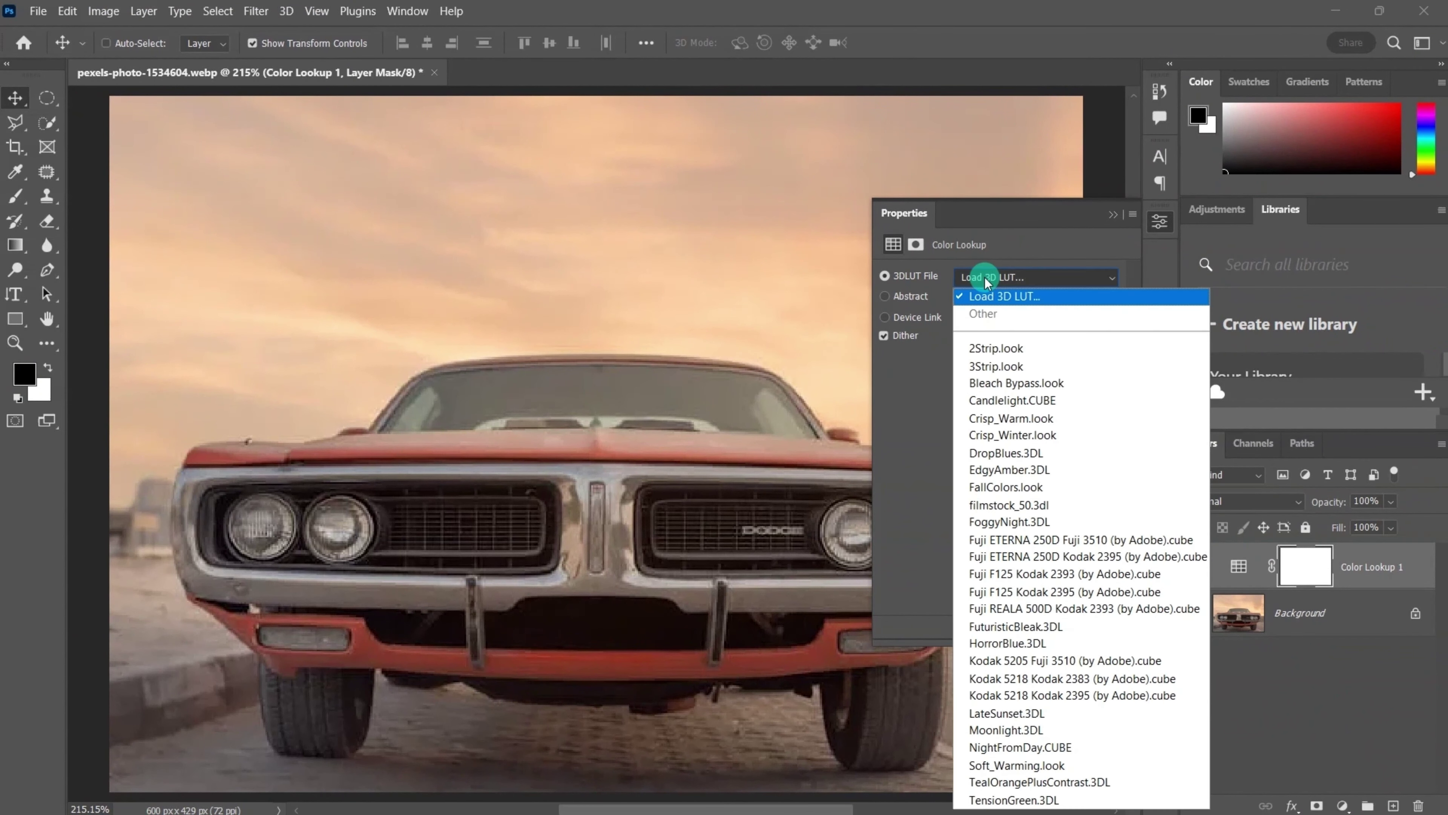
{"action": "left_click", "coordinate": [993, 522]}
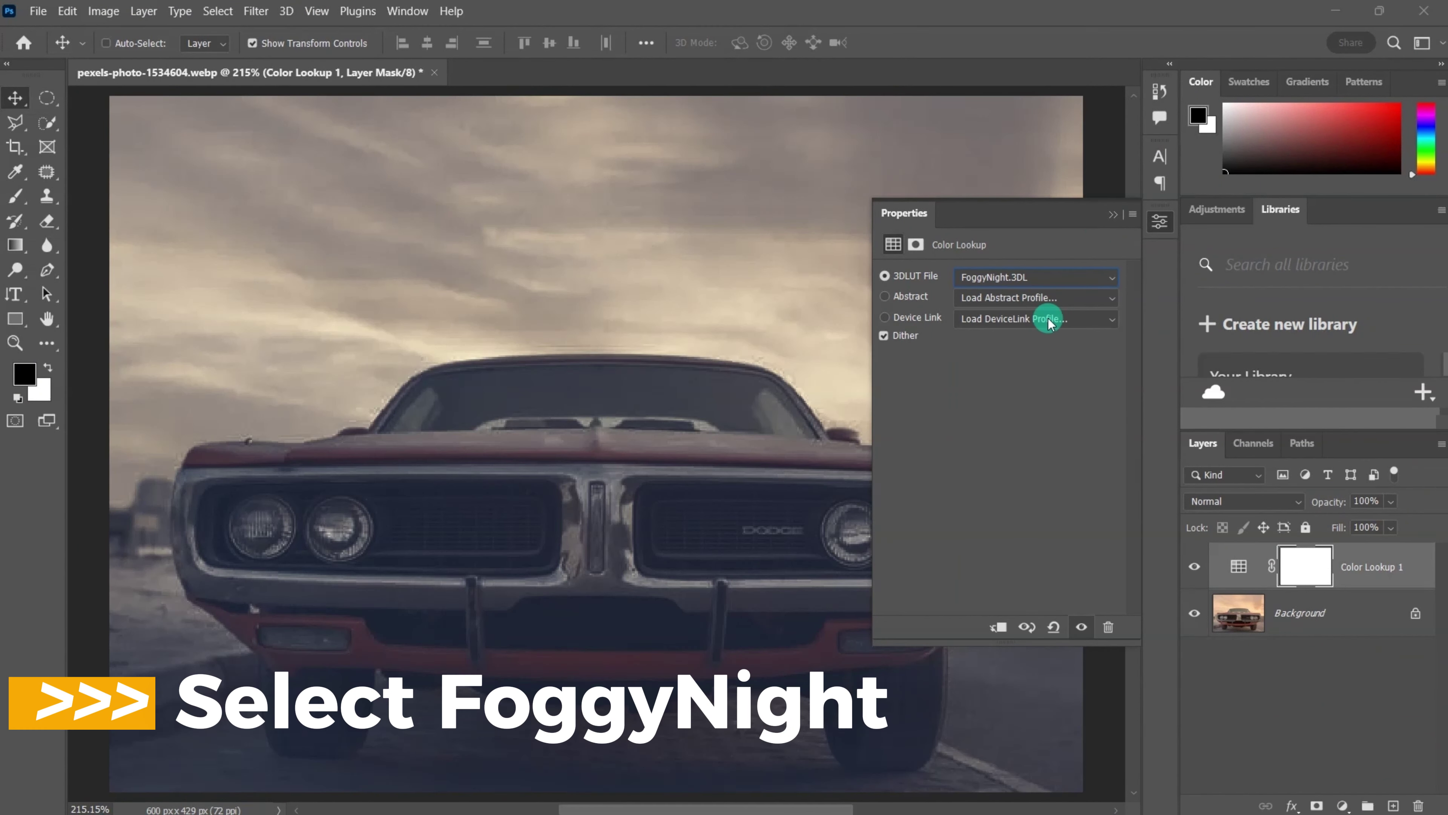
{"action": "left_click", "coordinate": [1114, 217]}
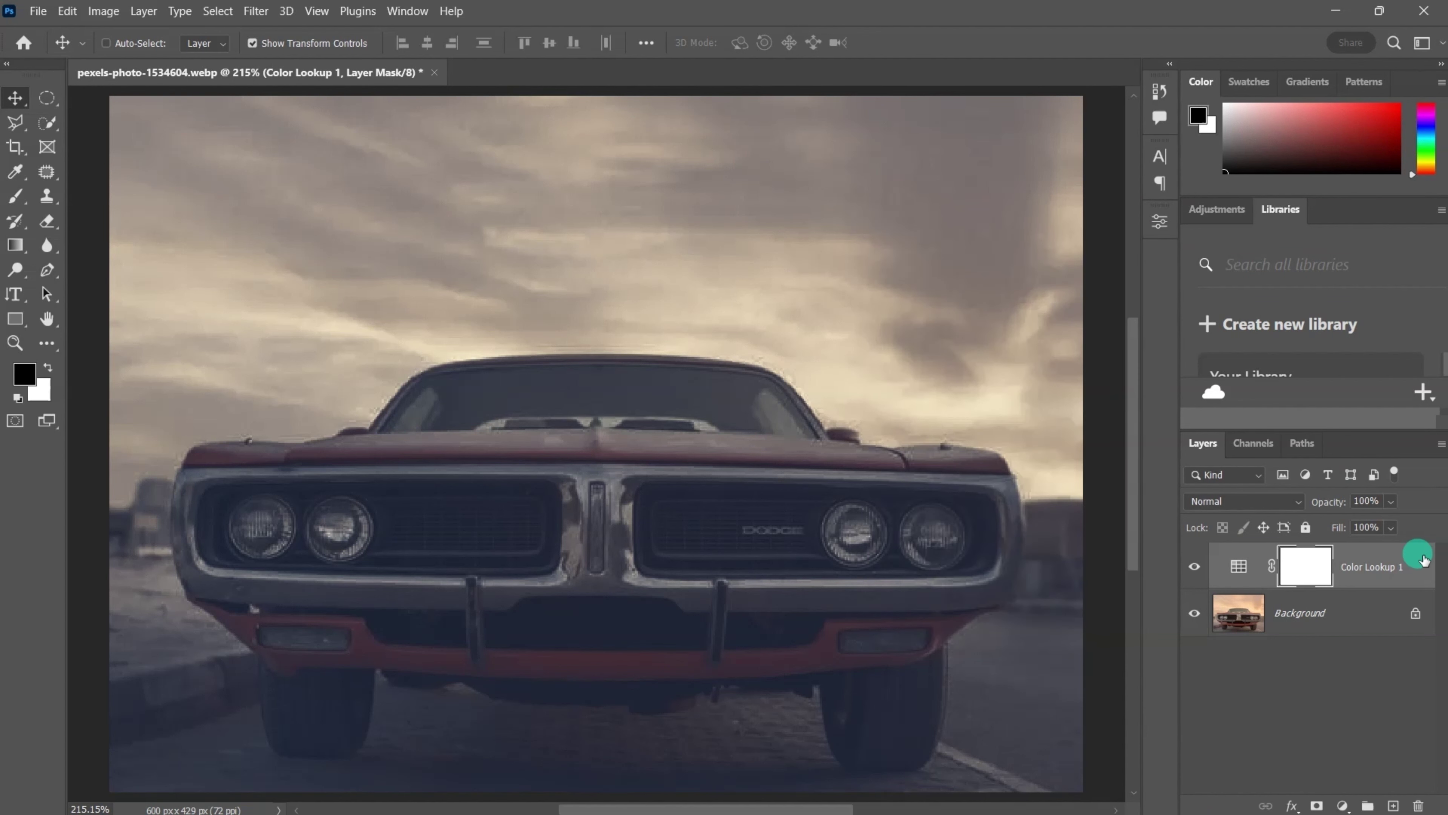
Split the black Underlying Layer Blend If slider of Color Lookup 1, setting its upper half to 163, and apply the layer style.
{"action": "double_click", "coordinate": [1419, 571]}
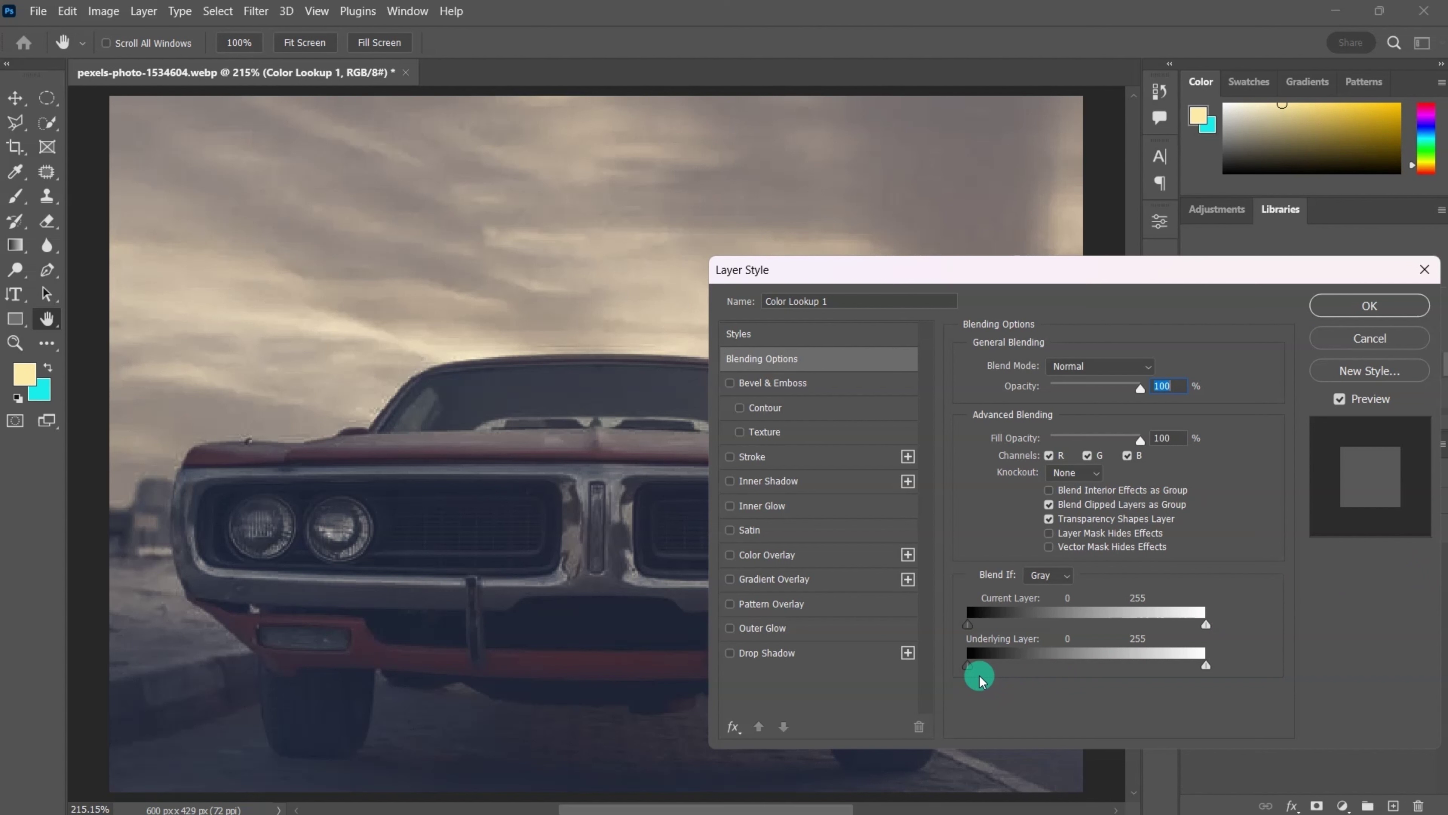
{"action": "left_click_drag", "start_coordinate": [971, 666], "coordinate": [1090, 671]}
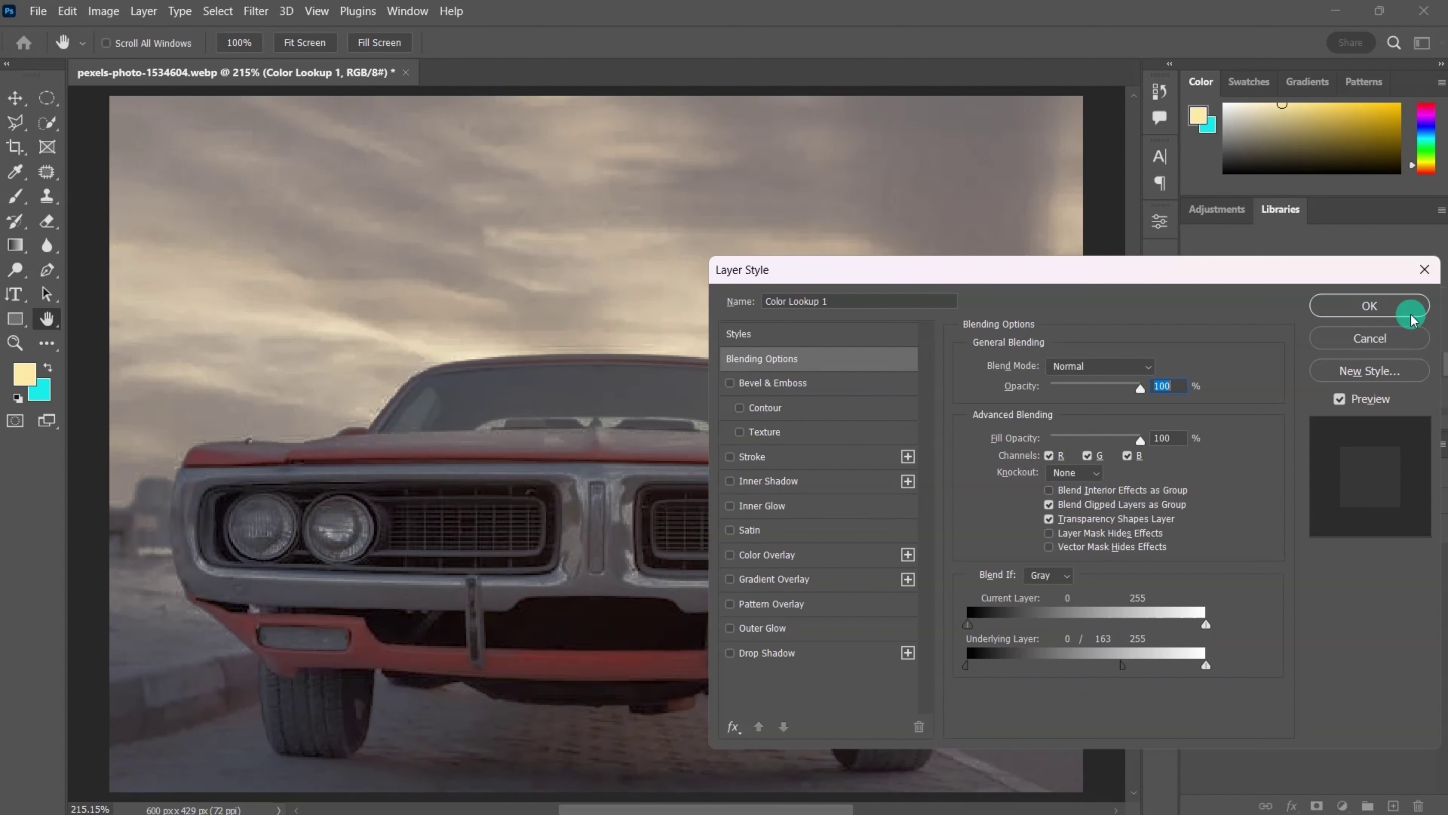
{"action": "left_click", "coordinate": [1401, 309]}
Duplicate the Color Lookup 1 layer and set the upper half of the copy's black Underlying Layer Blend If slider to 255.
{"action": "left_click", "coordinate": [1371, 580]}
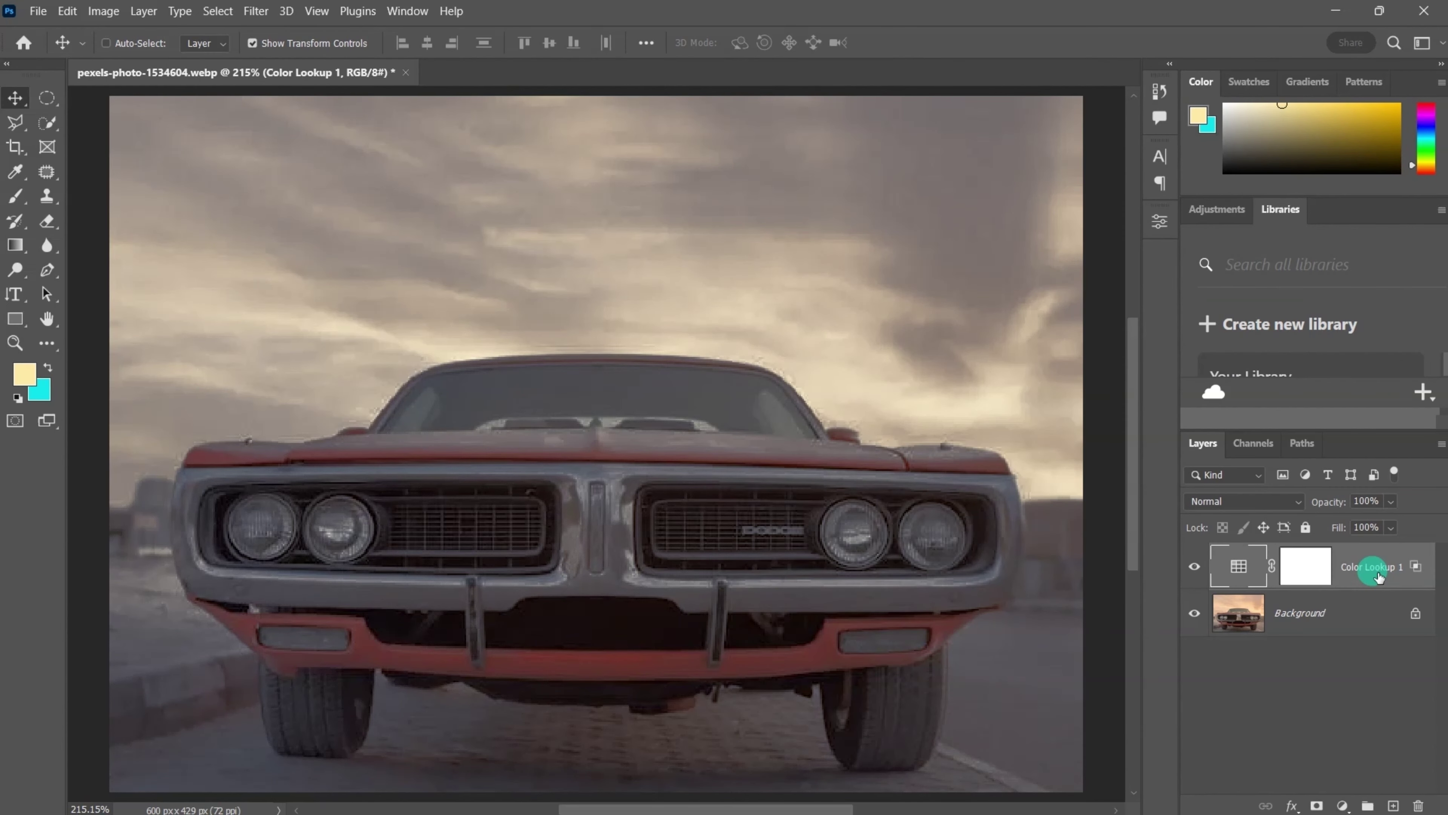
{"action": "key", "text": "ctrl+j"}
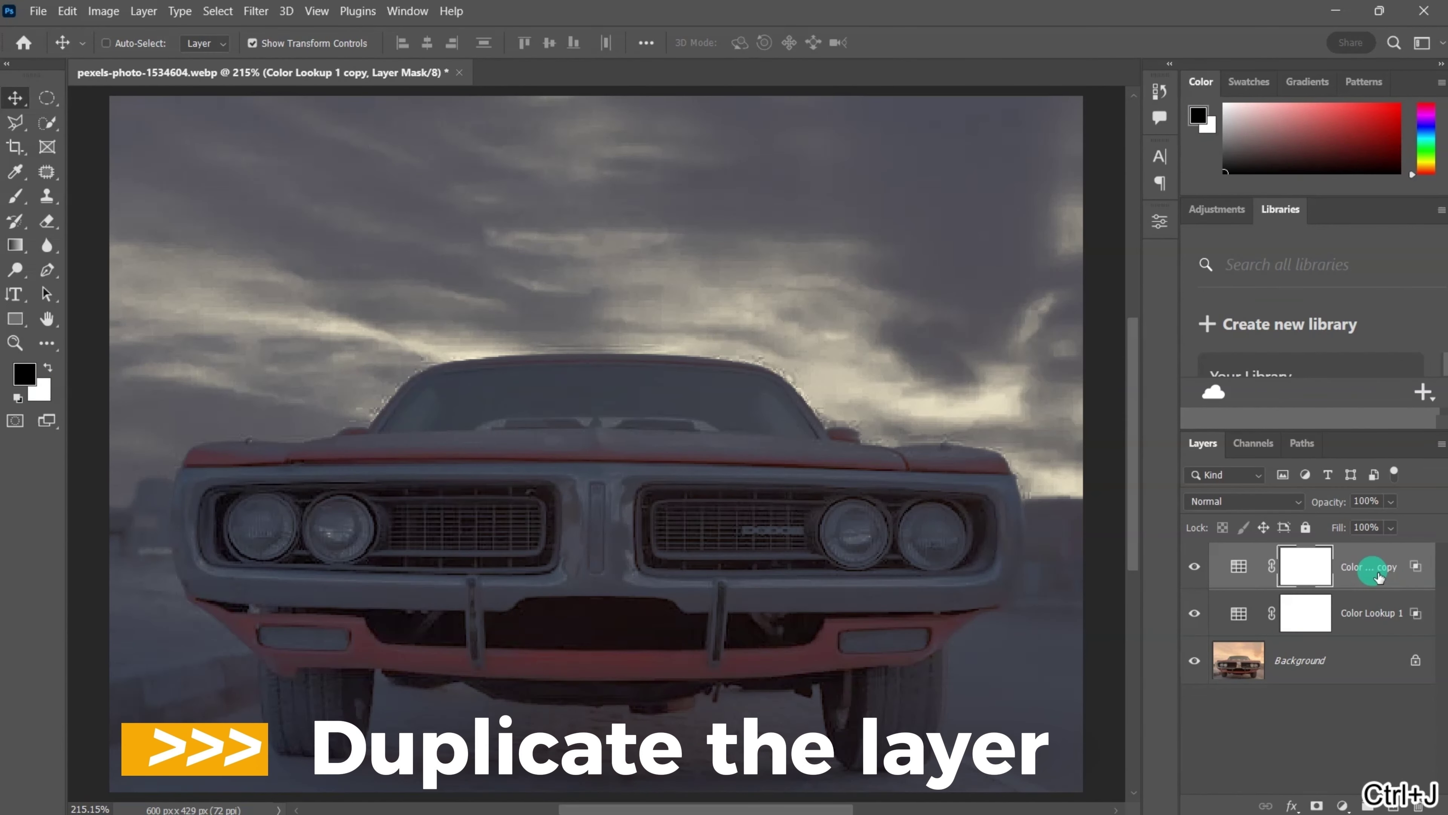
{"action": "double_click", "coordinate": [1368, 581]}
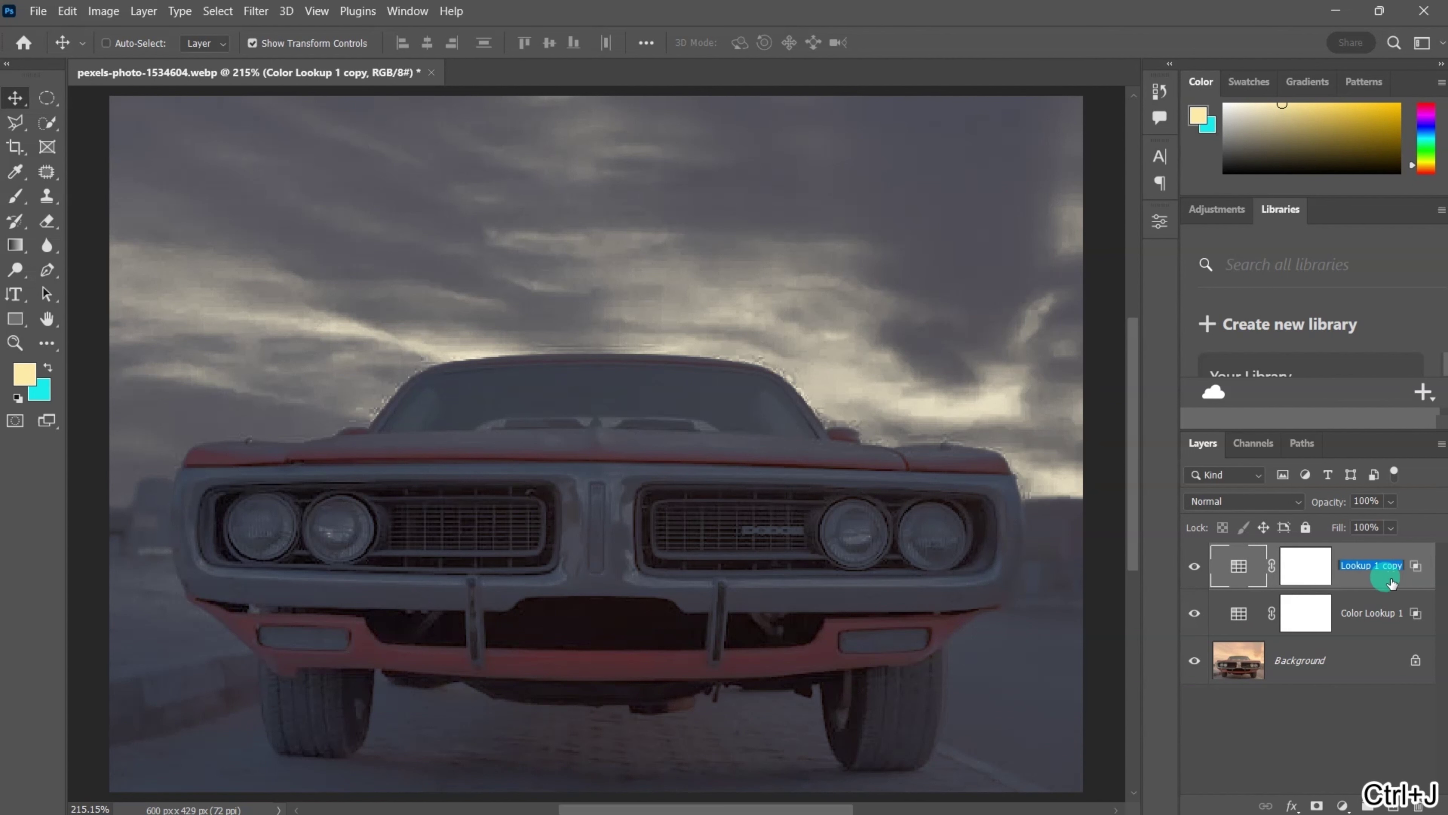
{"action": "left_click", "coordinate": [1399, 581]}
{"action": "double_click", "coordinate": [1399, 580]}
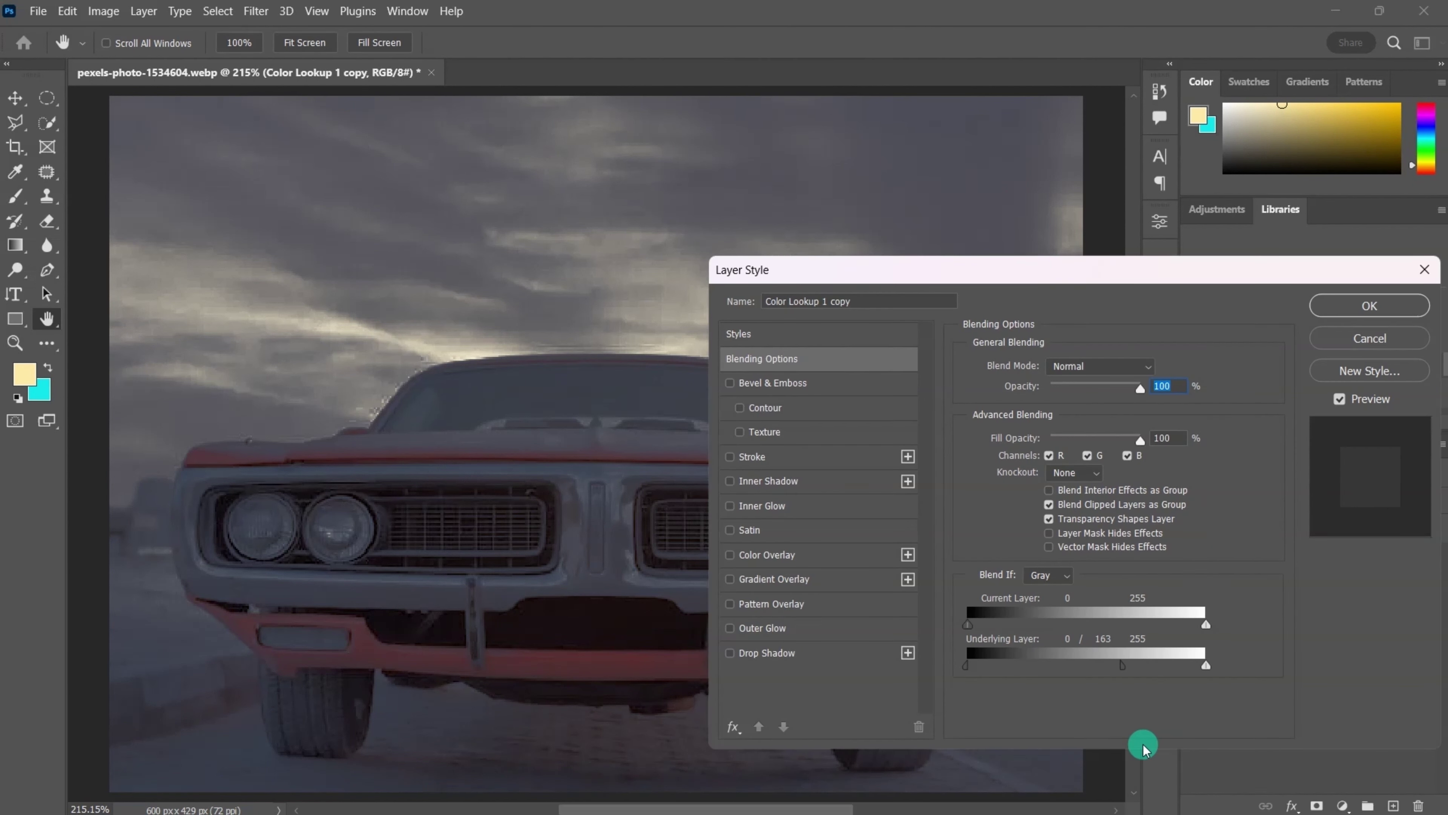
{"action": "left_click_drag", "start_coordinate": [1121, 667], "coordinate": [1292, 667]}
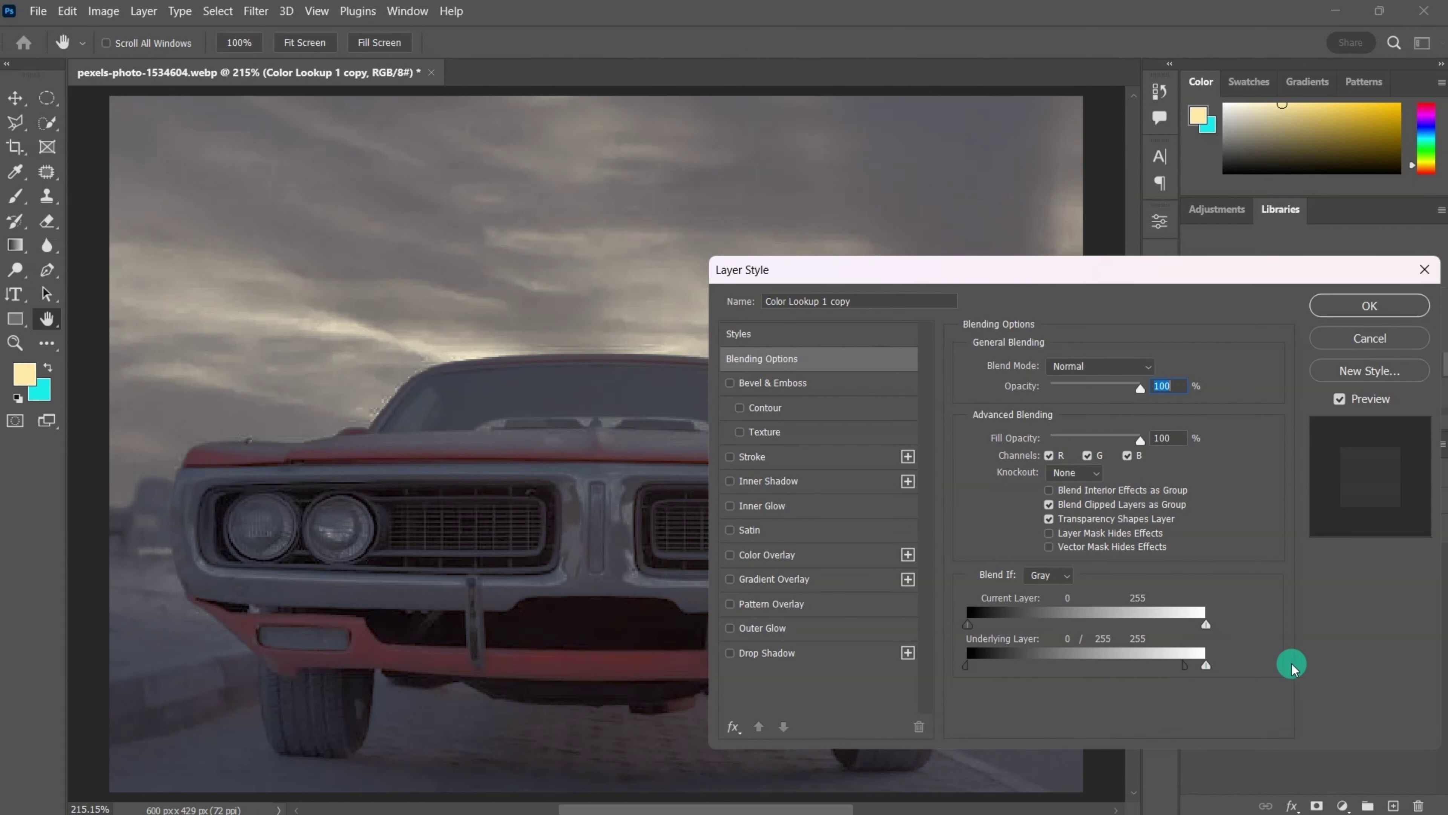
{"action": "left_click", "coordinate": [1347, 307]}
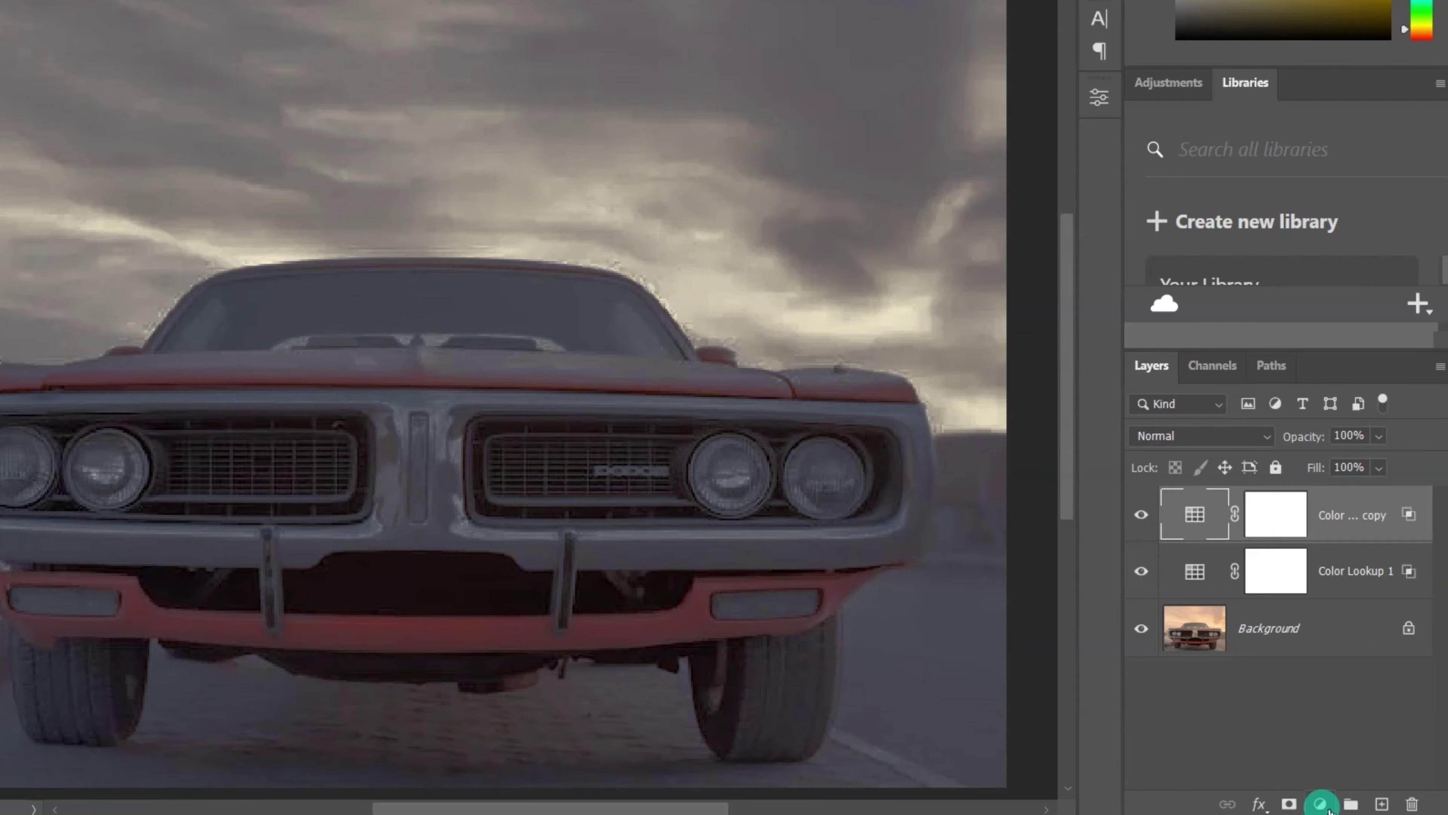
Add another Color Lookup adjustment layer above the copy and load the NightFromDay.CUBE 3D LUT into it.
{"action": "left_click", "coordinate": [1342, 805]}
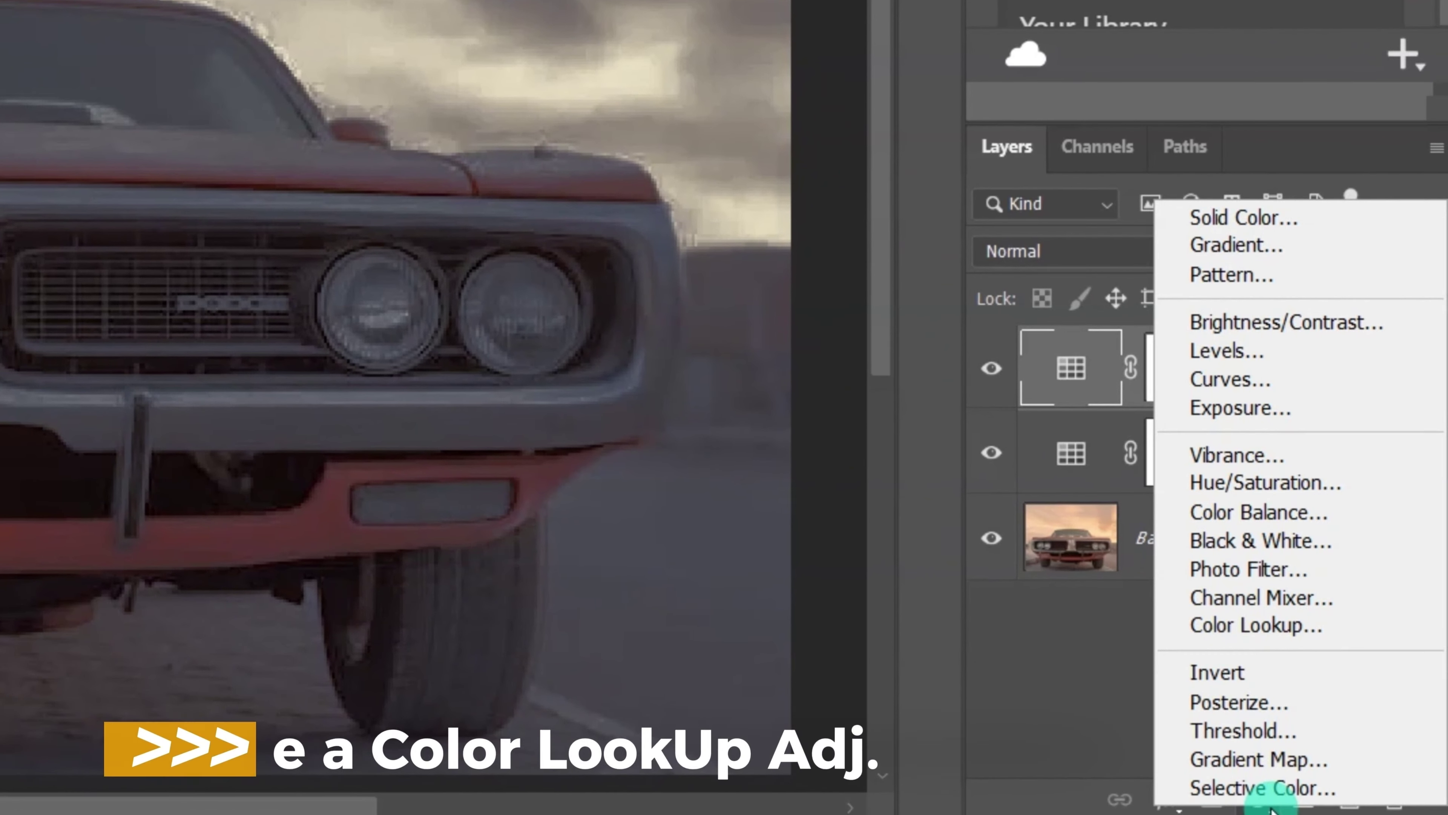
{"action": "left_click", "coordinate": [1278, 628]}
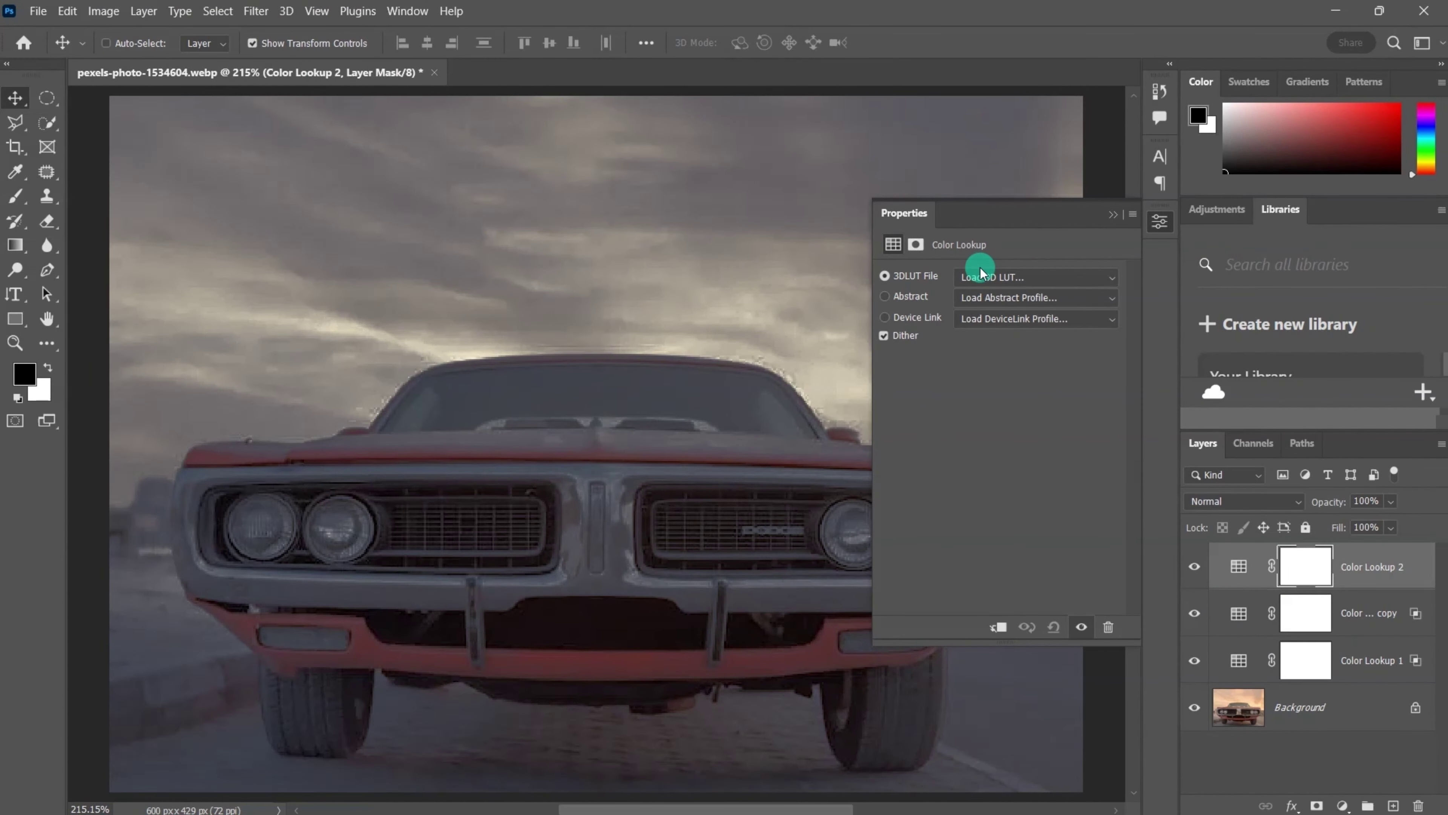
{"action": "left_click", "coordinate": [980, 276]}
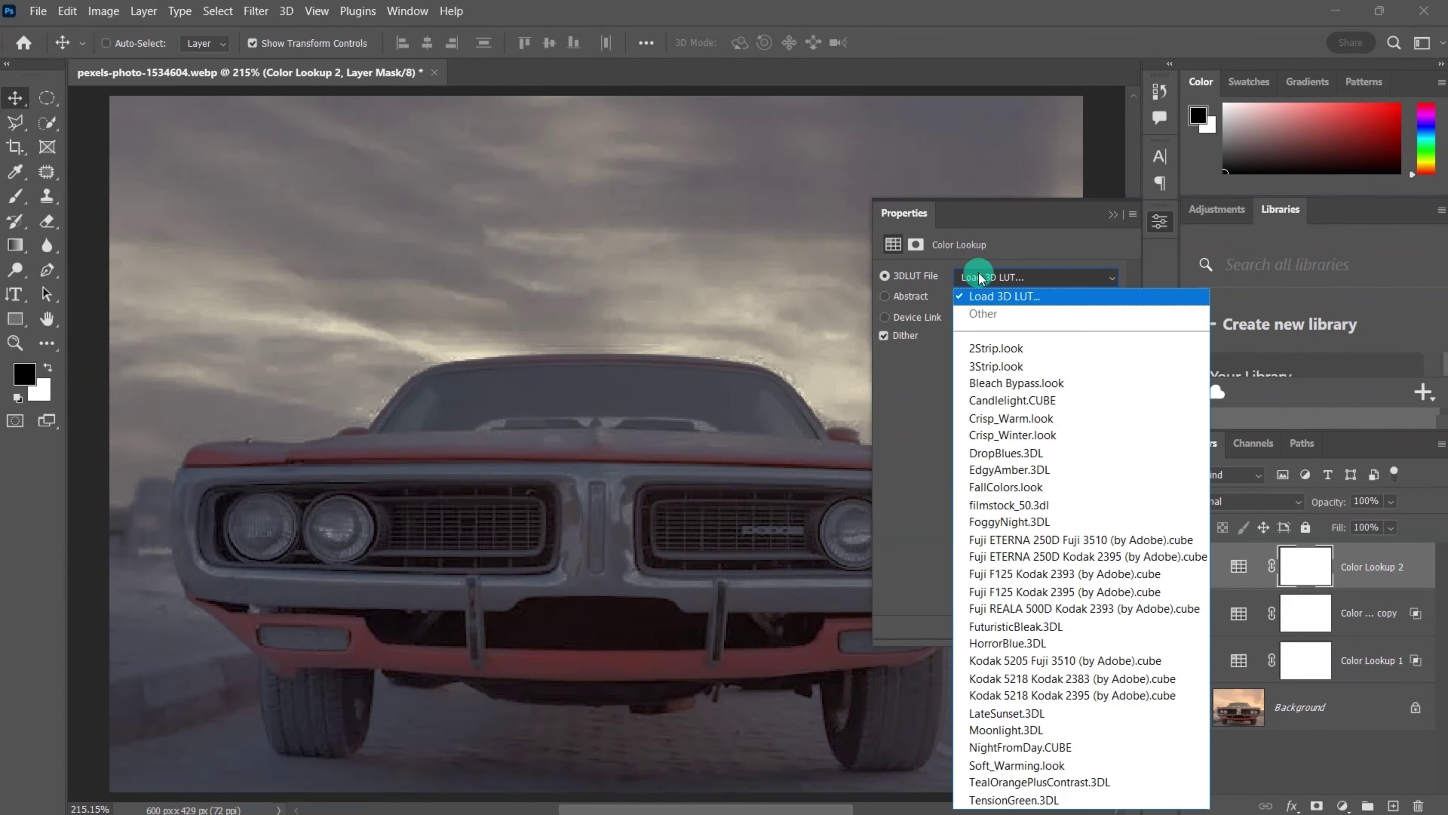
{"action": "left_click", "coordinate": [1068, 748]}
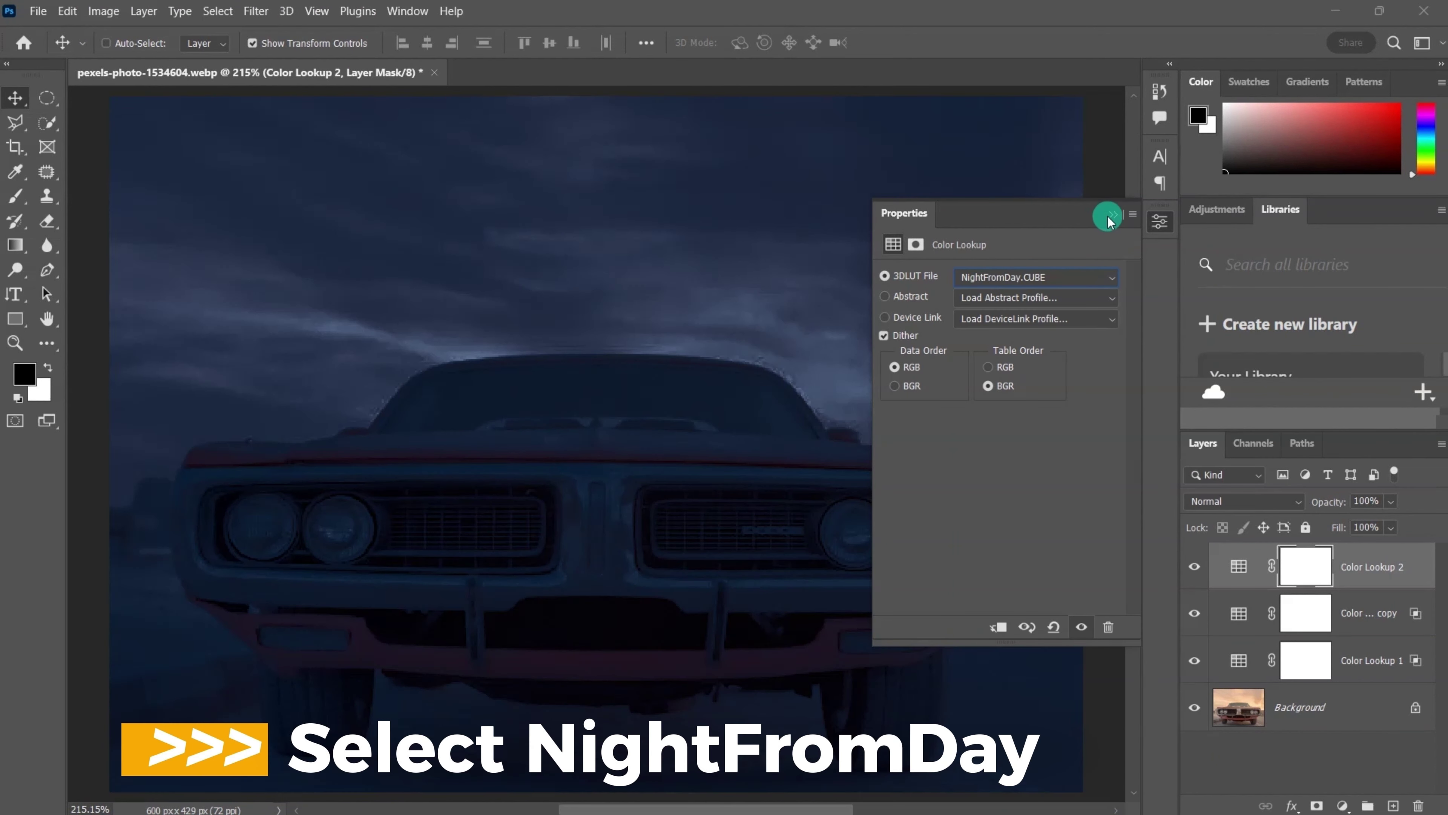
{"action": "left_click", "coordinate": [1109, 217]}
Set Color Lookup 2 to 50% opacity and split its white Underlying Layer Blend If slider, taking one half to the dark end.
{"action": "left_click", "coordinate": [1357, 496]}
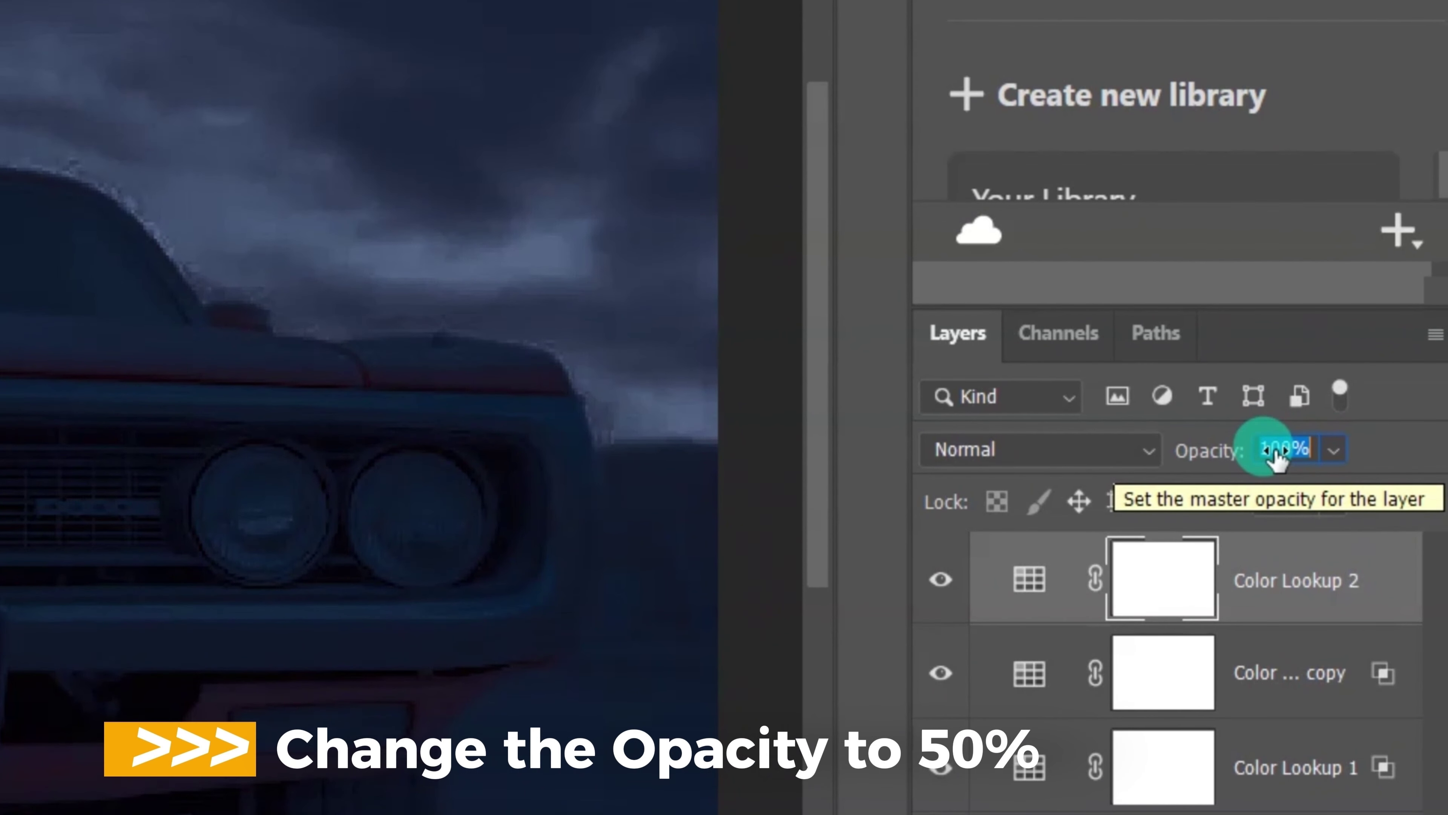
{"action": "type", "text": "50"}
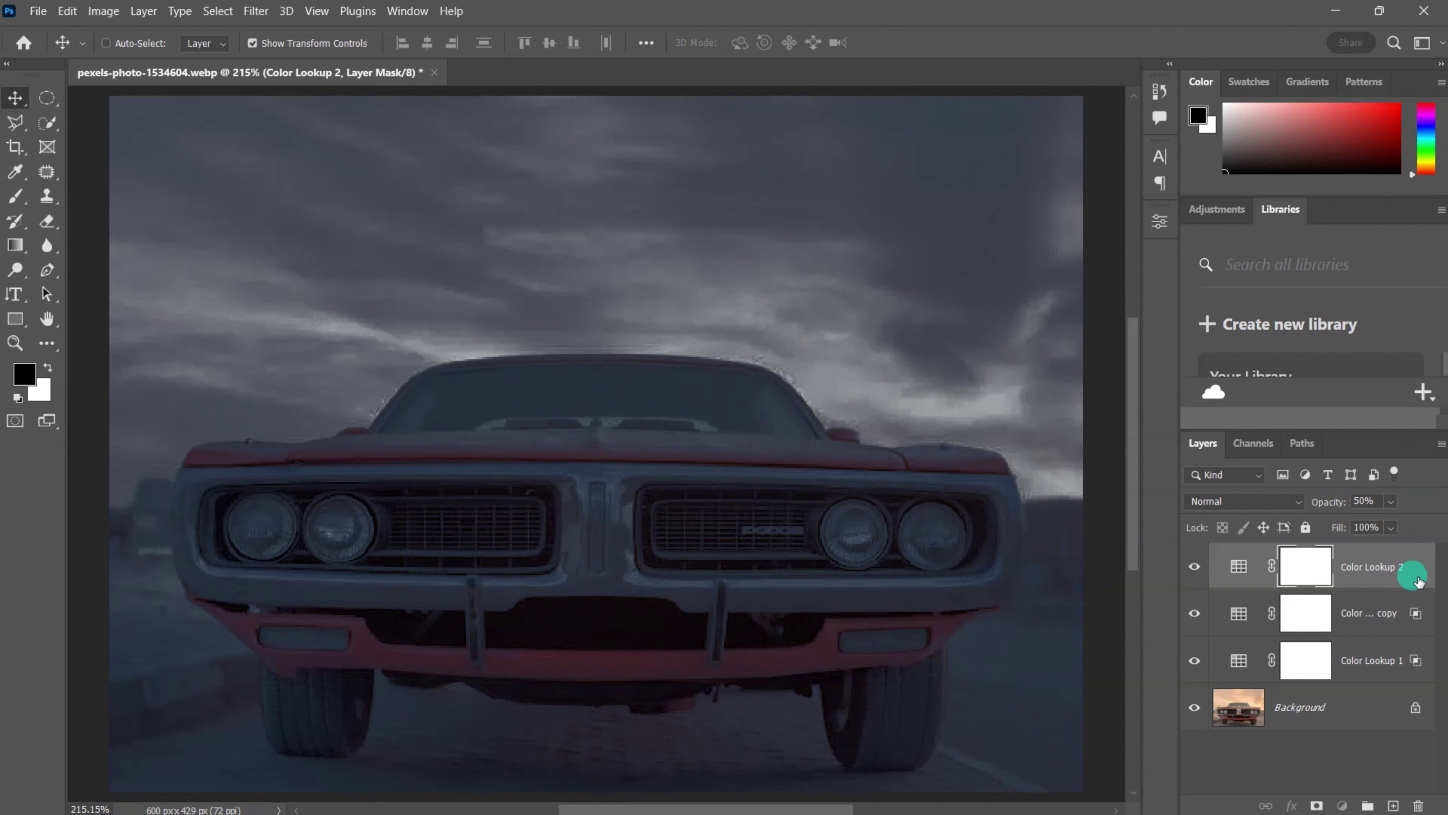
{"action": "double_click", "coordinate": [1418, 580]}
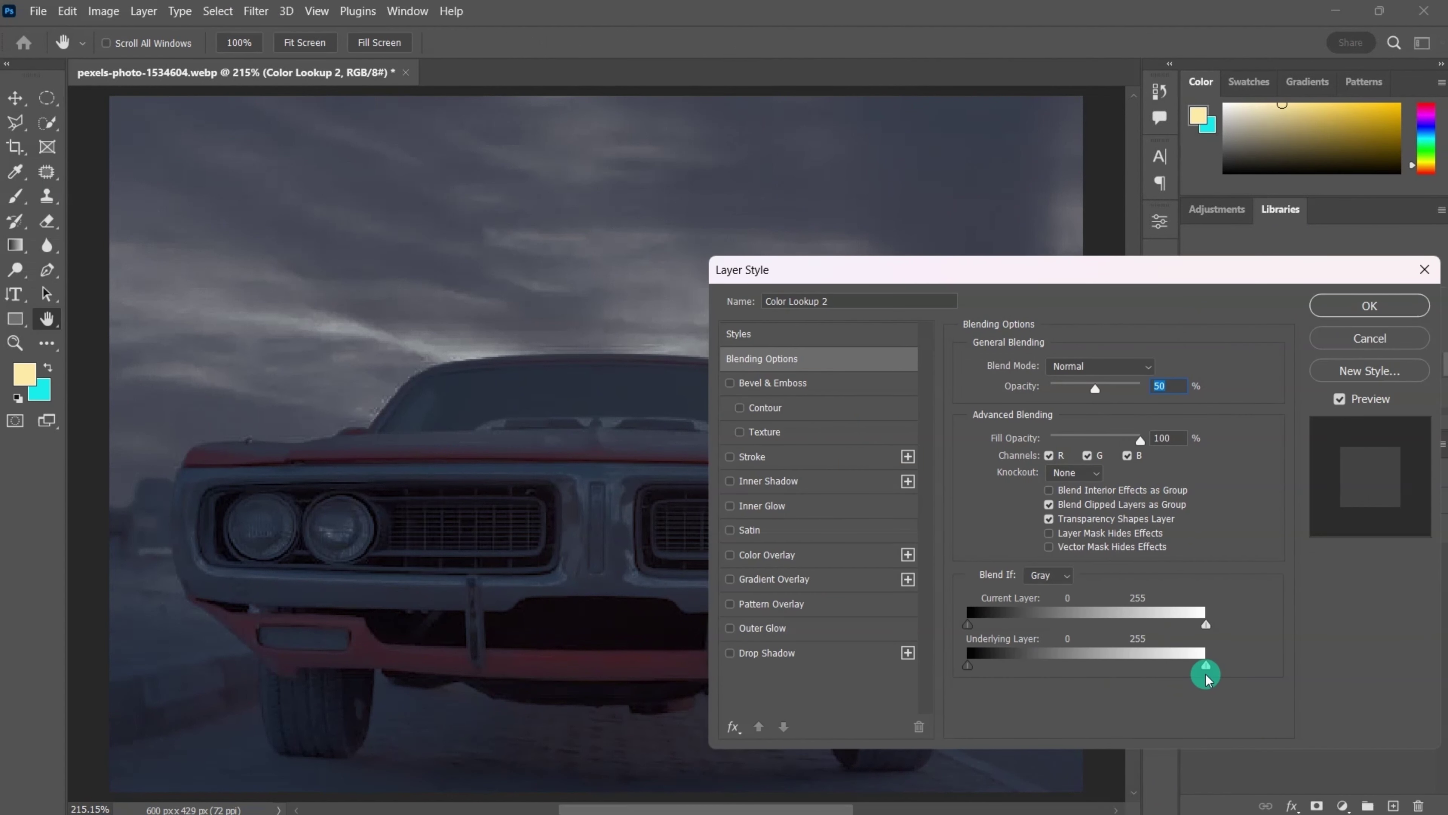
{"action": "left_click_drag", "start_coordinate": [1162, 668], "coordinate": [893, 670]}
{"action": "left_click", "coordinate": [1370, 305]}
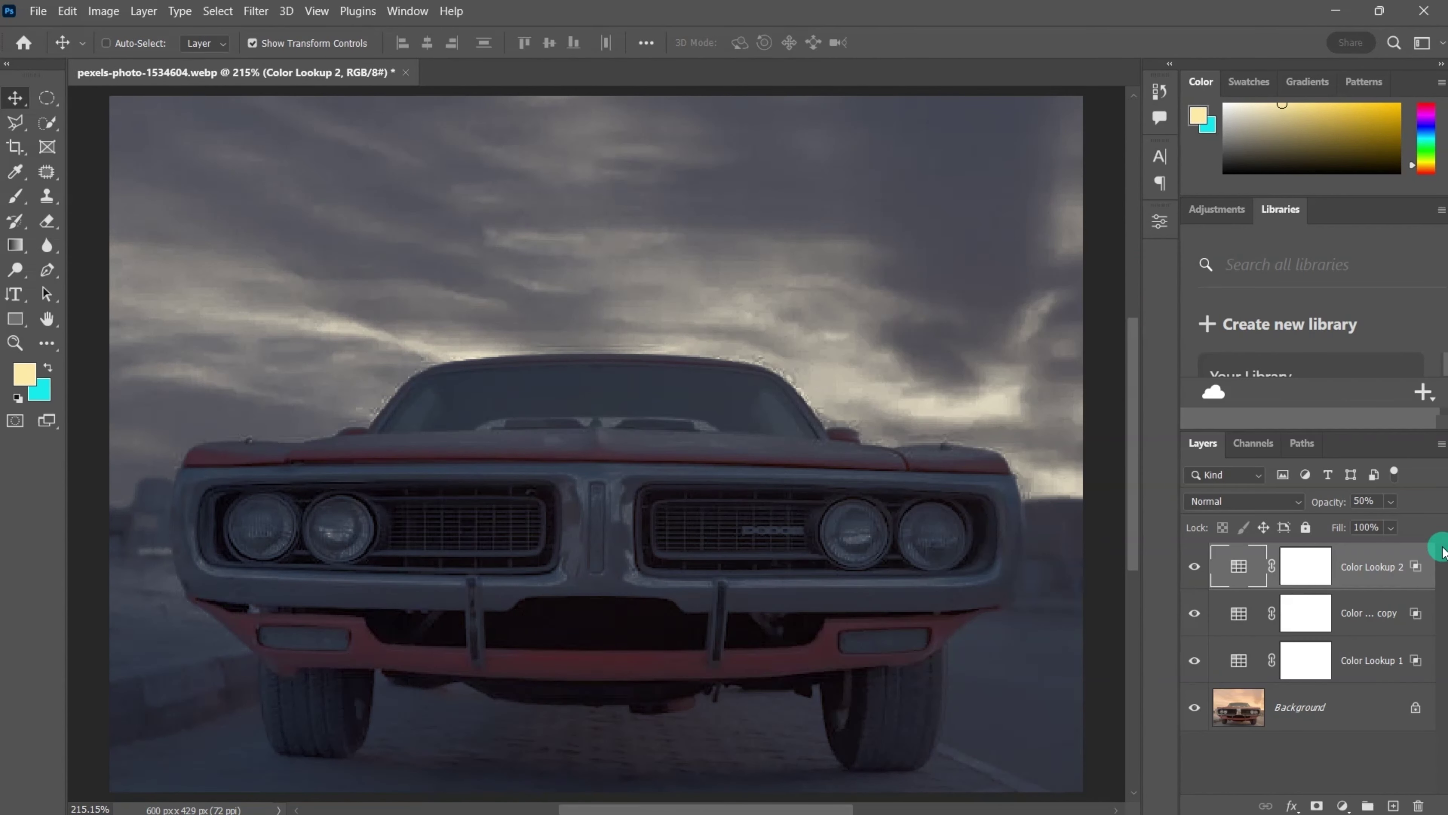
Group the three Color Lookup layers and name the group dark.
{"action": "left_click", "coordinate": [1371, 658]}
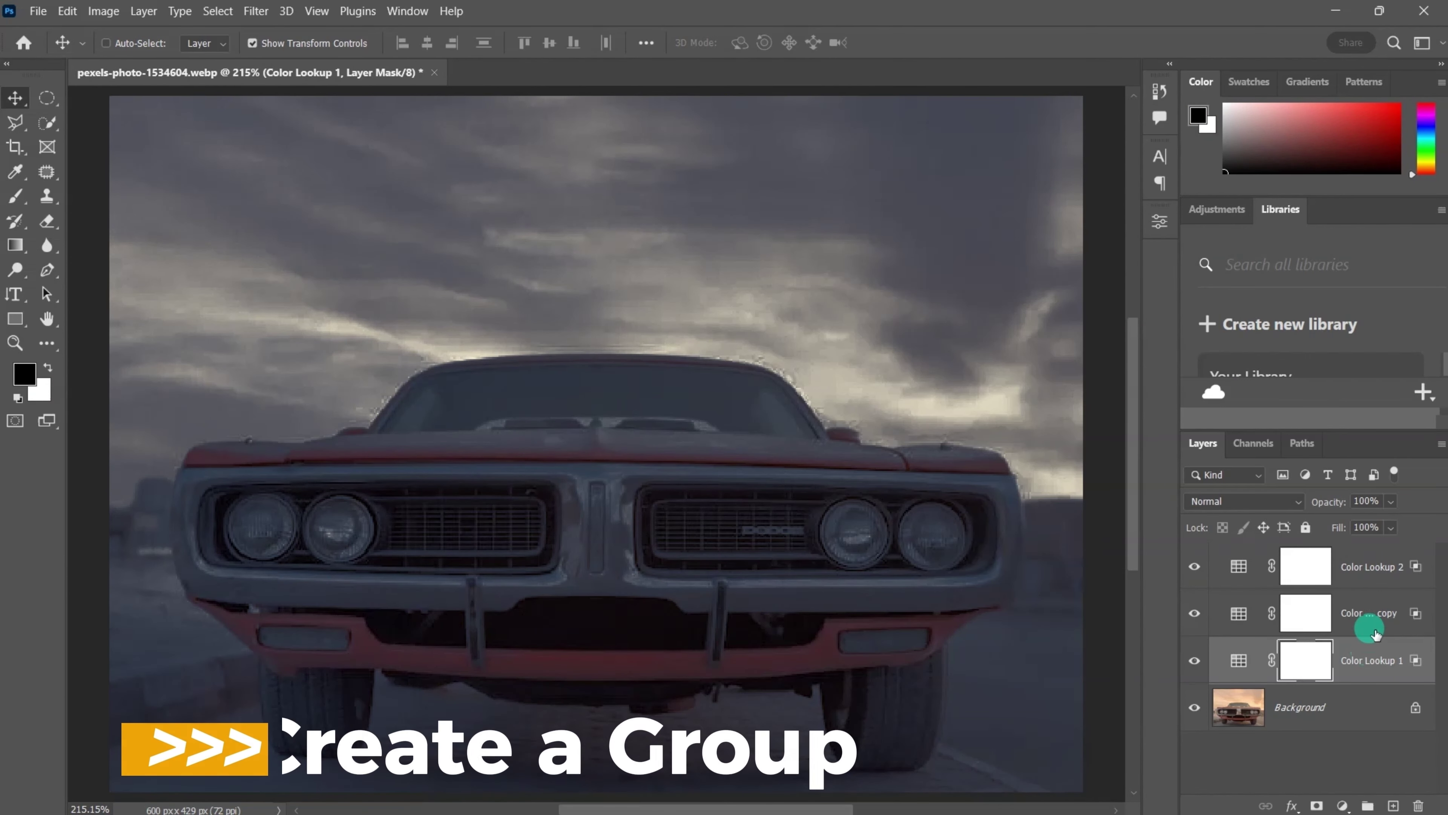
{"action": "left_click", "coordinate": [1362, 564], "text": "shift"}
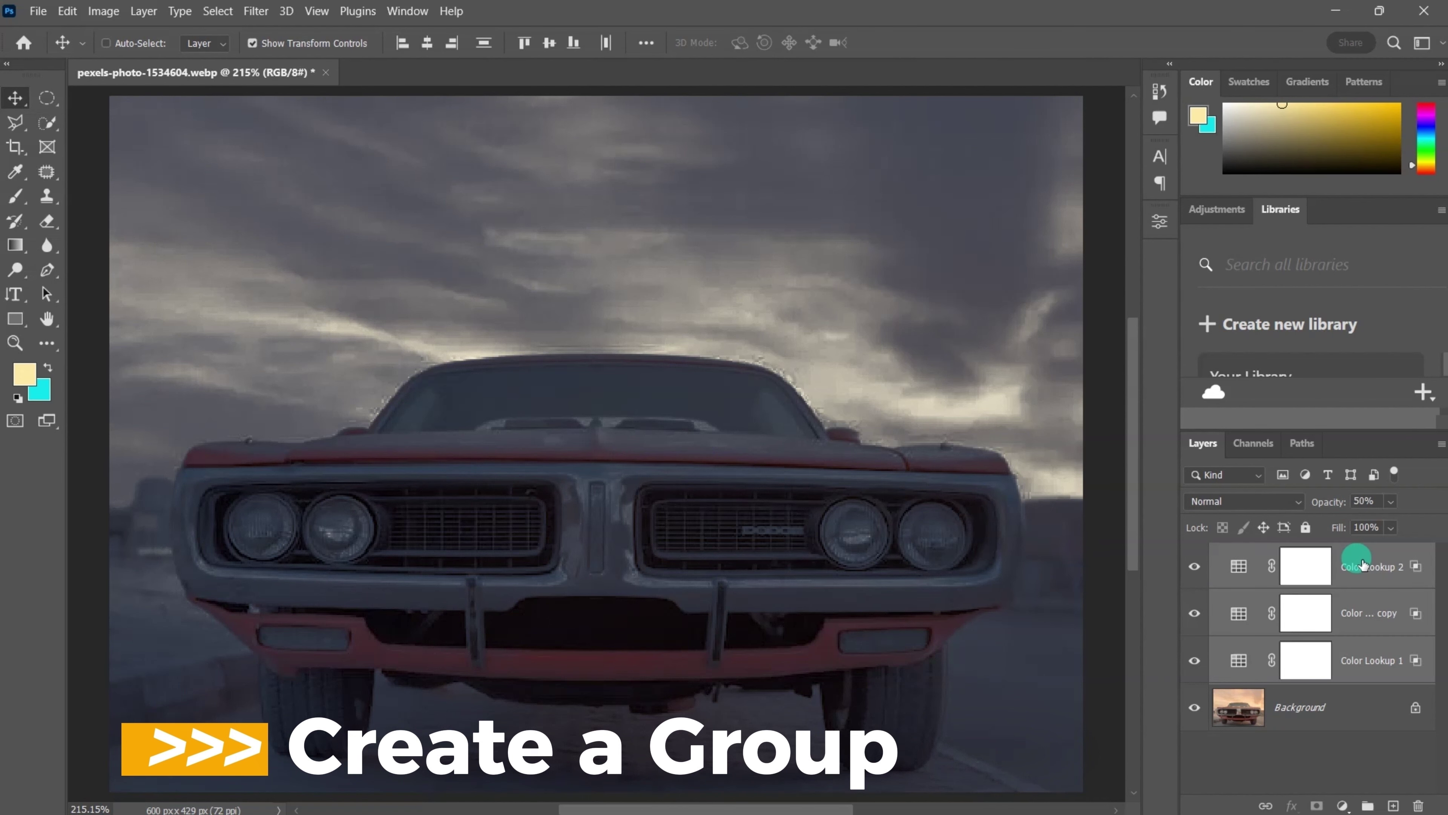
{"action": "key", "text": "ctrl+g"}
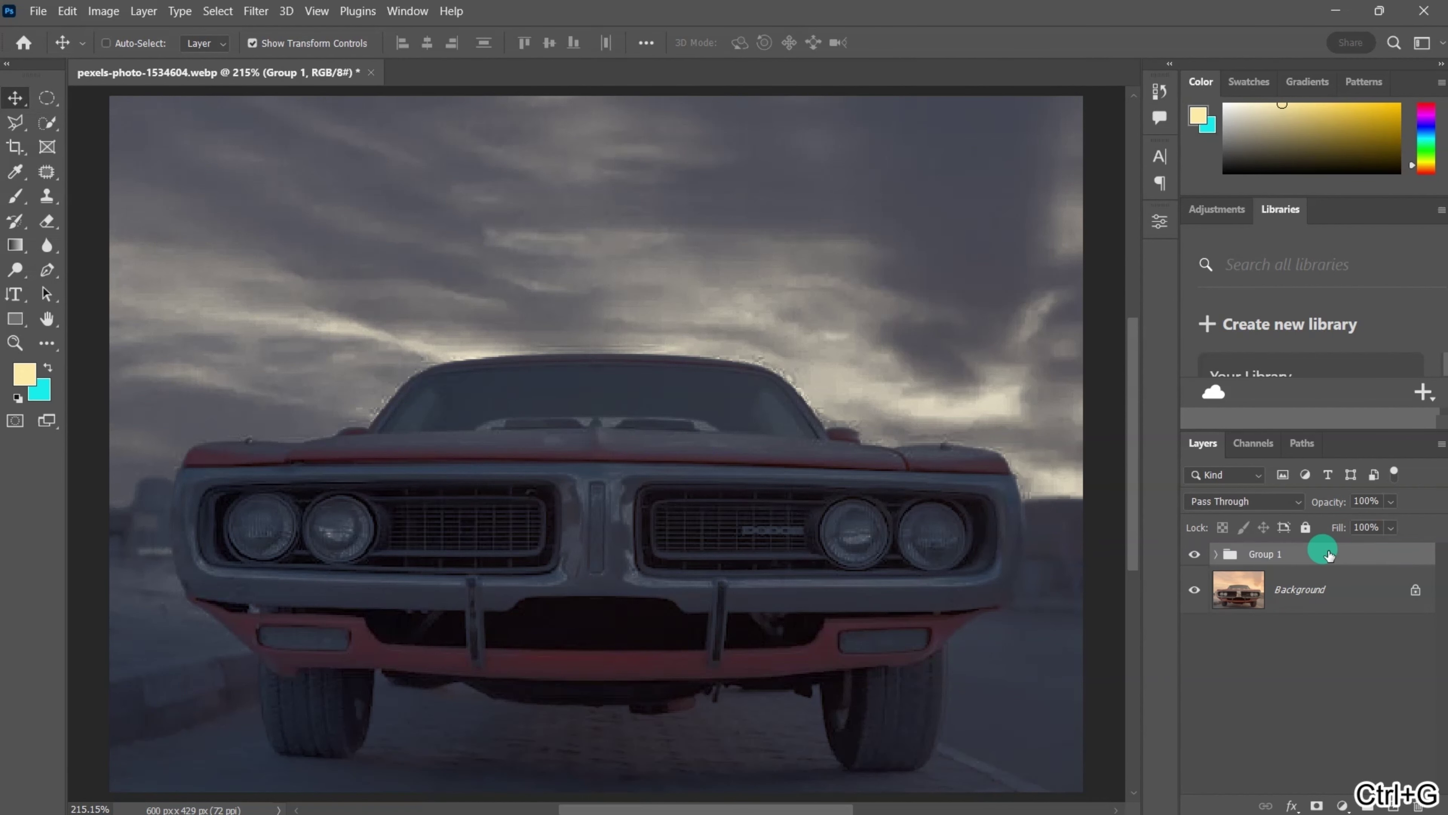
{"action": "double_click", "coordinate": [1262, 554]}
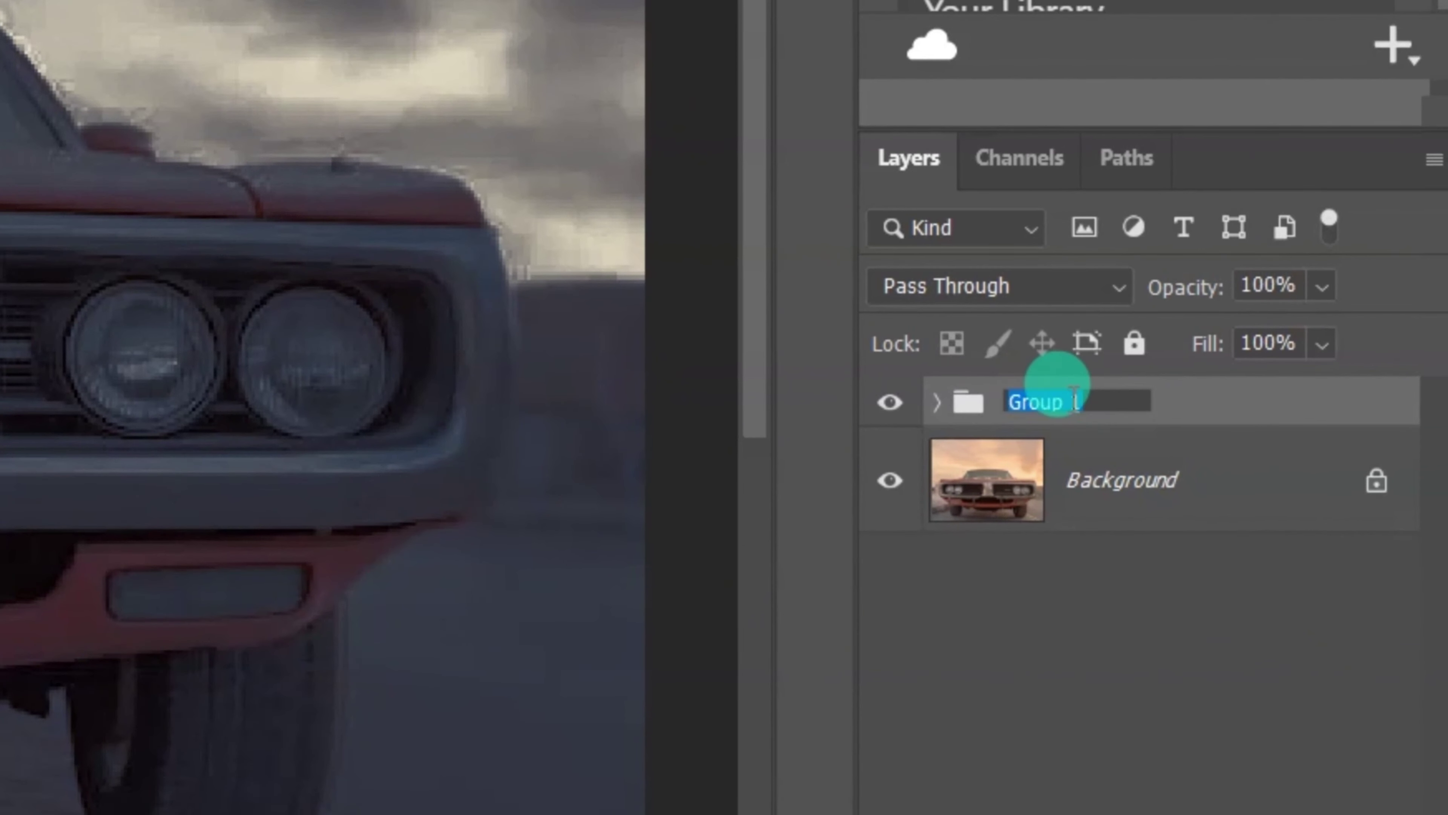
{"action": "type", "text": "dark"}
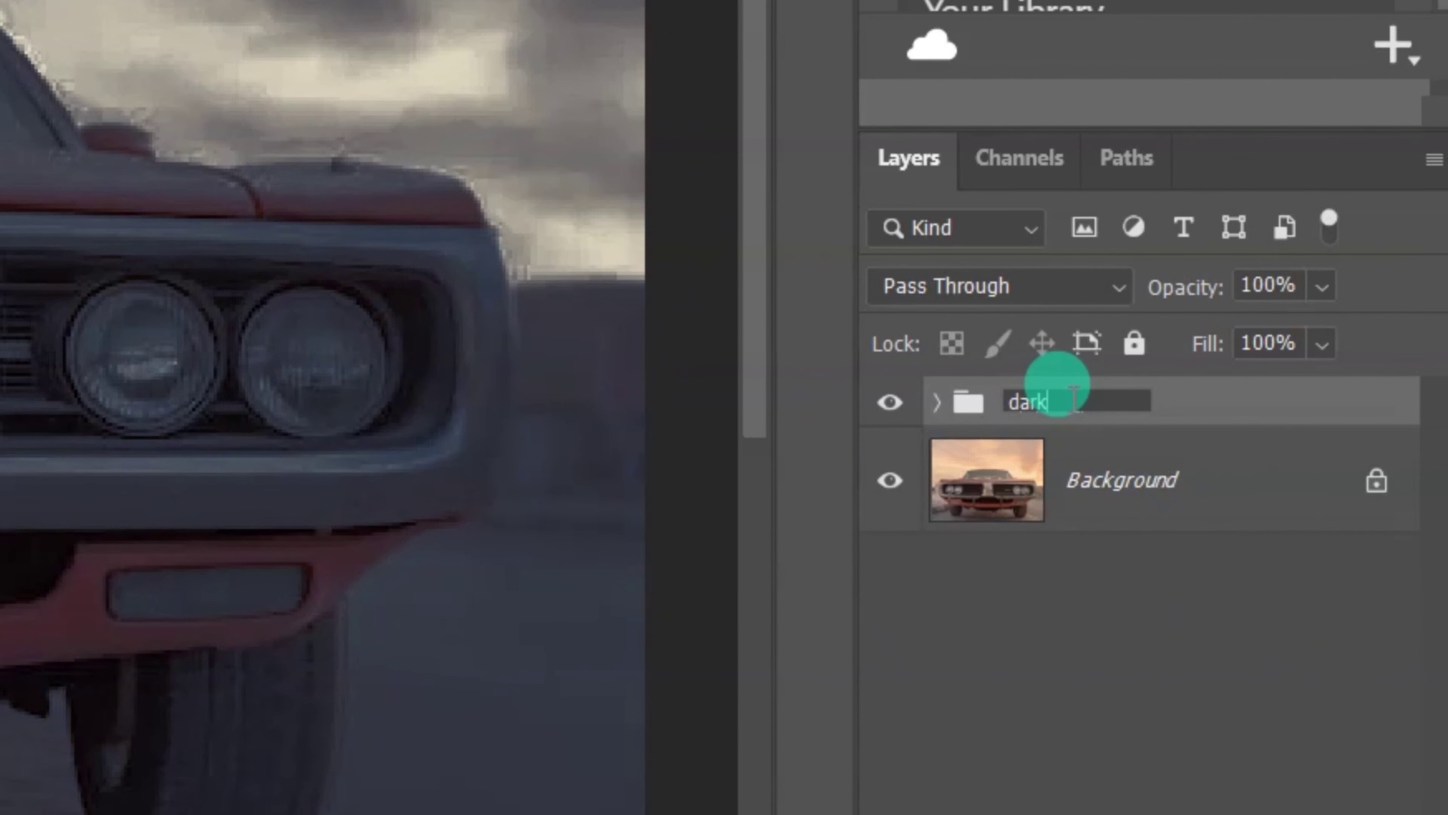
{"action": "key", "text": "Return"}
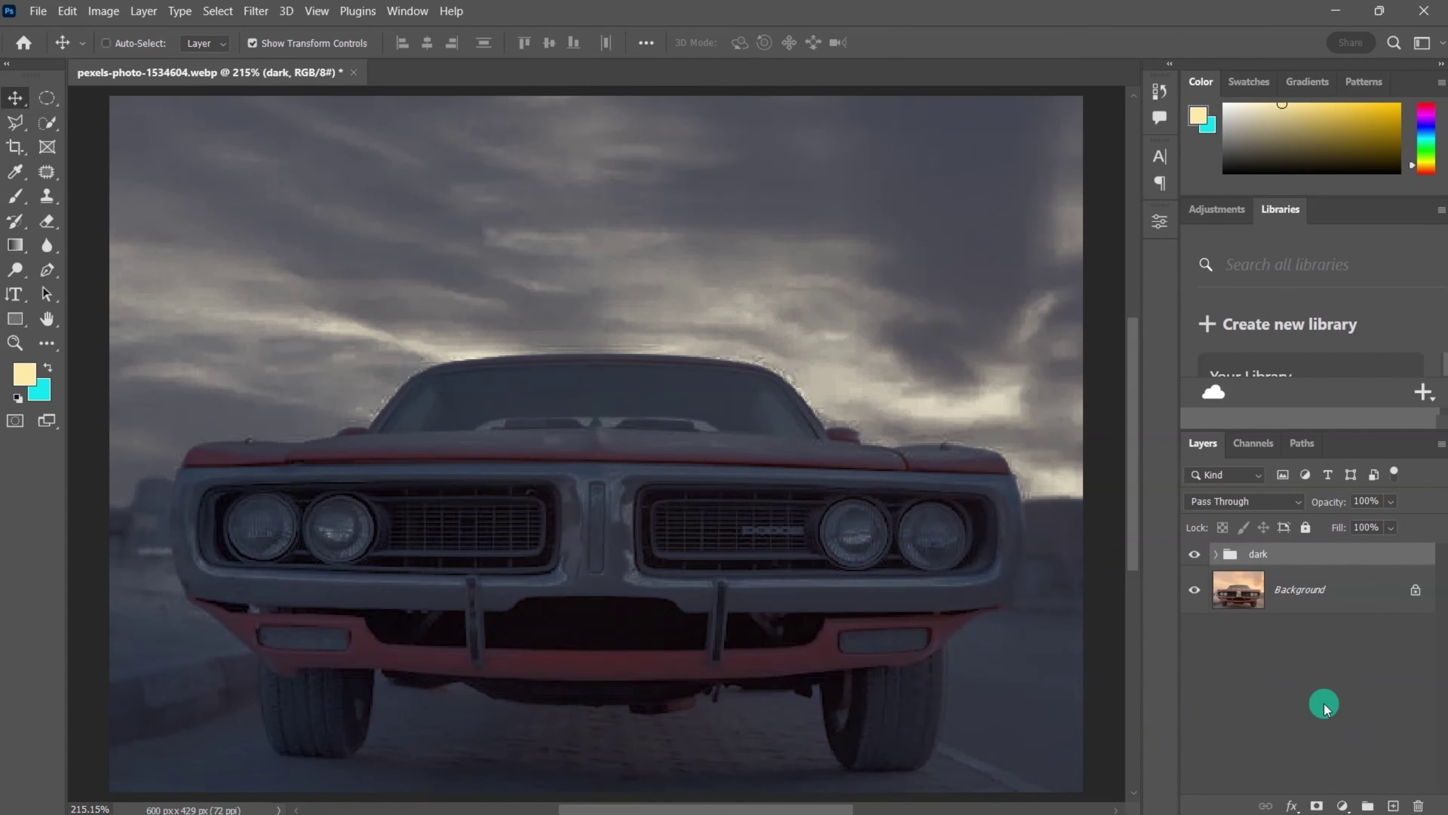
Add a layer mask to the dark group and paint black over the four headlights with a size 60 brush.
{"action": "left_click", "coordinate": [1317, 806]}
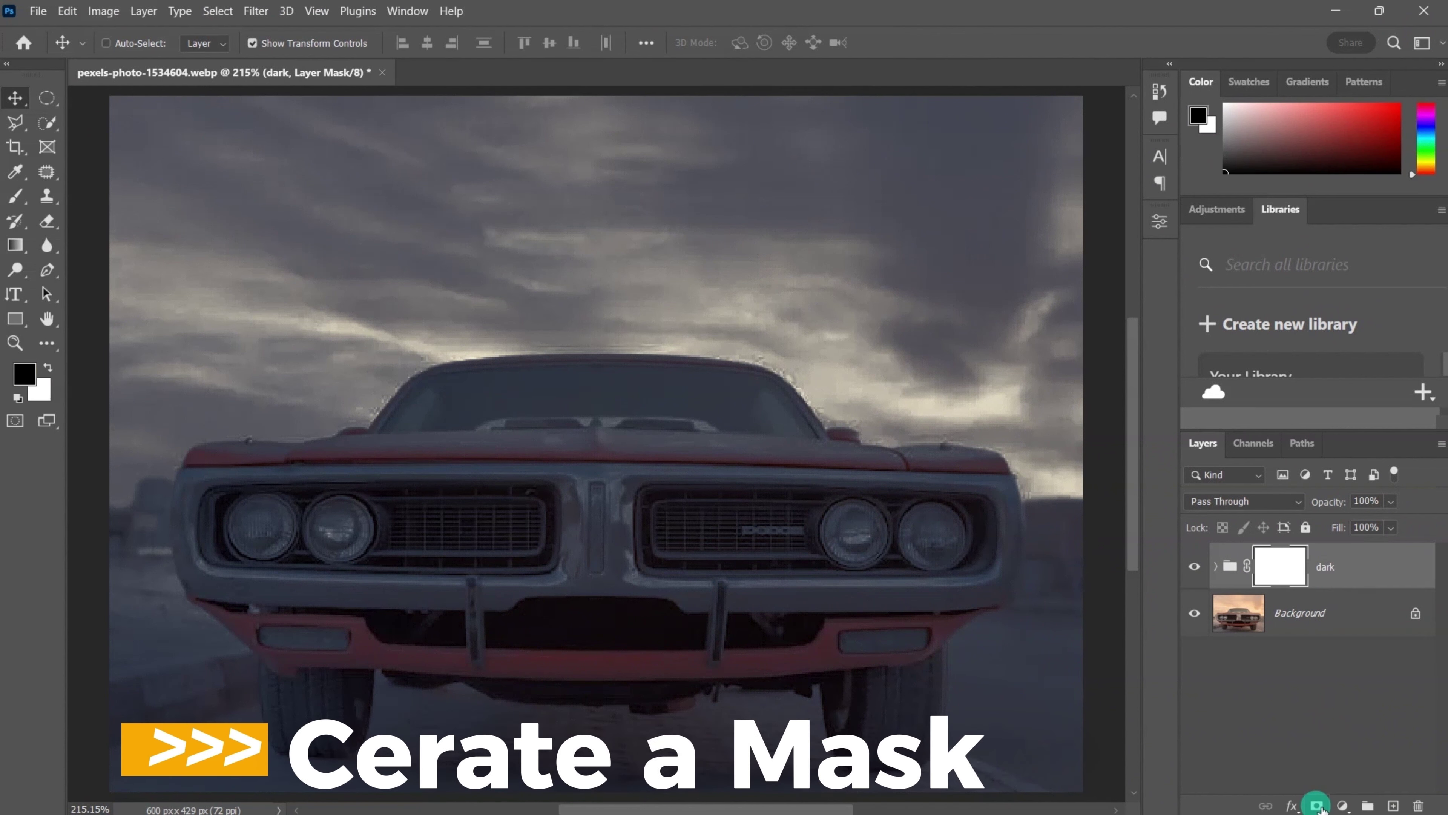
{"action": "left_click", "coordinate": [17, 193]}
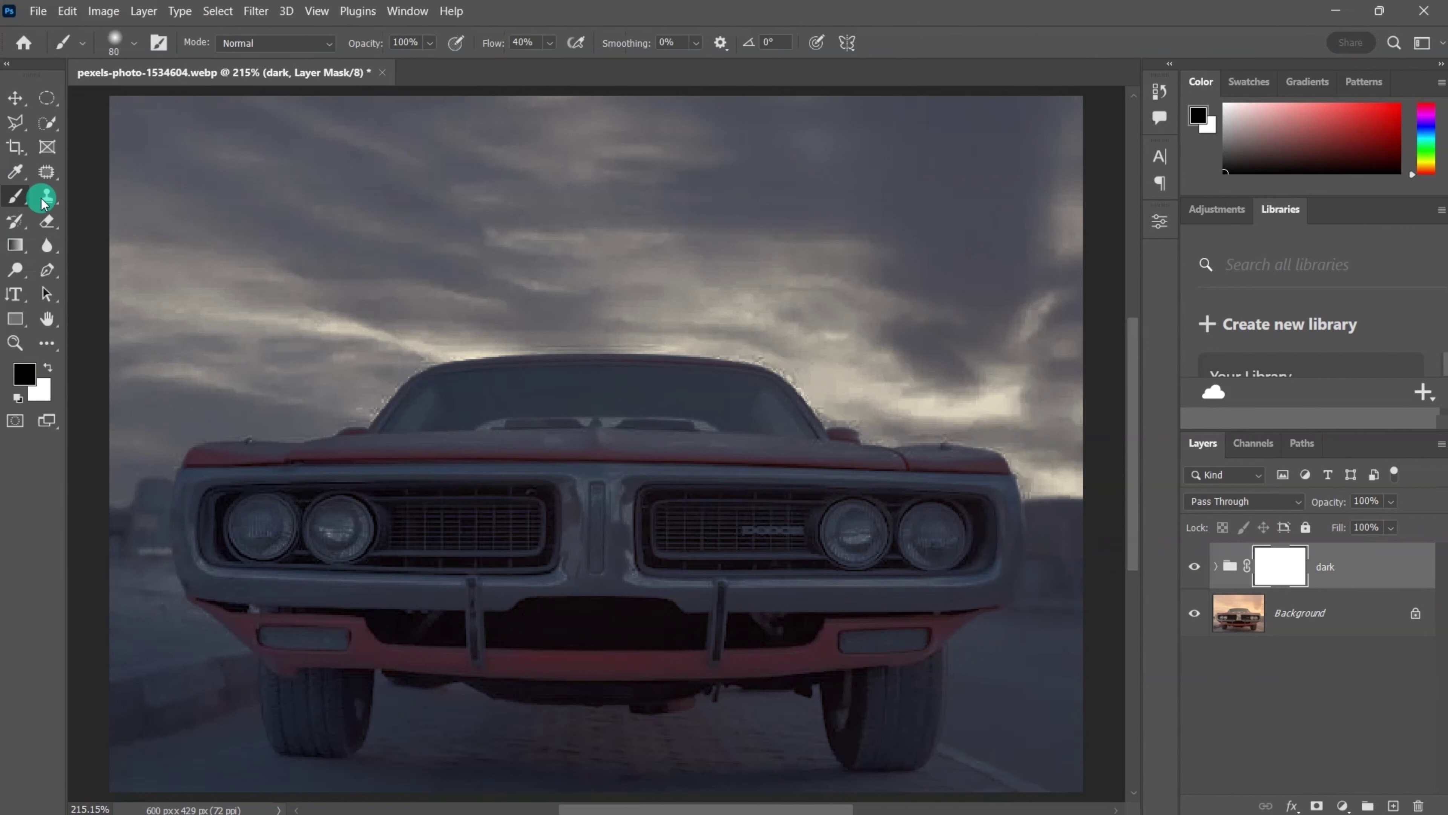
{"action": "left_click", "coordinate": [268, 527]}
{"action": "key", "text": "ctrl+z"}
{"action": "key", "text": "["}
{"action": "key", "text": "["}
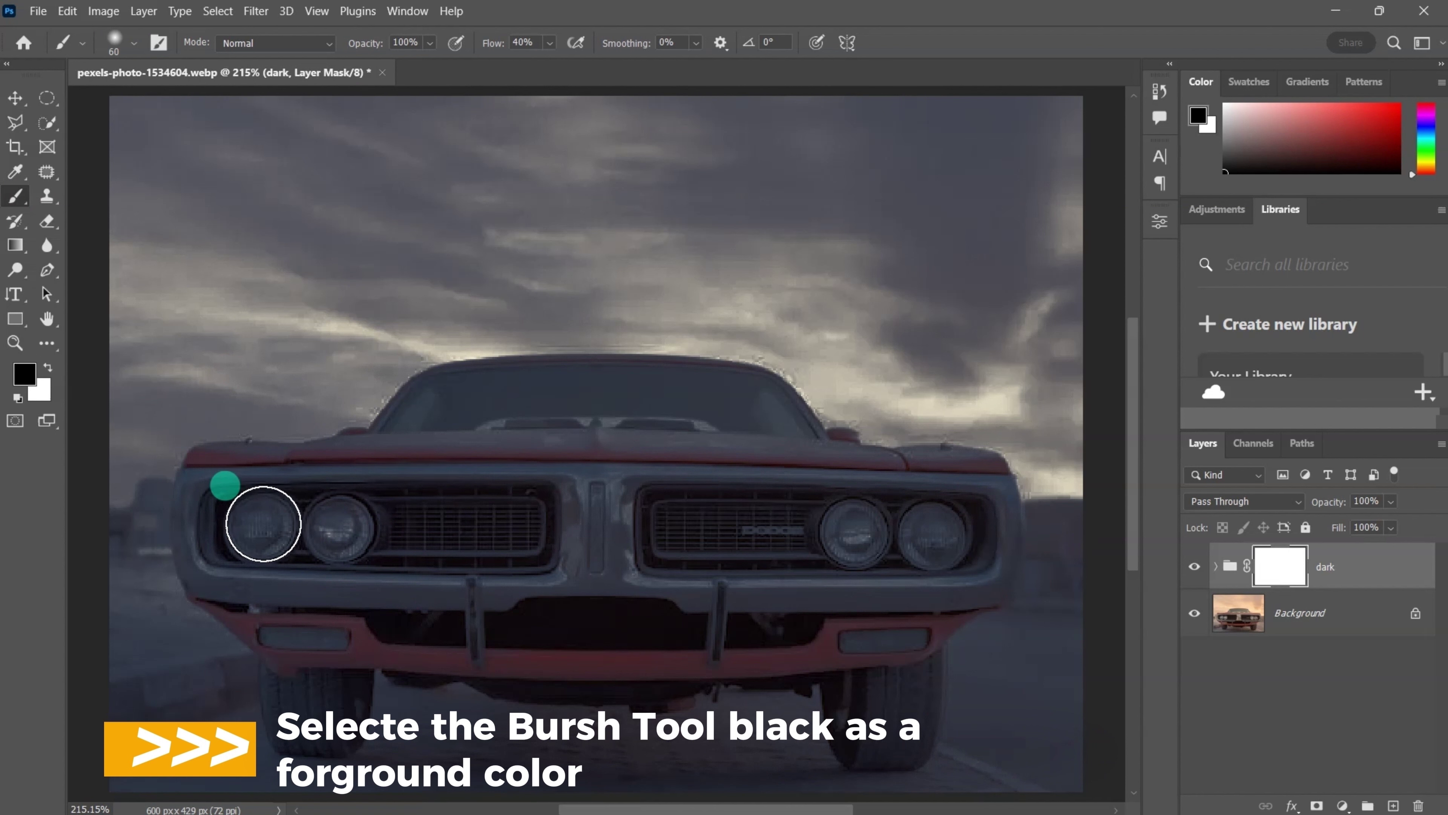
{"action": "left_click", "coordinate": [262, 527]}
{"action": "left_click", "coordinate": [339, 530]}
{"action": "left_click", "coordinate": [263, 527]}
{"action": "left_click", "coordinate": [854, 530]}
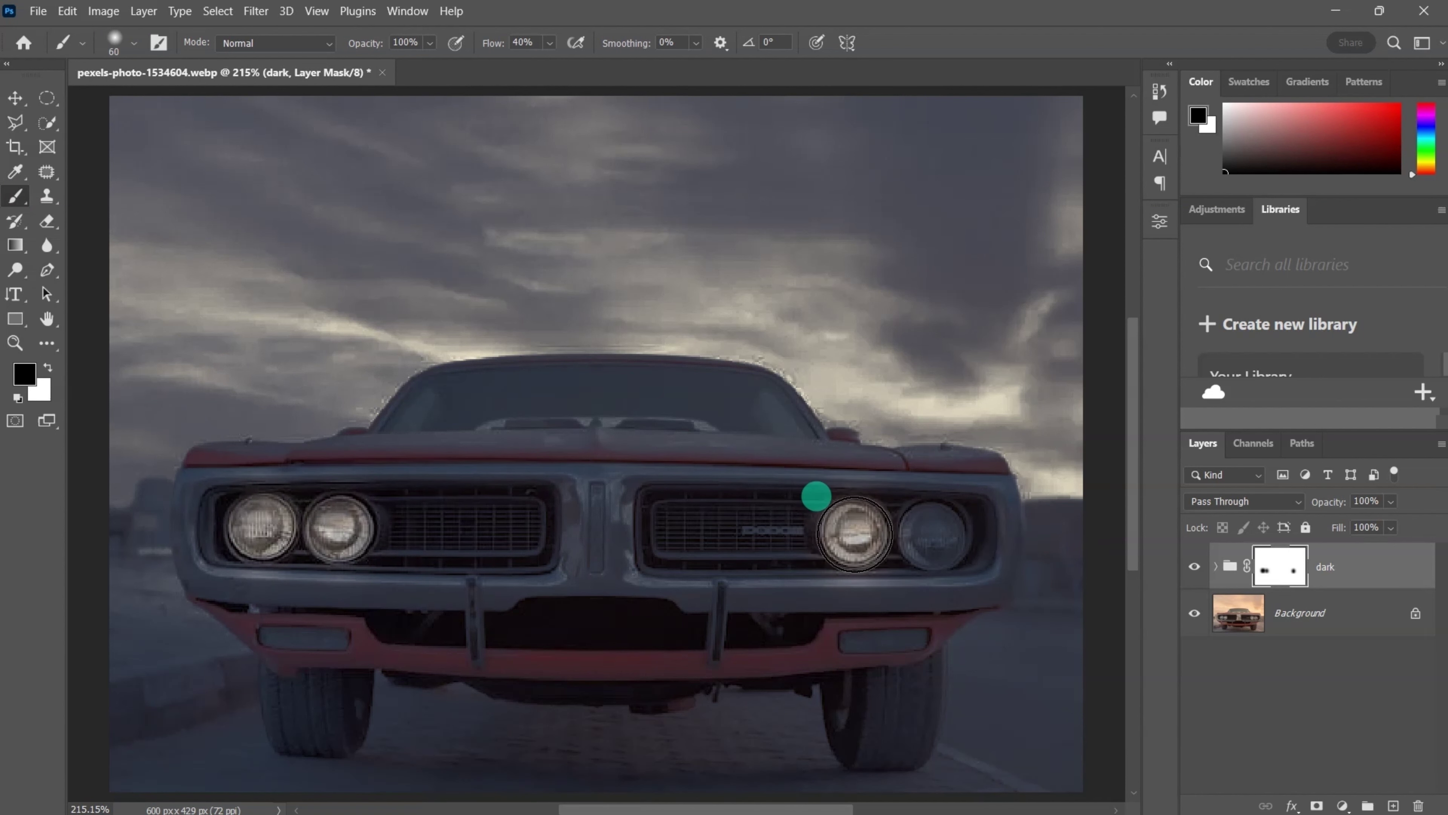
{"action": "left_click", "coordinate": [935, 533]}
{"action": "key", "text": "x"}
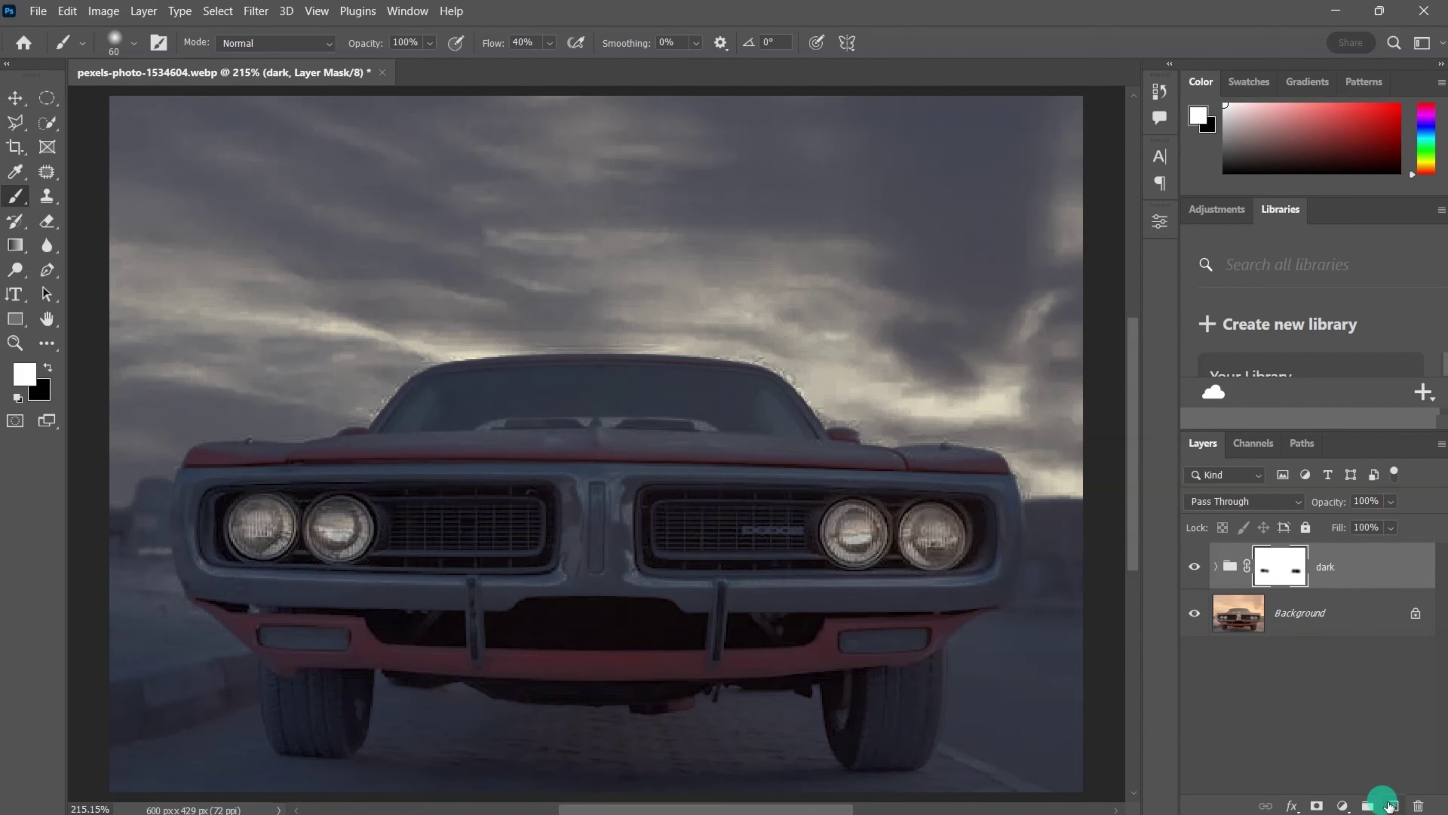
Create a new layer above the dark group and set the foreground color to the warm yellow fcdda2.
{"action": "left_click", "coordinate": [1392, 804]}
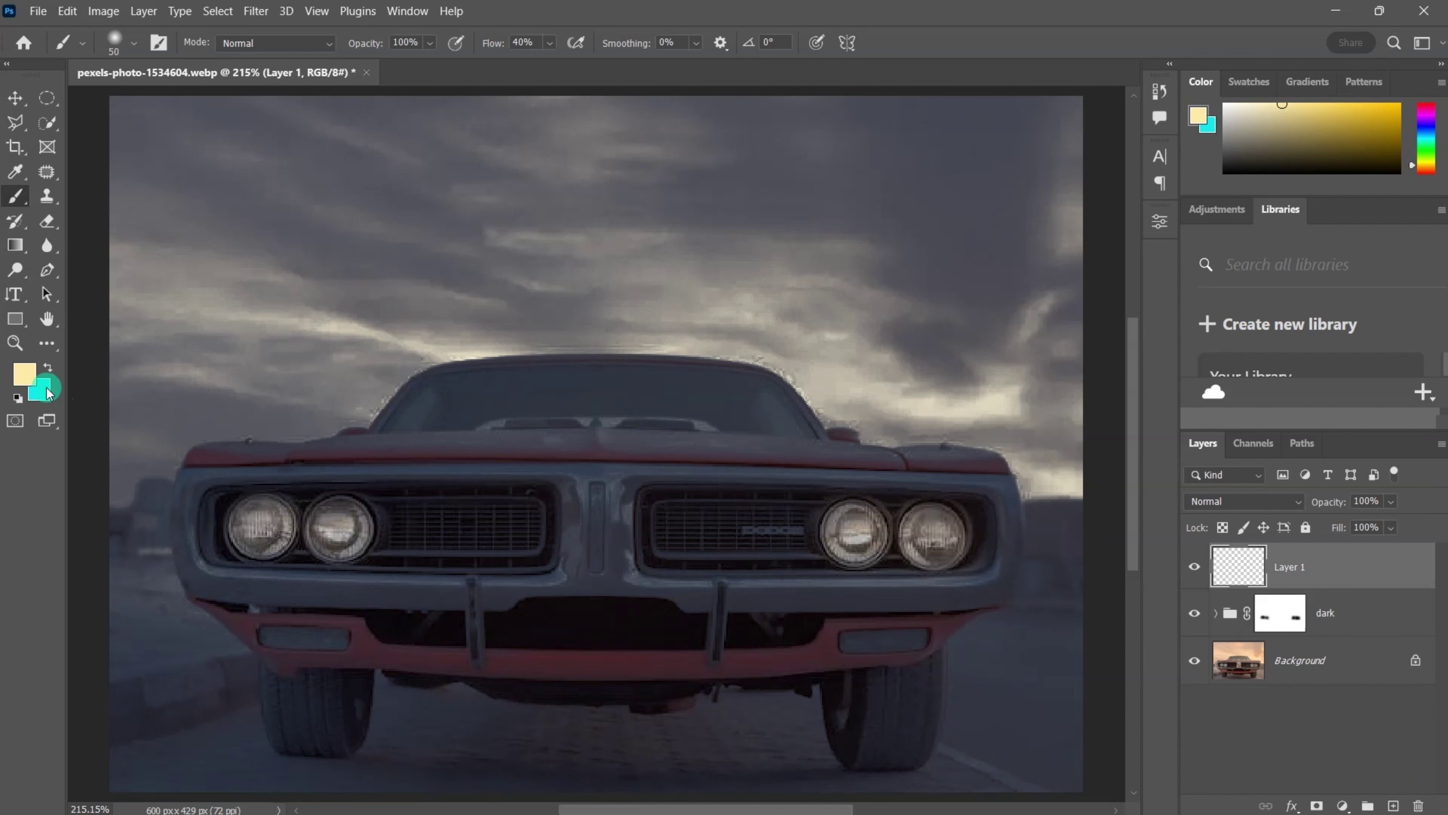
{"action": "left_click", "coordinate": [29, 380]}
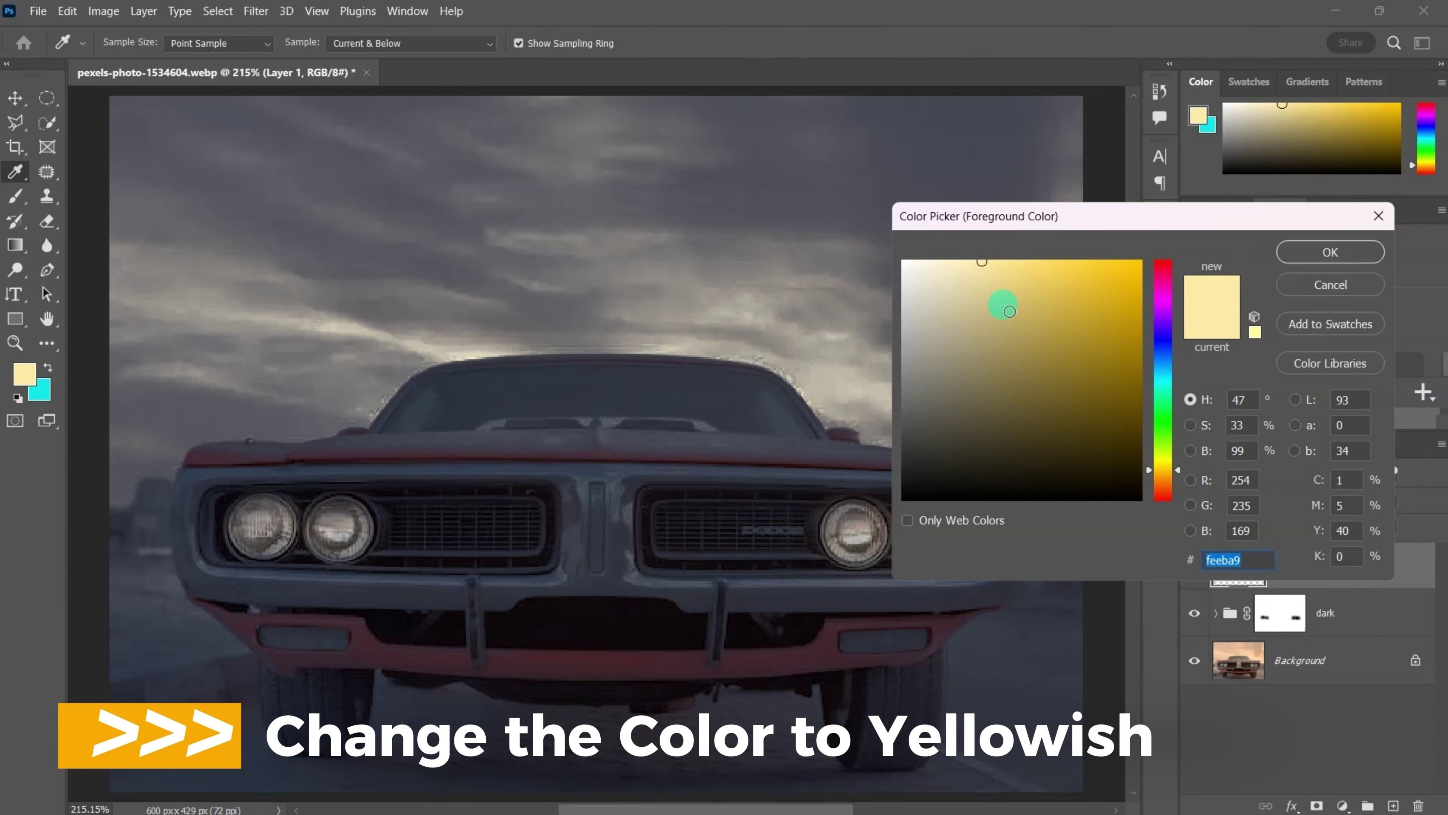
{"action": "left_click_drag", "start_coordinate": [1165, 477], "coordinate": [1165, 479]}
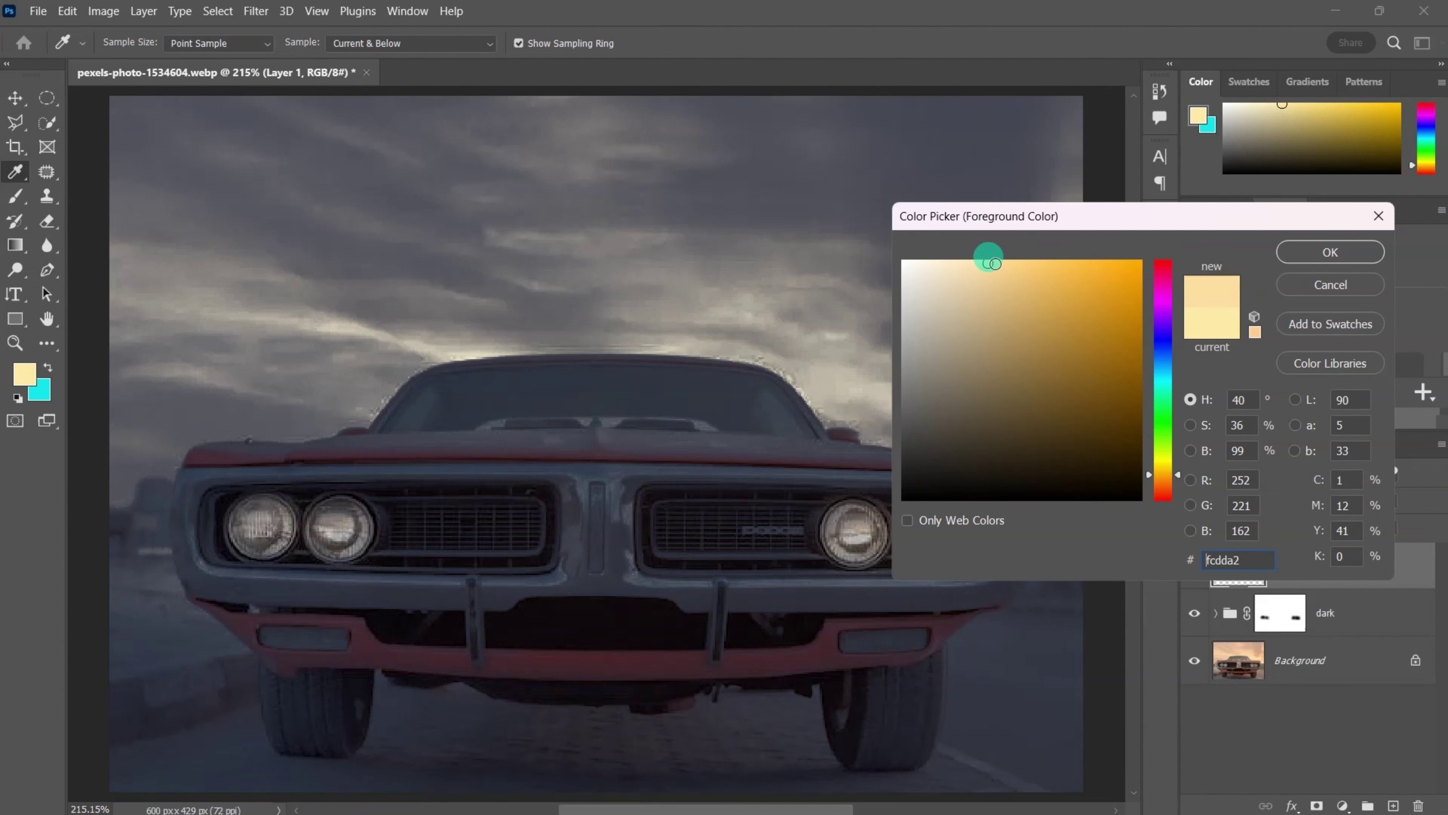
{"action": "left_click", "coordinate": [1321, 251]}
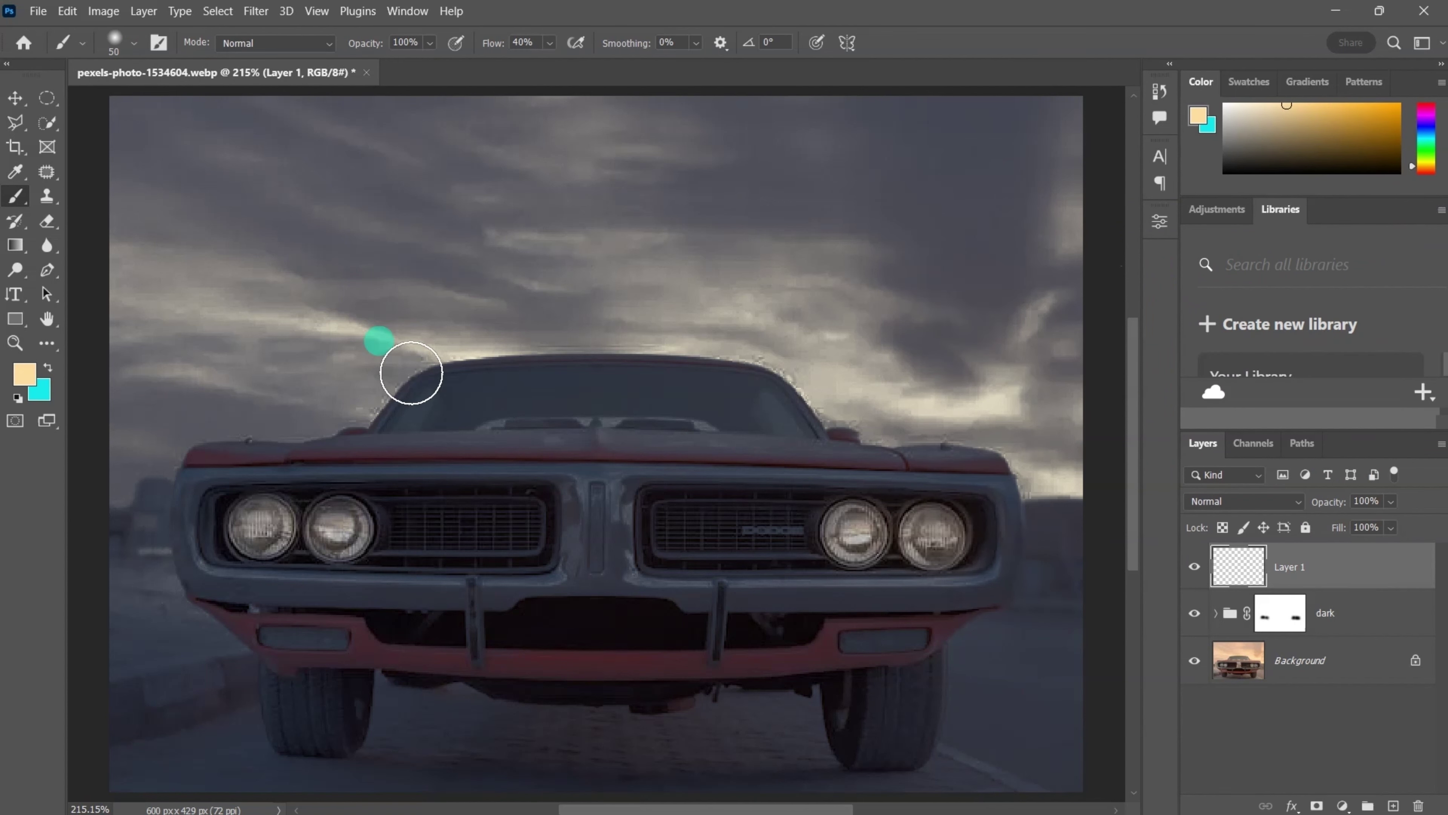
Paint warm yellow over each of the four headlights on Layer 1 with the size 50 brush.
{"action": "left_click", "coordinate": [260, 527]}
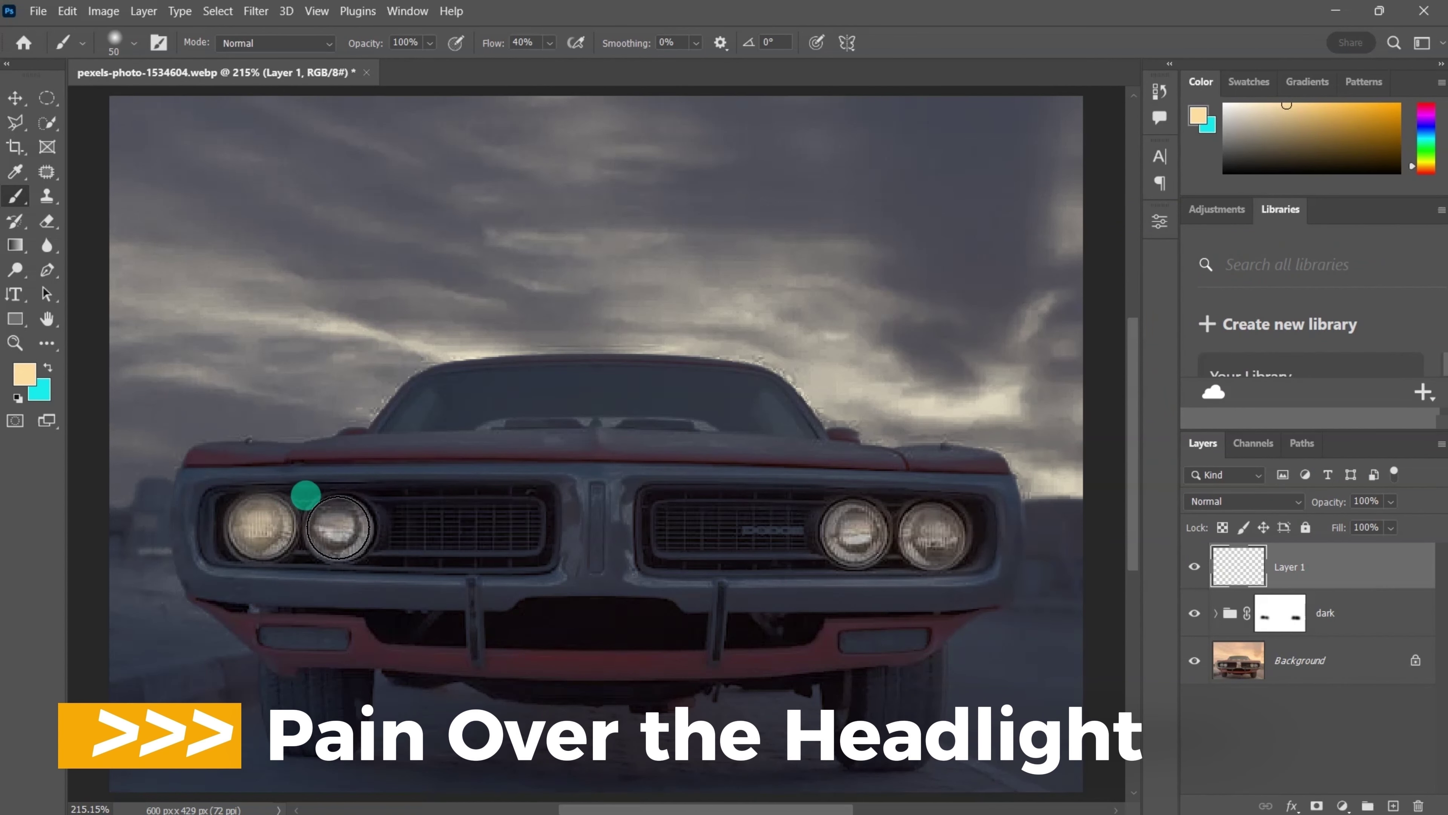
{"action": "left_click", "coordinate": [338, 530]}
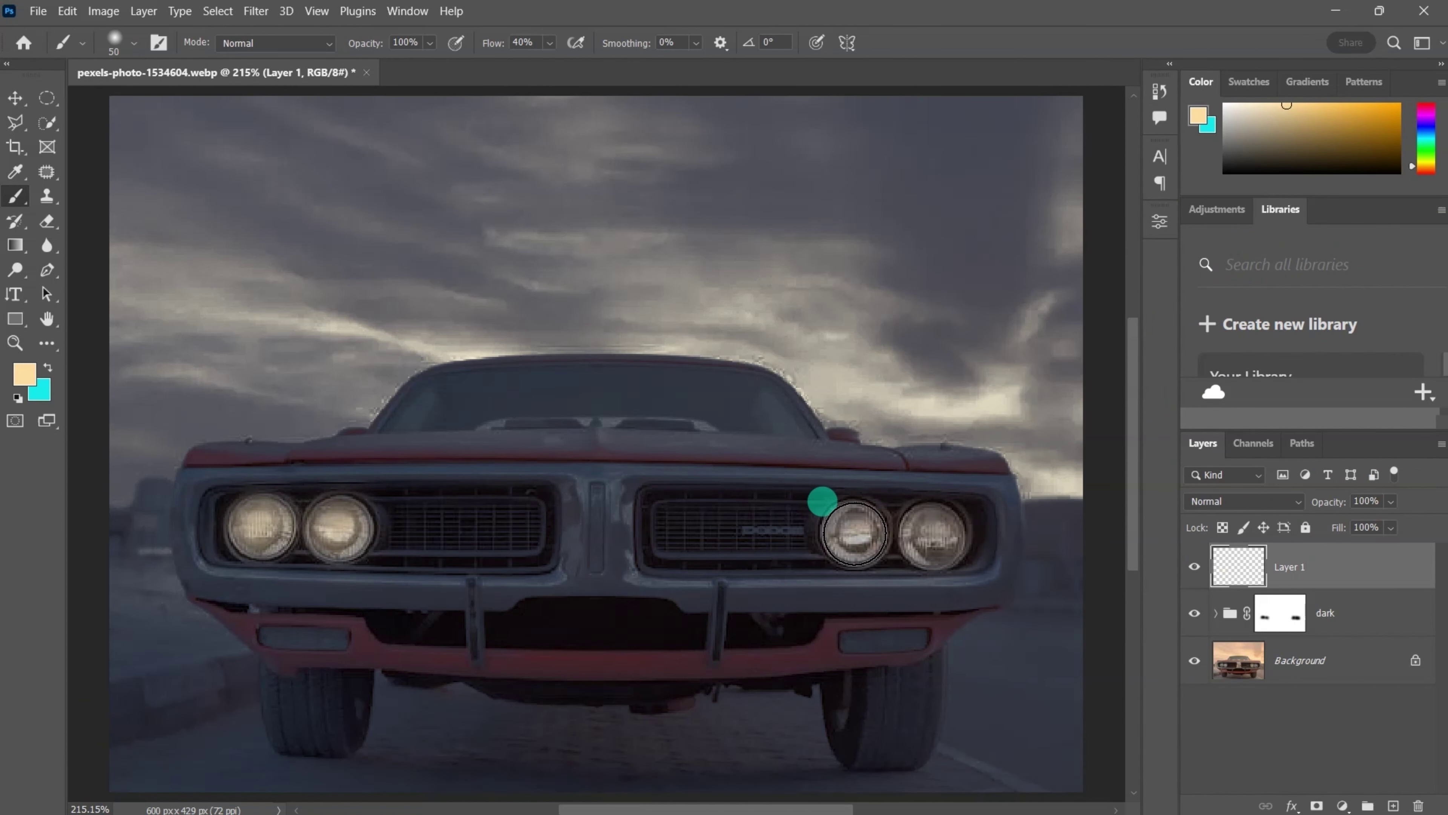
{"action": "left_click", "coordinate": [854, 530]}
{"action": "left_click", "coordinate": [934, 534]}
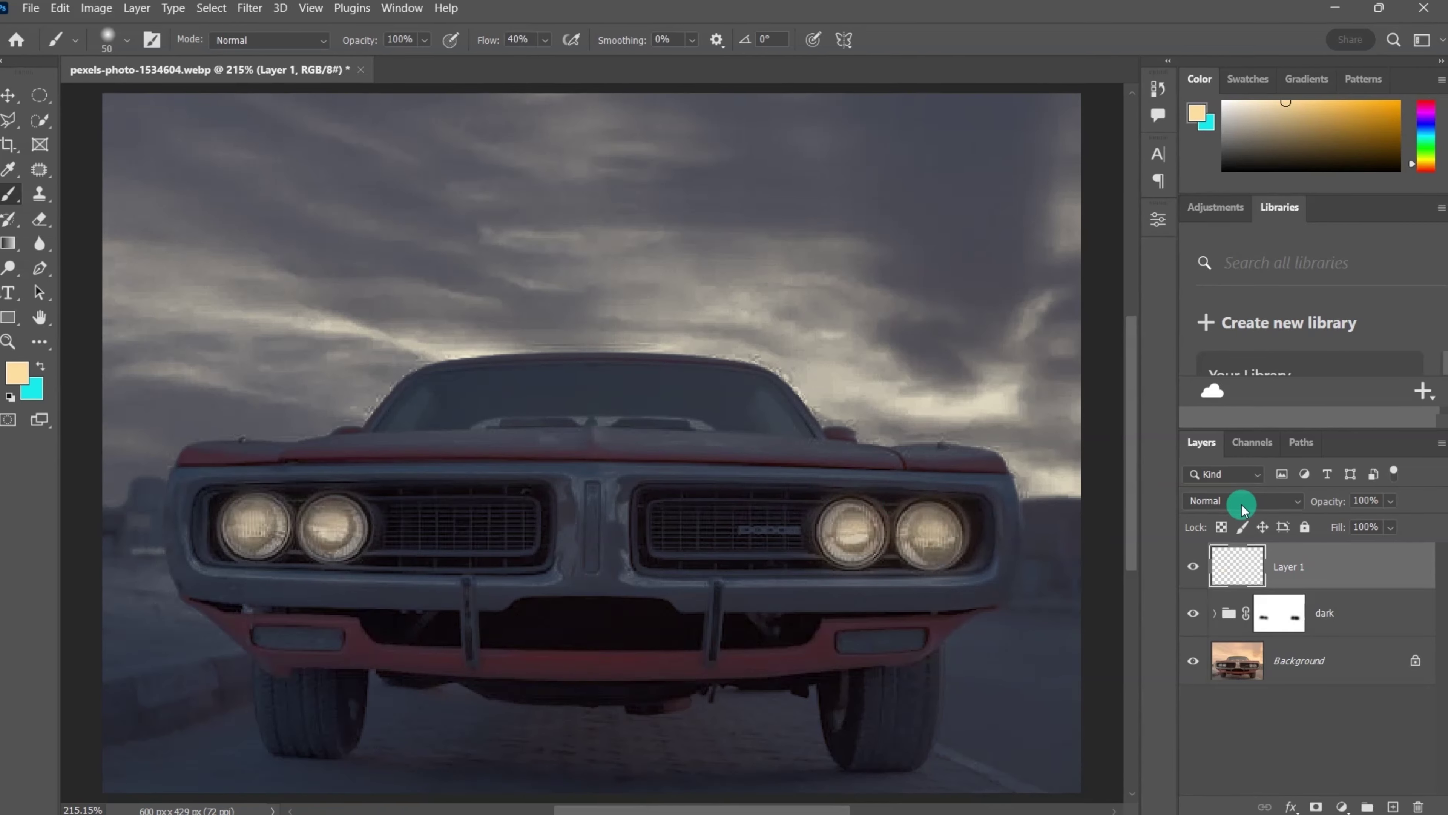
Set Layer 1 to Color Dodge with Transparency Shapes Layer turned off and Fill at 85%.
{"action": "left_click", "coordinate": [1265, 503]}
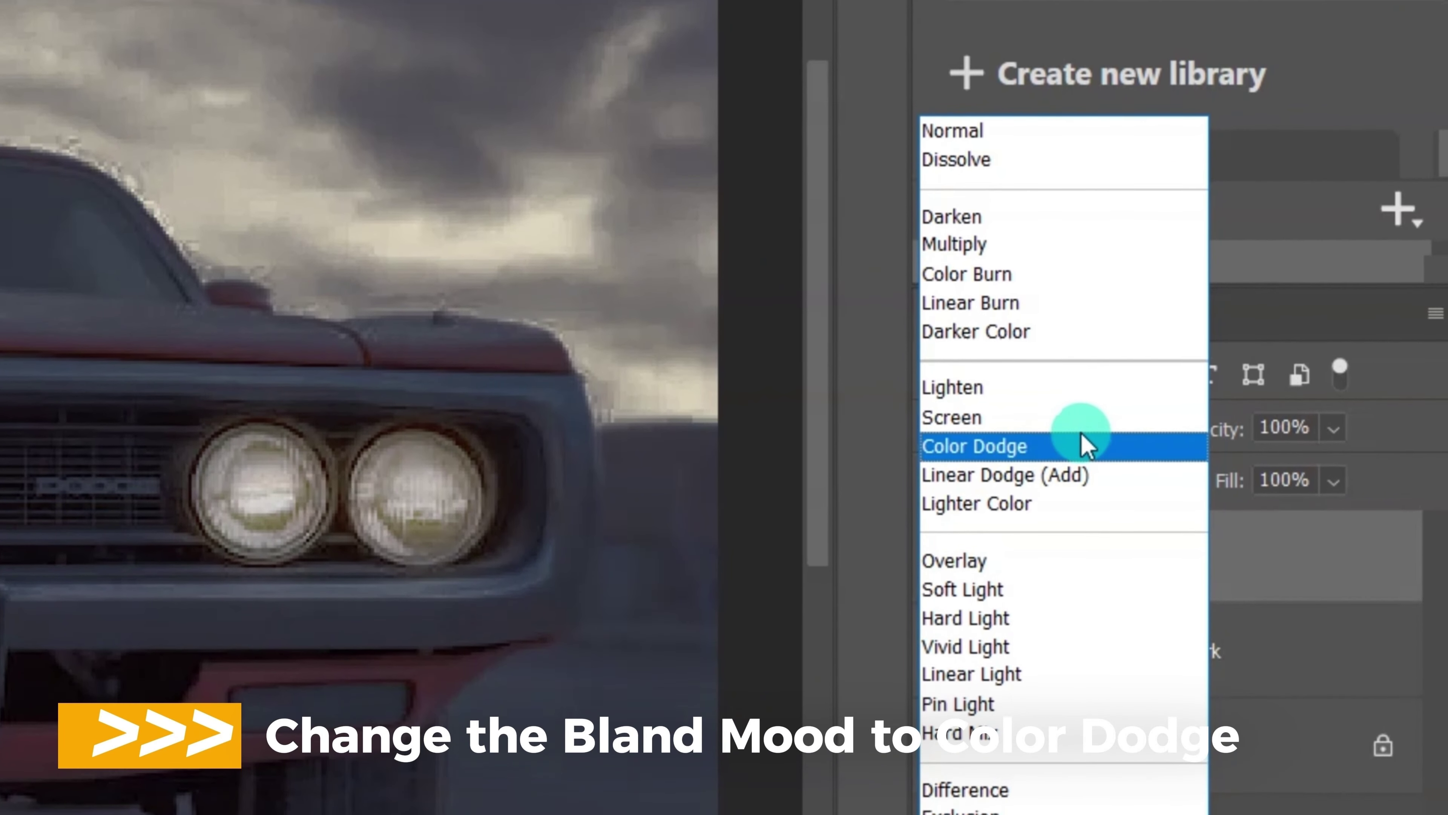
{"action": "left_click", "coordinate": [1089, 432]}
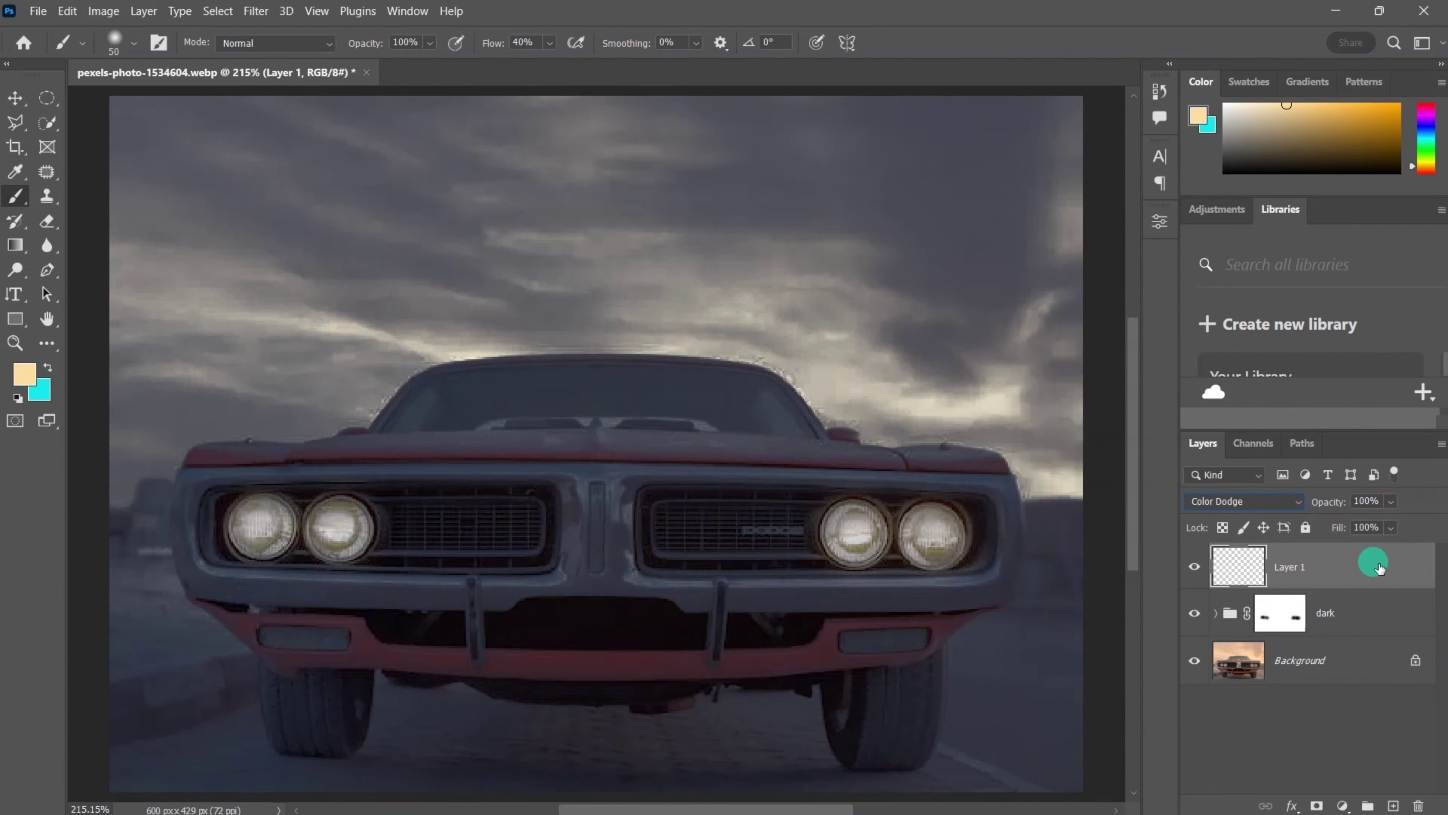
{"action": "double_click", "coordinate": [1379, 566]}
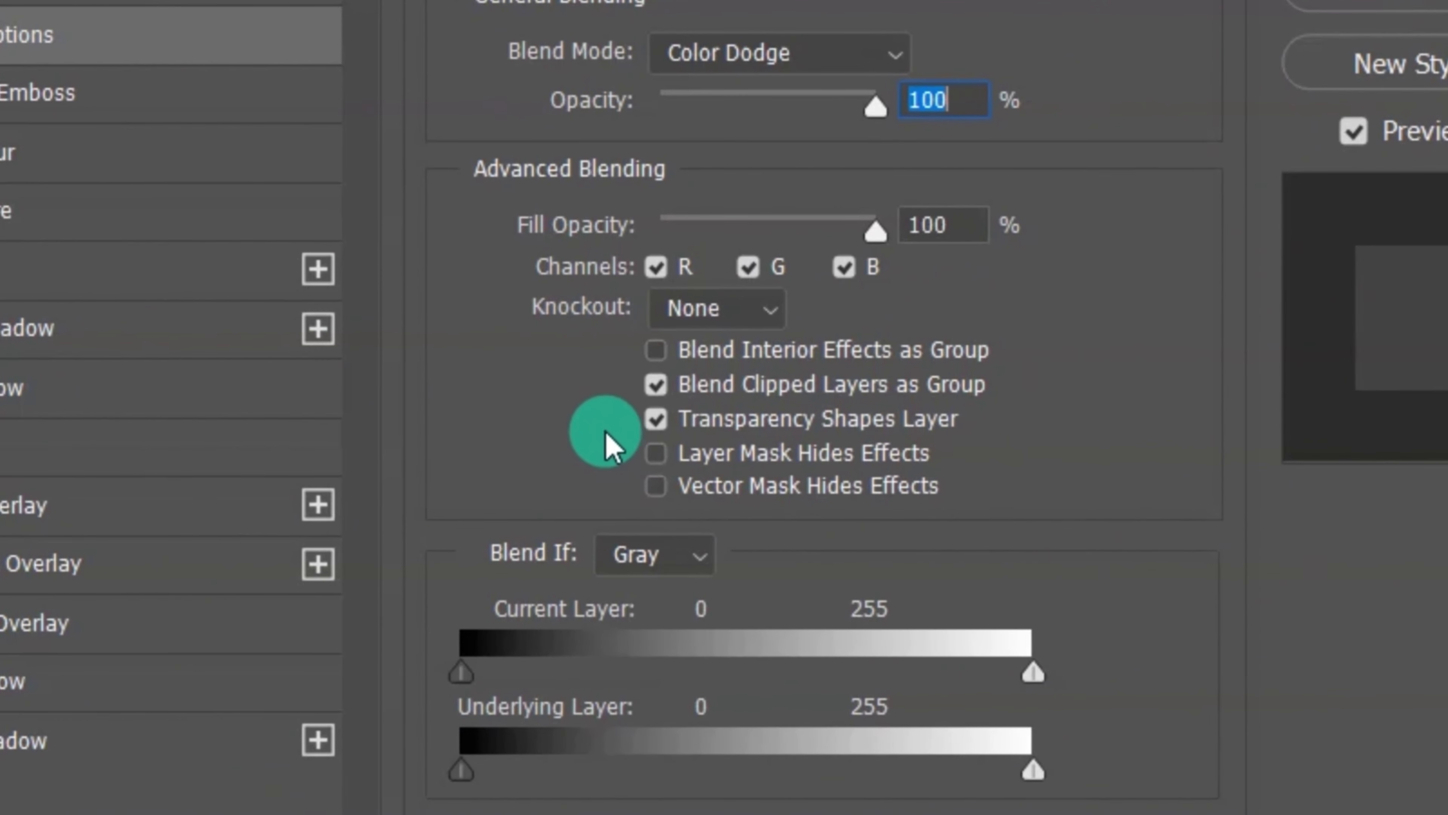
{"action": "left_click", "coordinate": [656, 420]}
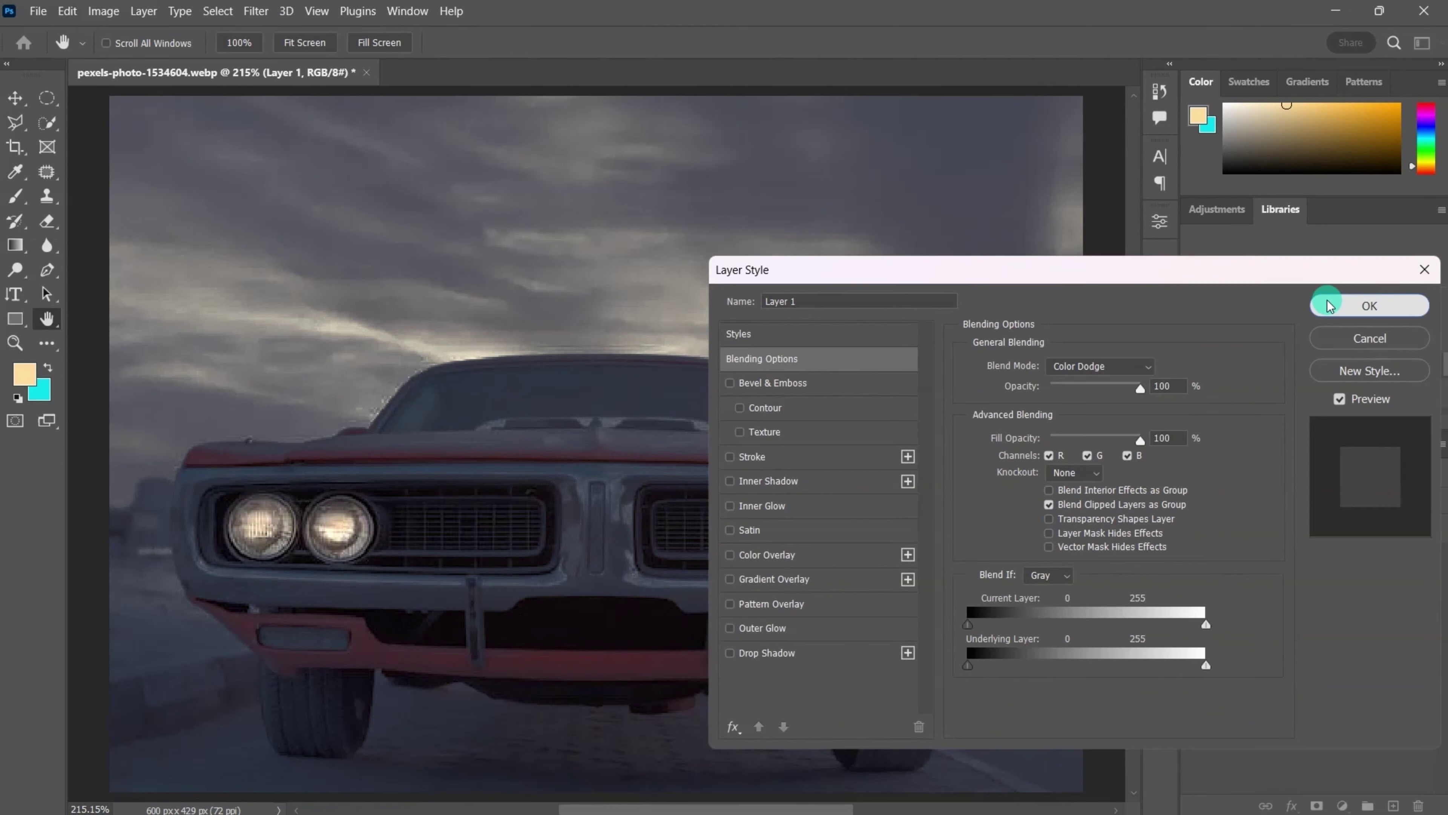
{"action": "left_click", "coordinate": [1380, 15]}
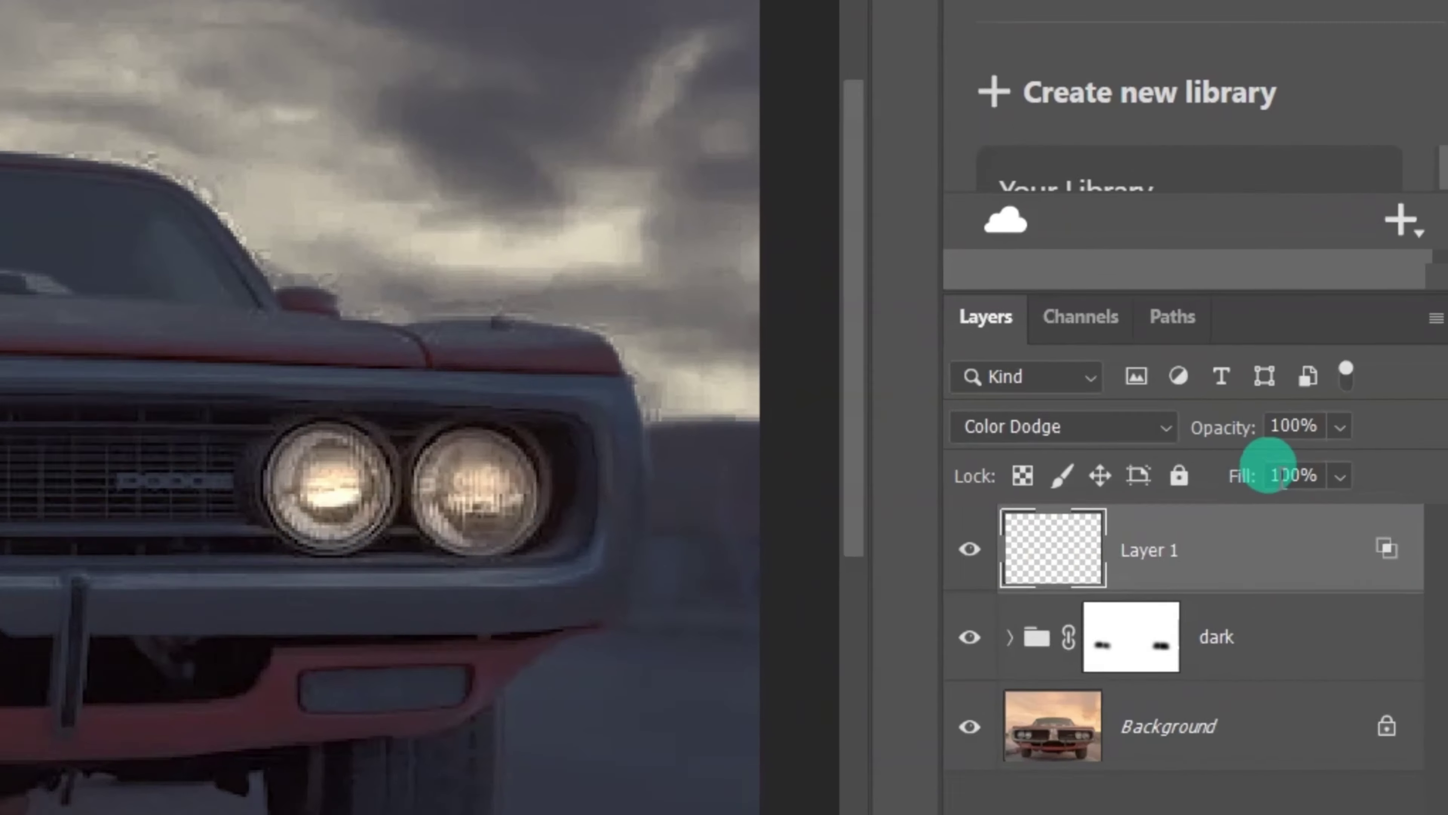
{"action": "left_click", "coordinate": [1282, 476]}
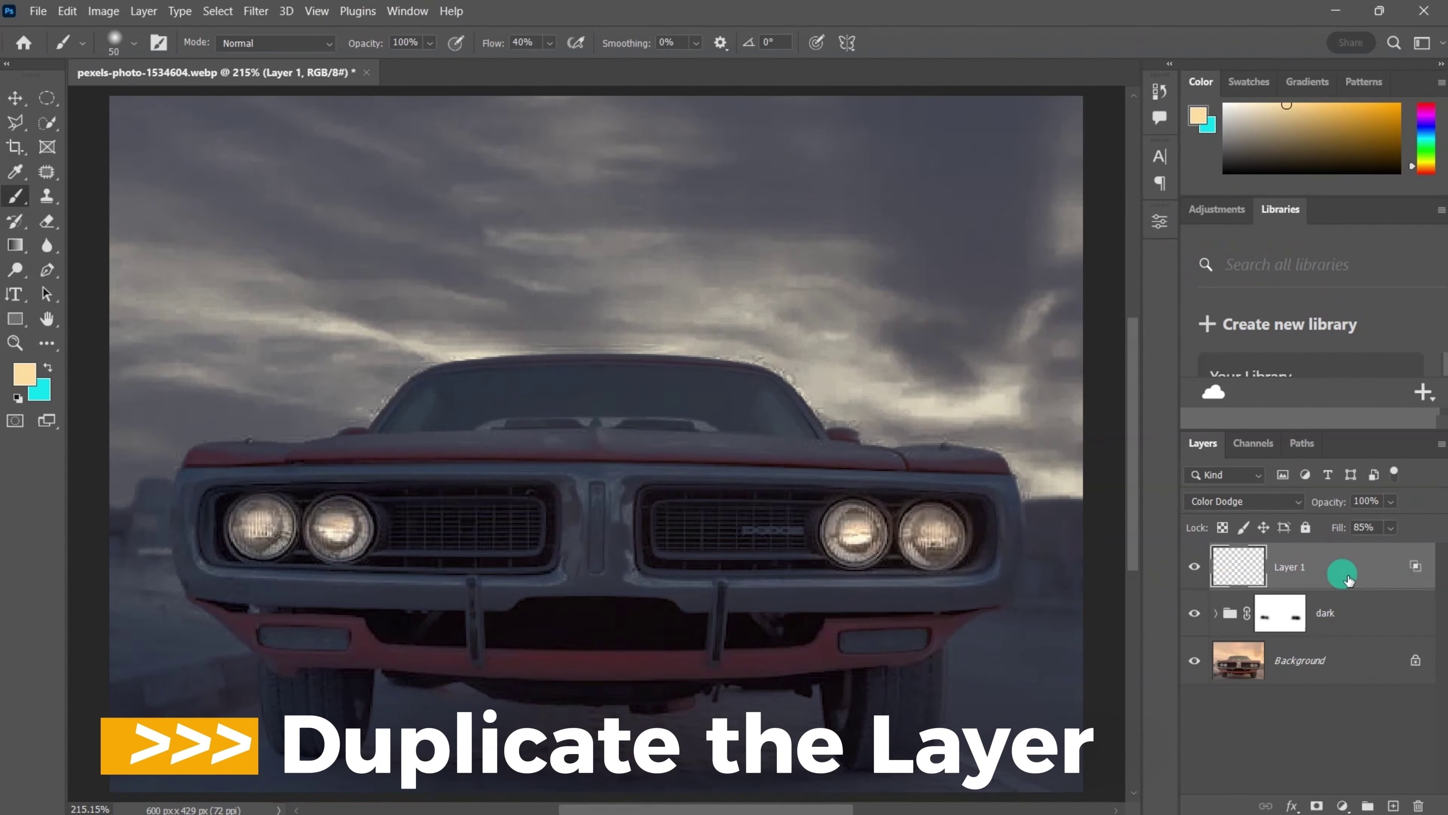
Duplicate Layer 1 and change the copy's blend mode to Overlay.
{"action": "key", "text": "ctrl+j"}
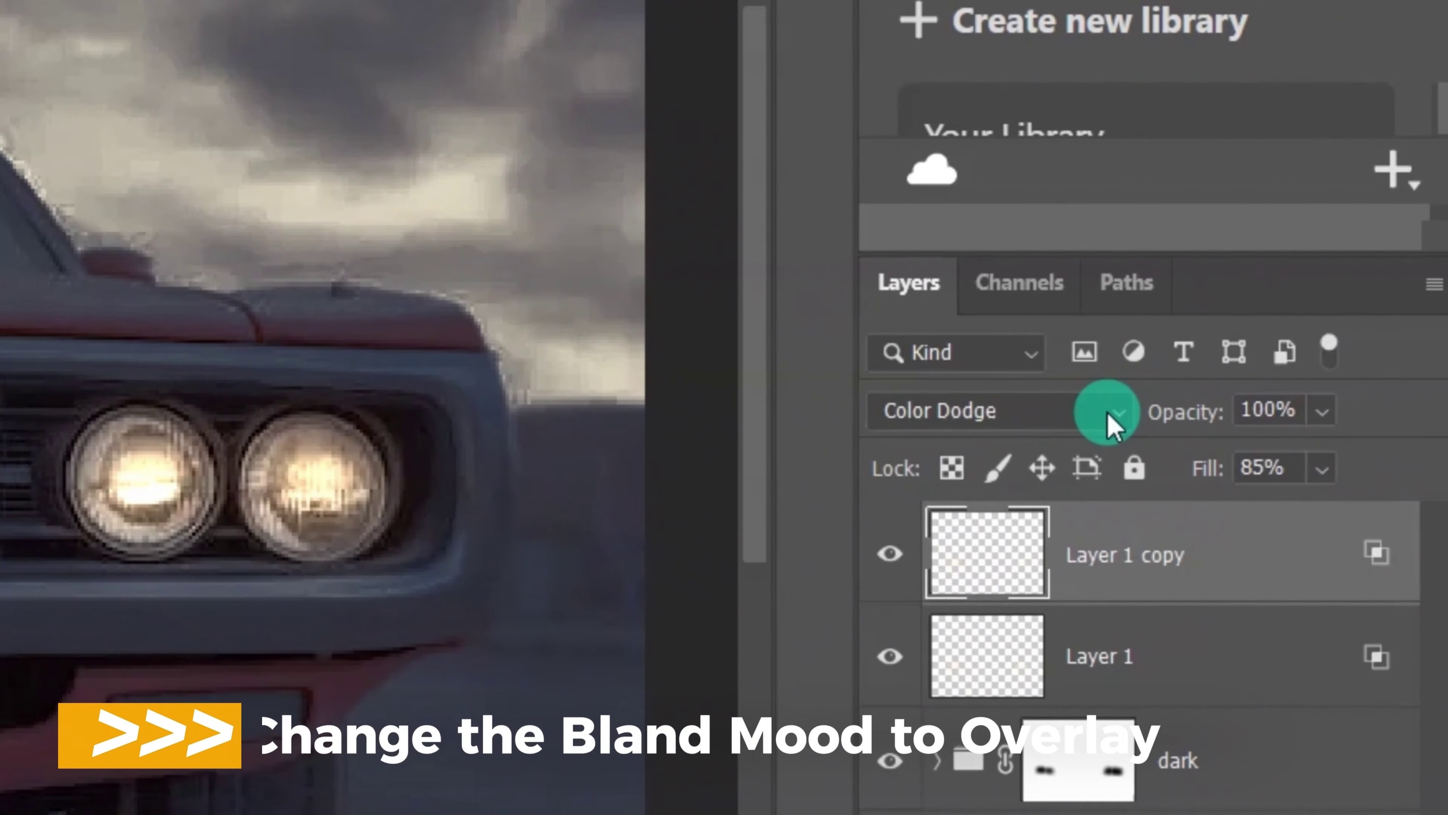
{"action": "left_click", "coordinate": [1293, 501]}
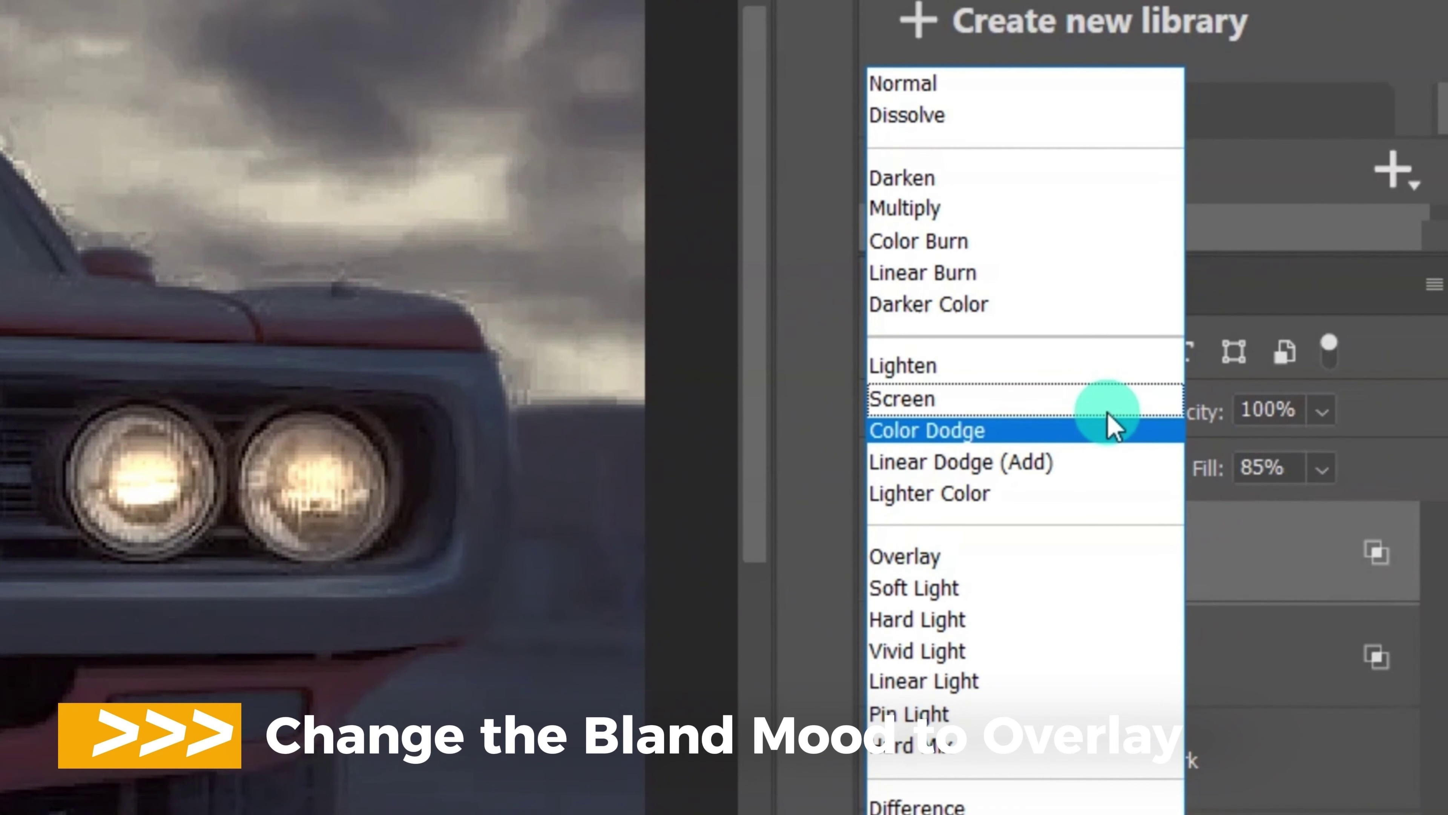
{"action": "left_click", "coordinate": [960, 560]}
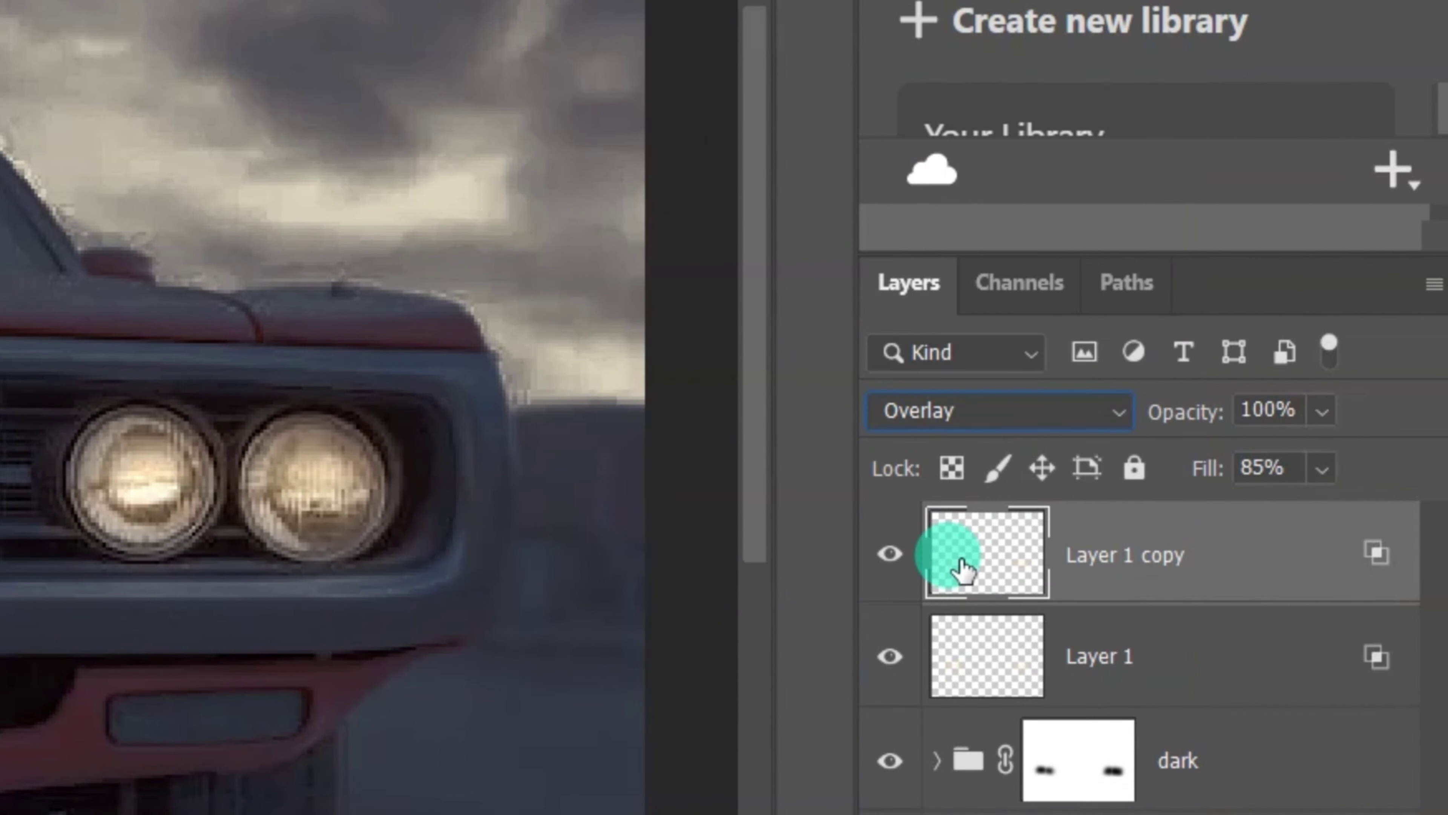
Set the Layer 1 copy's Fill to 100% and its Opacity to 50%.
{"action": "left_click", "coordinate": [1249, 469]}
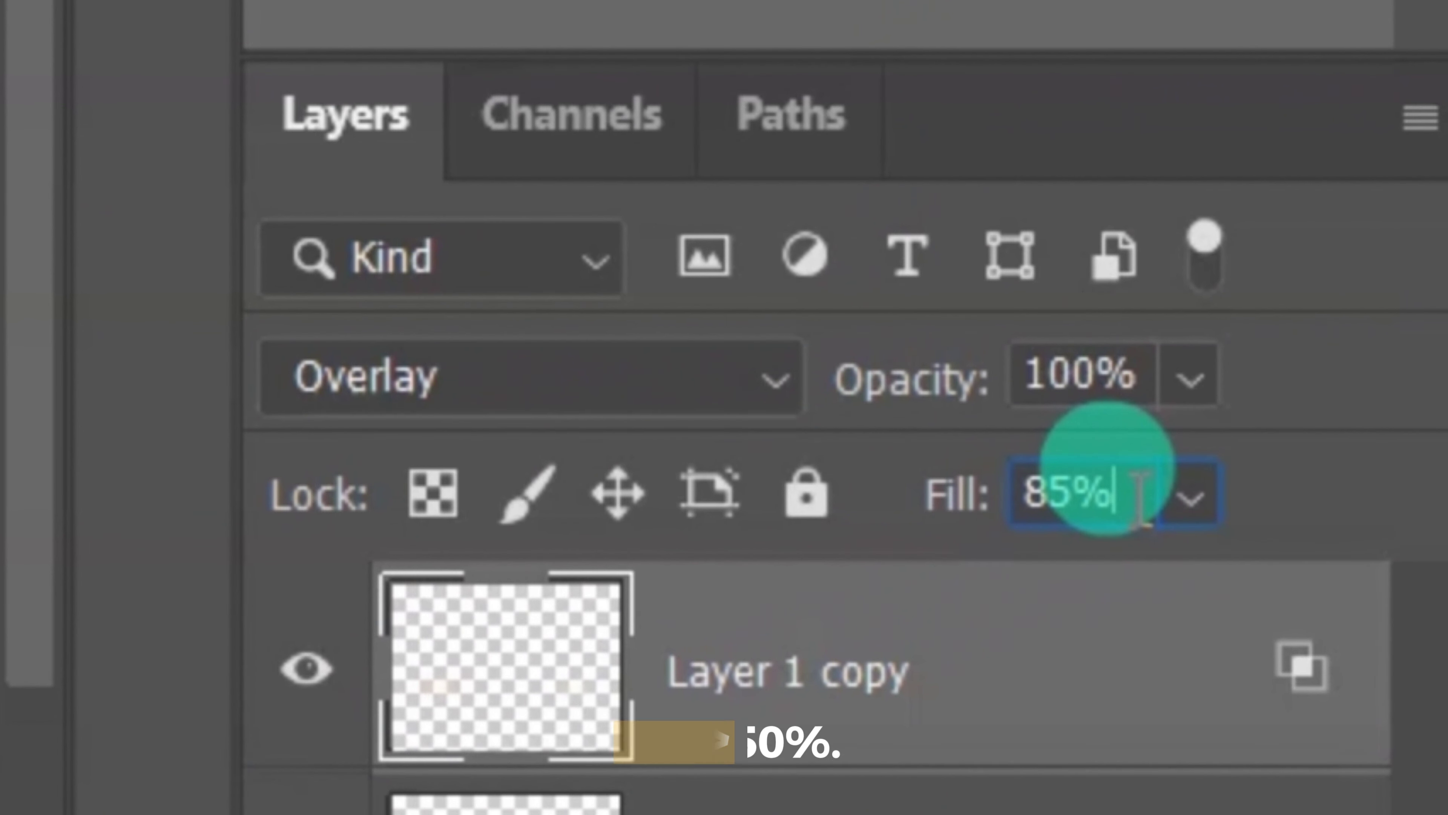
{"action": "key", "text": "BackSpace"}
{"action": "key", "text": "BackSpace"}
{"action": "key", "text": "BackSpace"}
{"action": "type", "text": "1"}
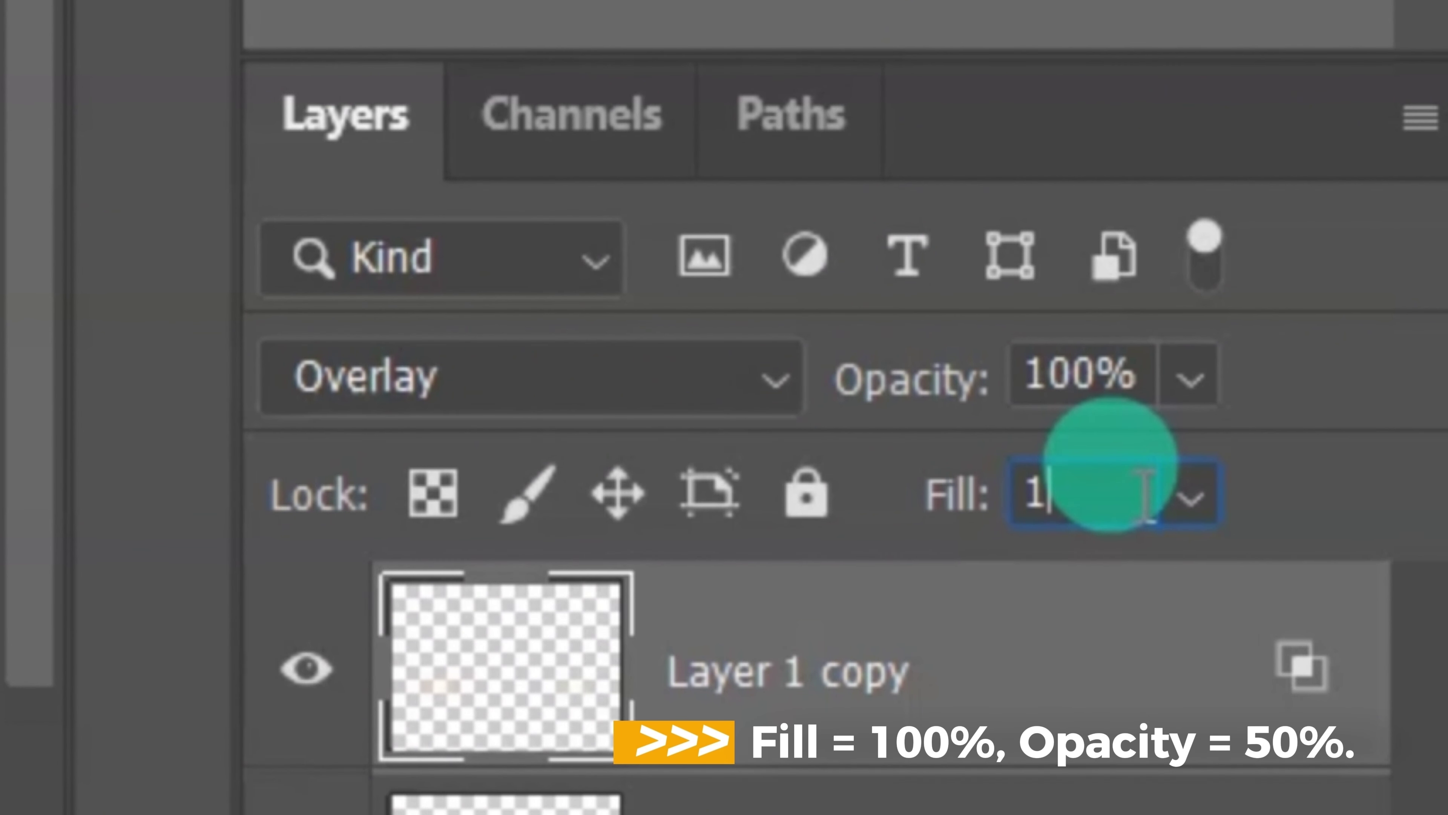
{"action": "type", "text": "00"}
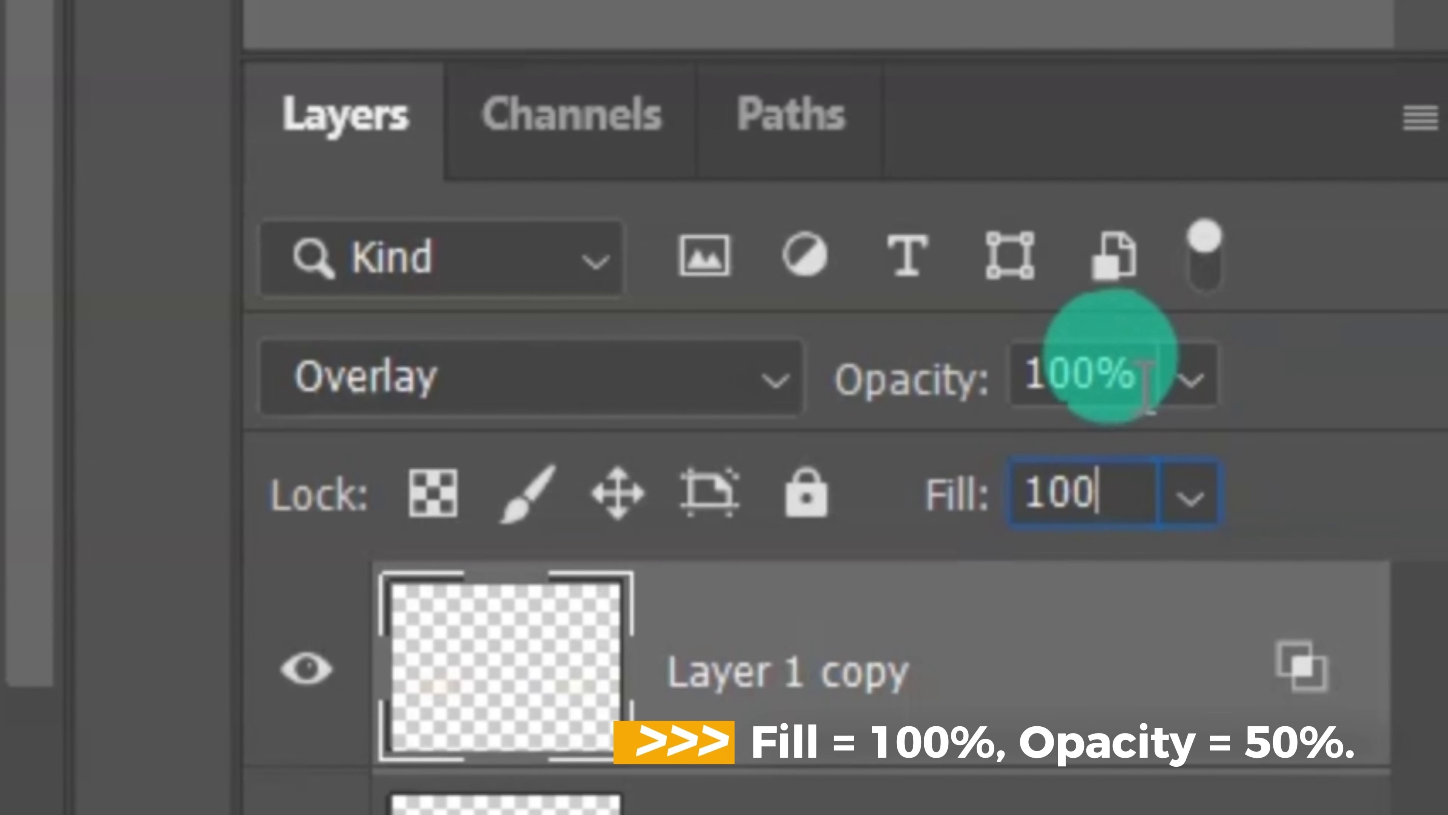
{"action": "left_click", "coordinate": [1083, 374]}
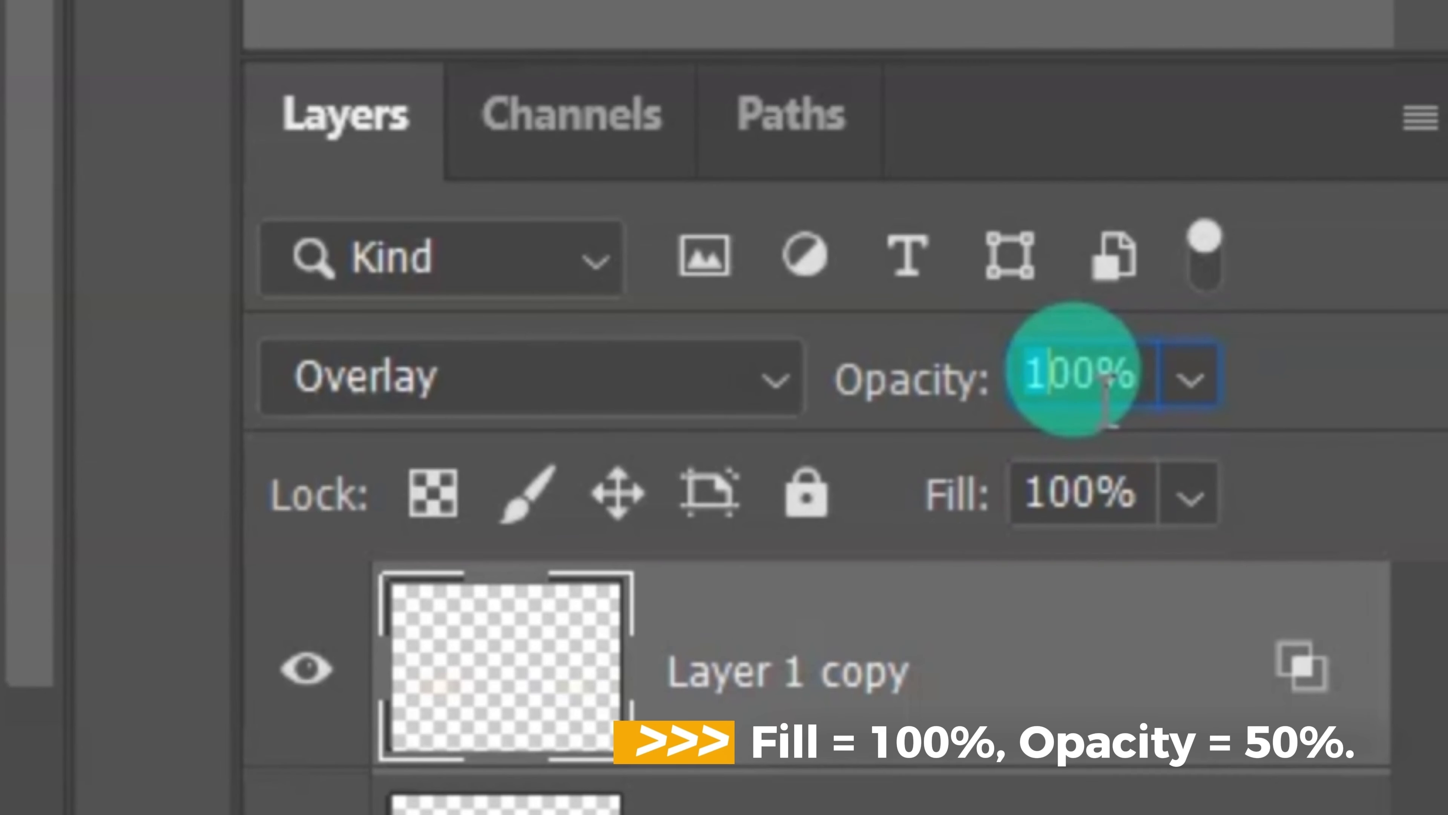
{"action": "key", "text": "shift+Right"}
{"action": "key", "text": "BackSpace"}
{"action": "type", "text": "5"}
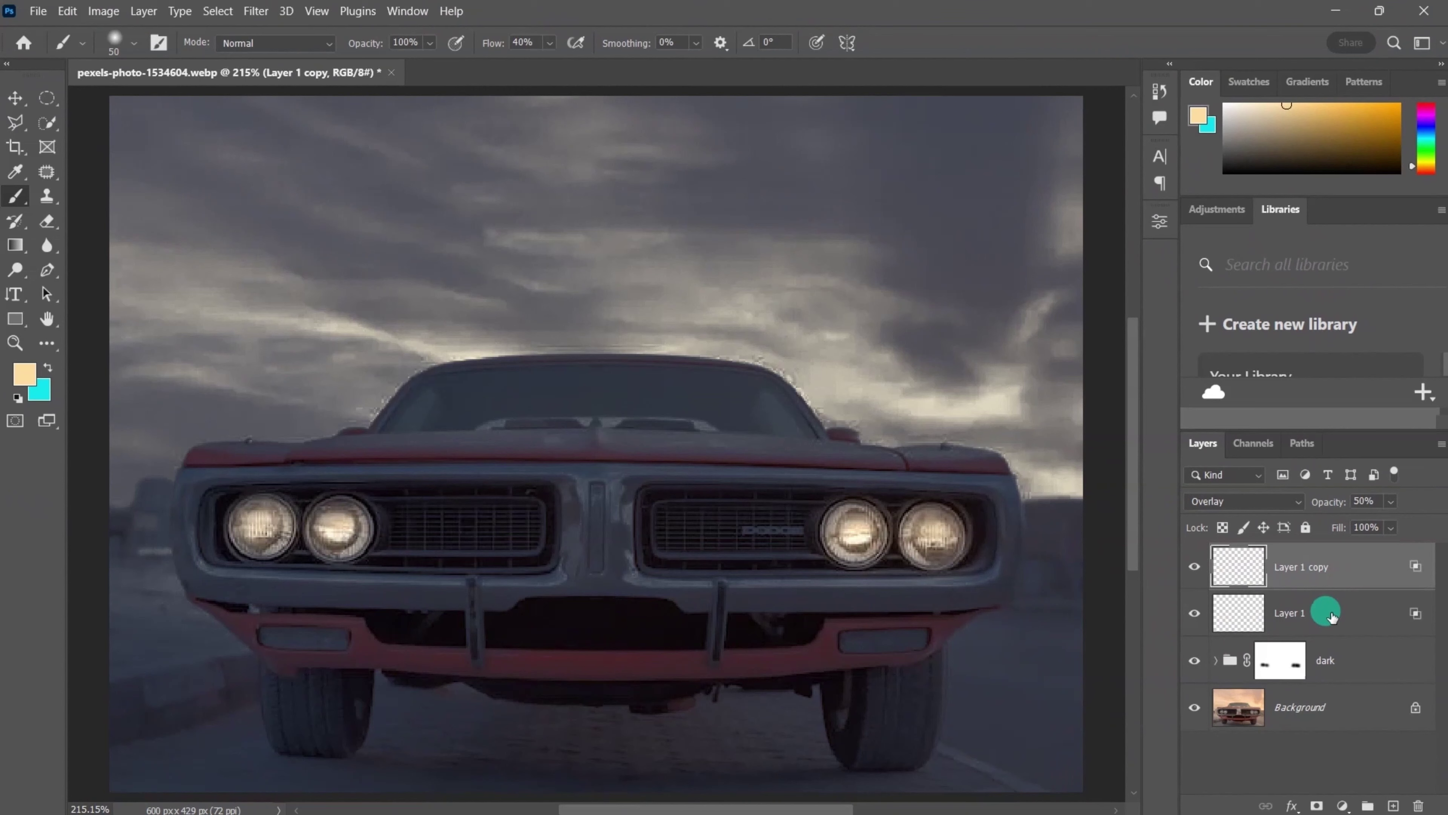
Group Layer 1 and Layer 1 copy and name the group light.
{"action": "left_click", "coordinate": [1329, 616]}
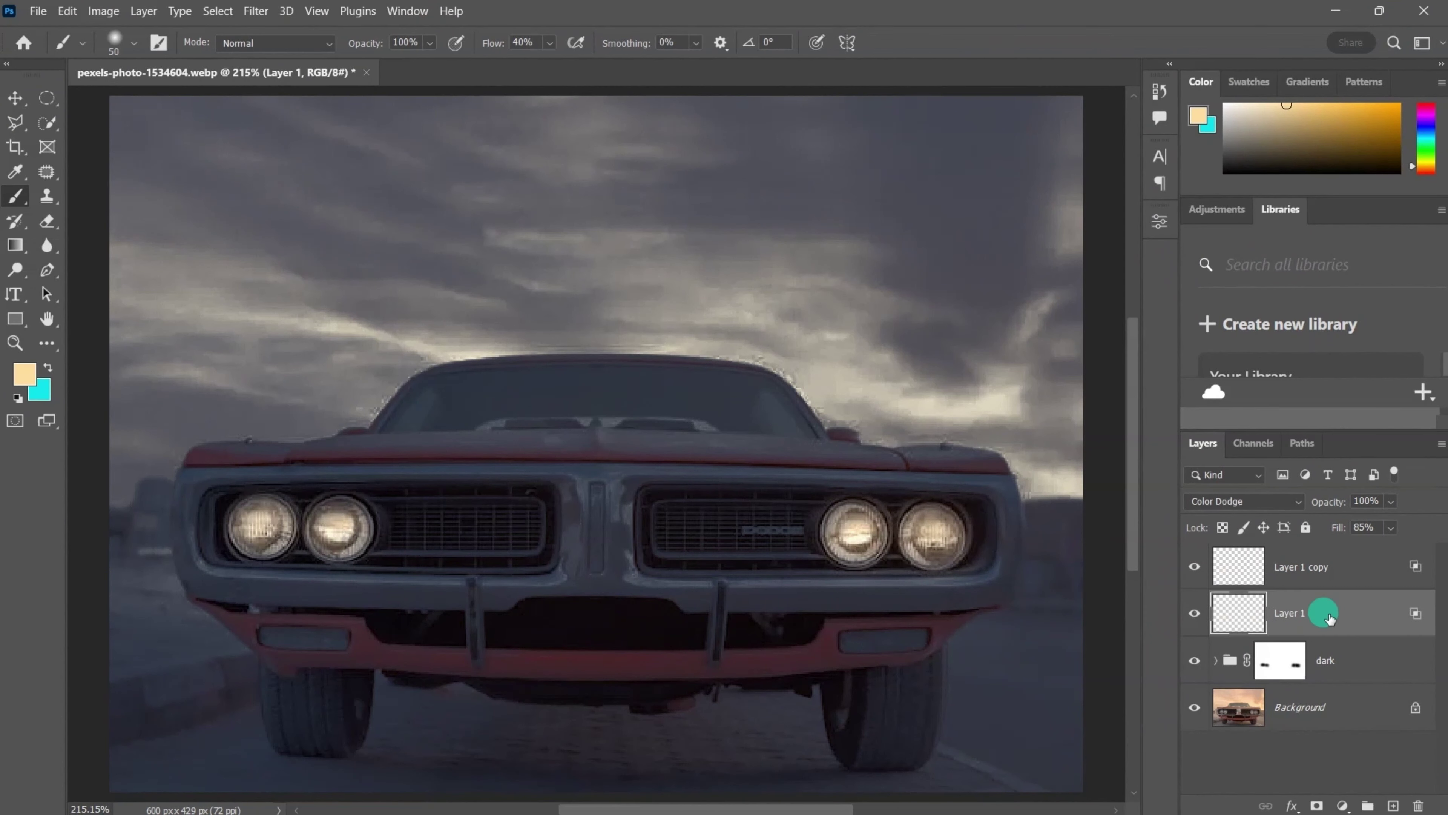
{"action": "left_click", "coordinate": [1329, 567], "text": "shift"}
{"action": "key", "text": "ctrl+g"}
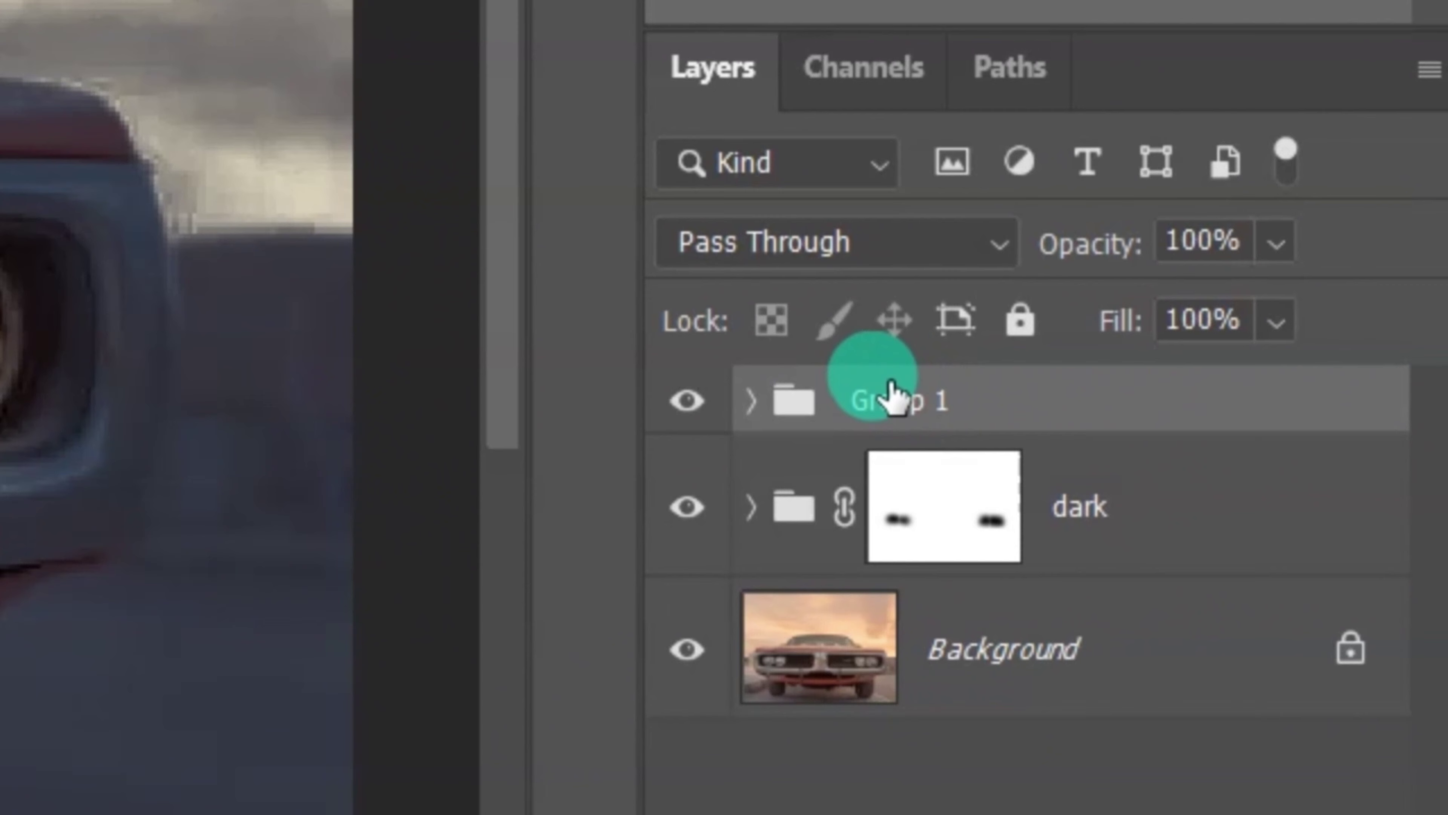
{"action": "double_click", "coordinate": [1267, 555]}
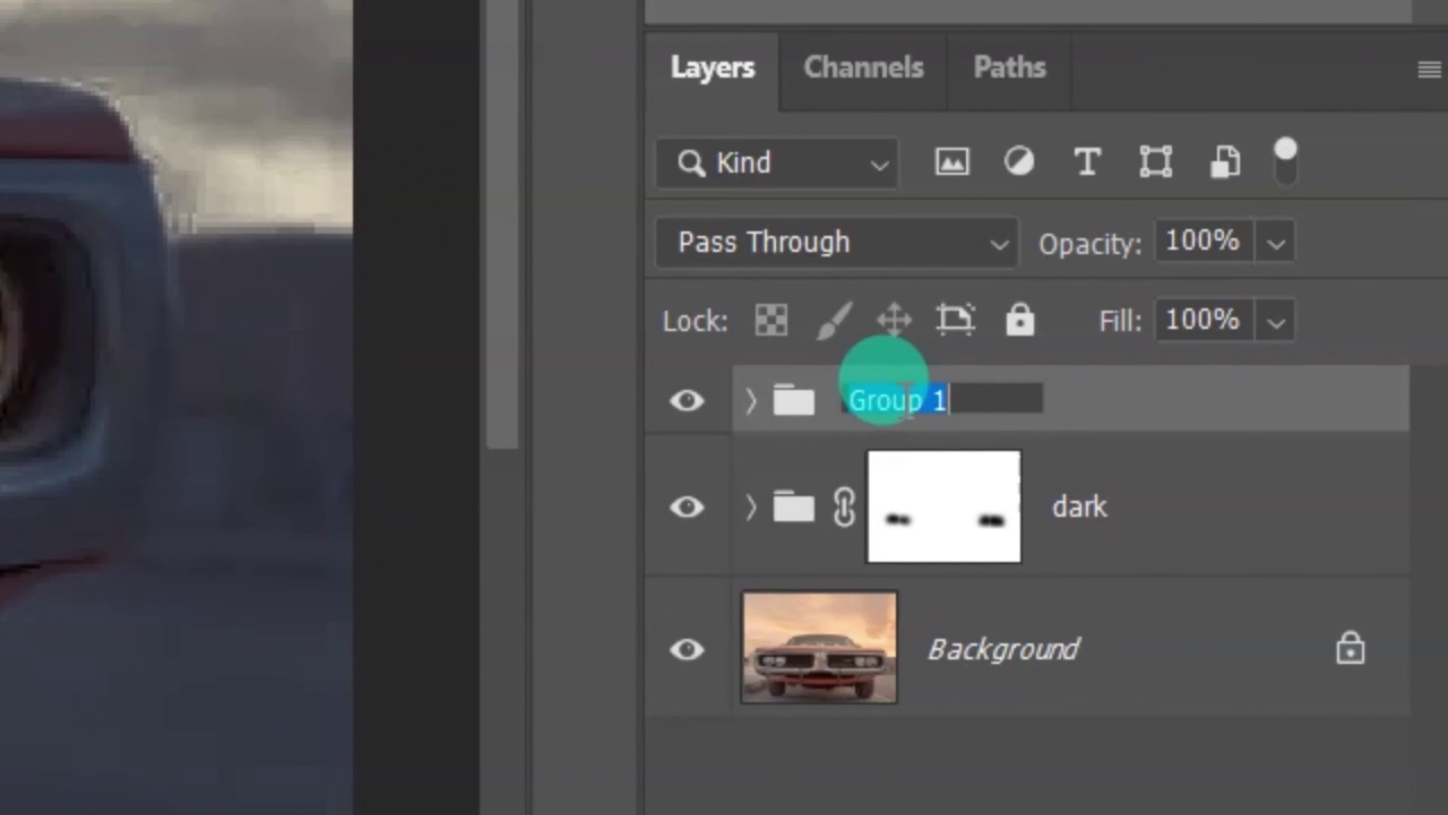
{"action": "type", "text": "light"}
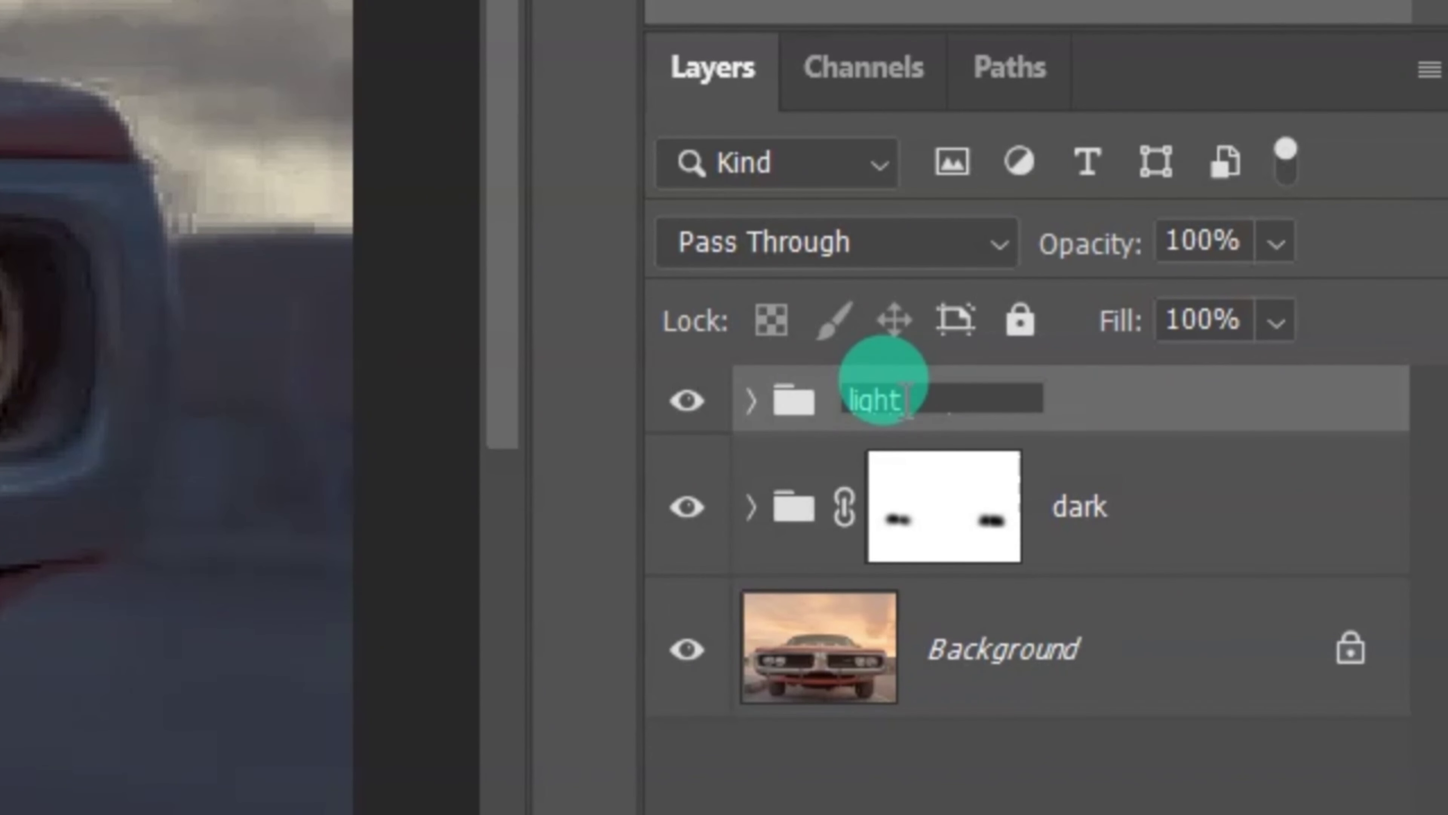
{"action": "key", "text": "Return"}
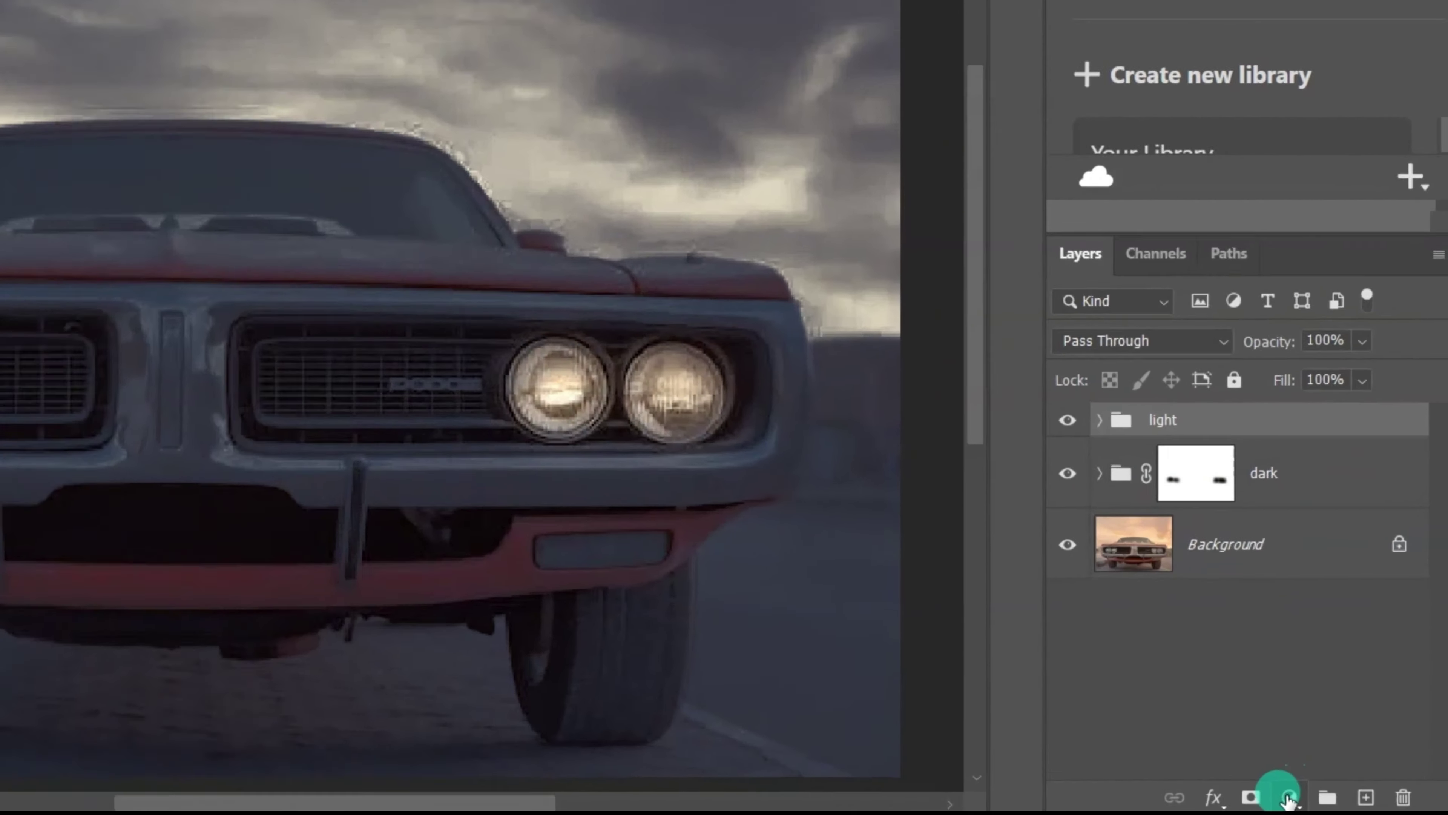
Add a Curves adjustment layer above the light group and pull its RGB white point in to input 131.
{"action": "left_click", "coordinate": [1343, 803]}
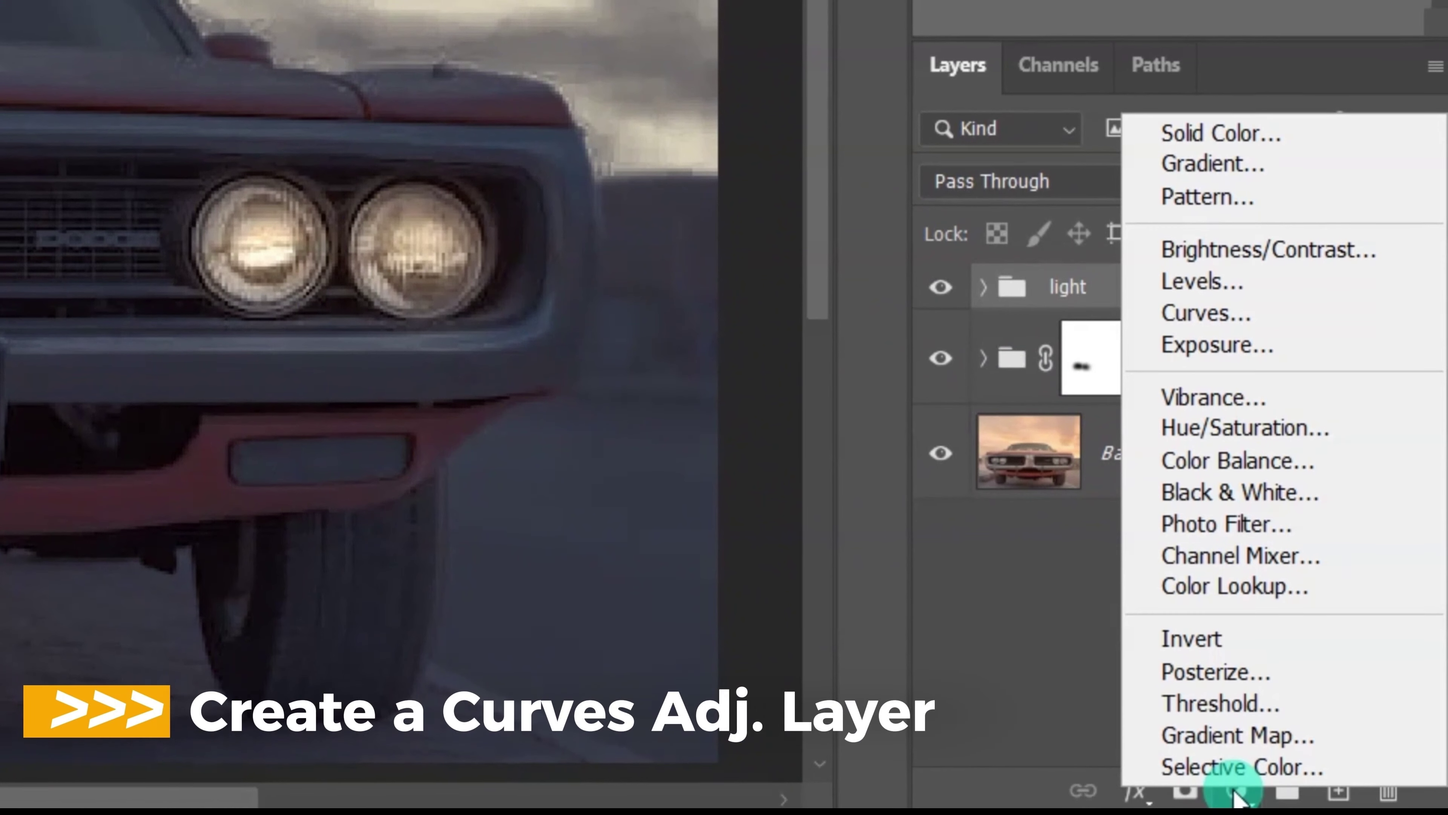
{"action": "left_click", "coordinate": [1193, 318]}
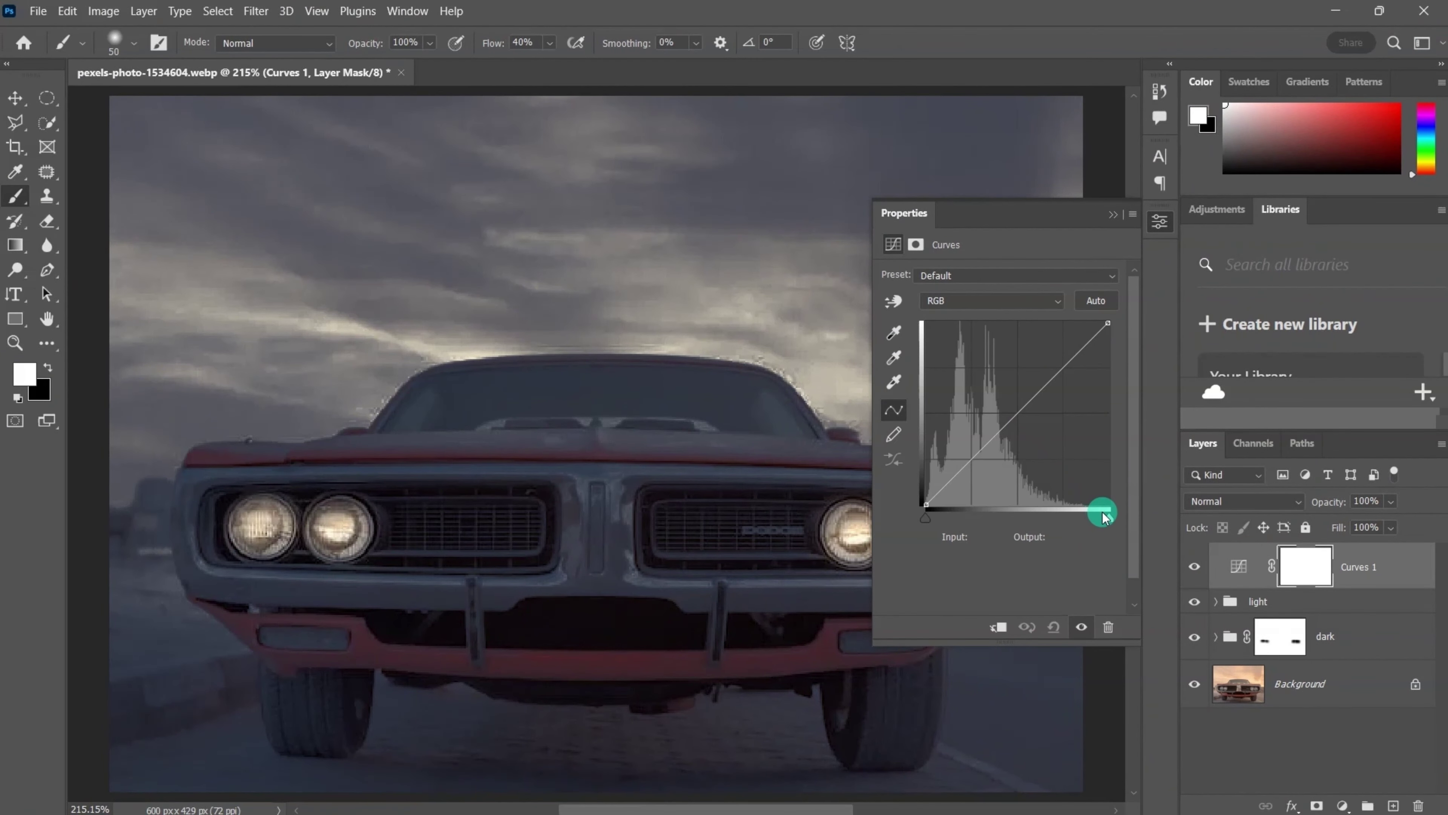
{"action": "left_click_drag", "start_coordinate": [1108, 519], "coordinate": [1021, 517]}
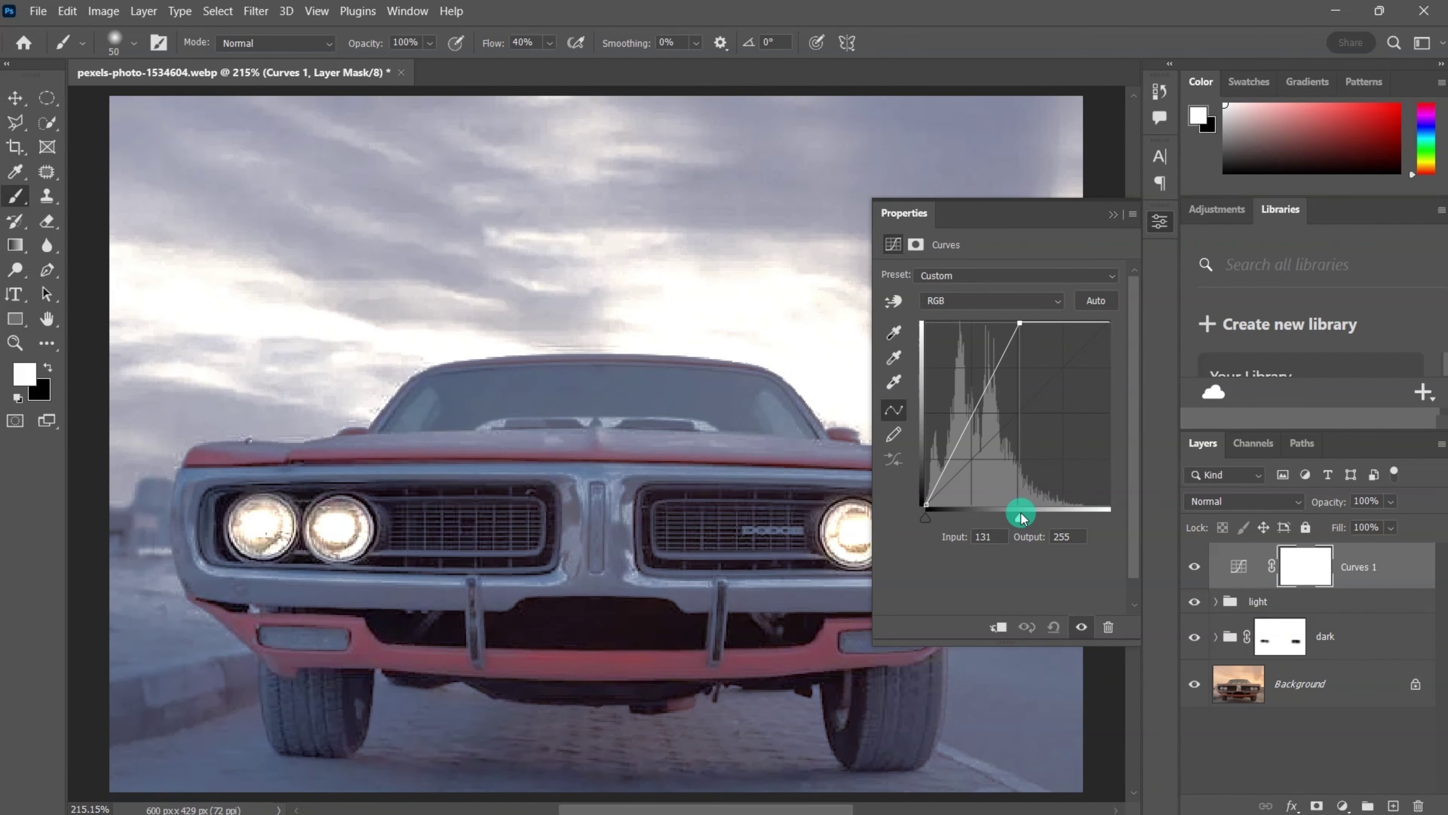
{"action": "left_click", "coordinate": [1108, 217]}
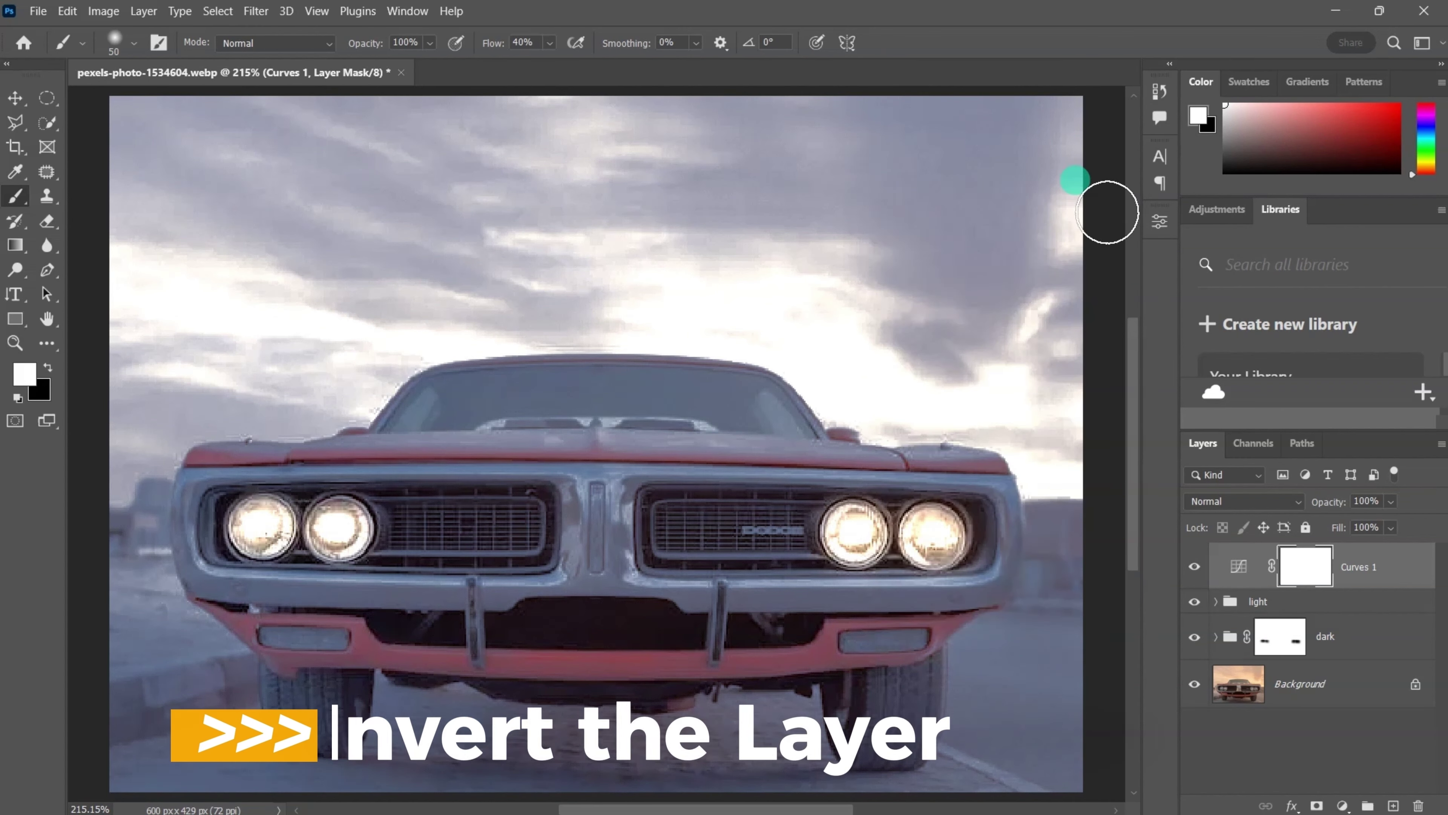
Invert the Curves 1 mask and paint white over both headlight pairs with a size 200 brush.
{"action": "key", "text": "ctrl+i"}
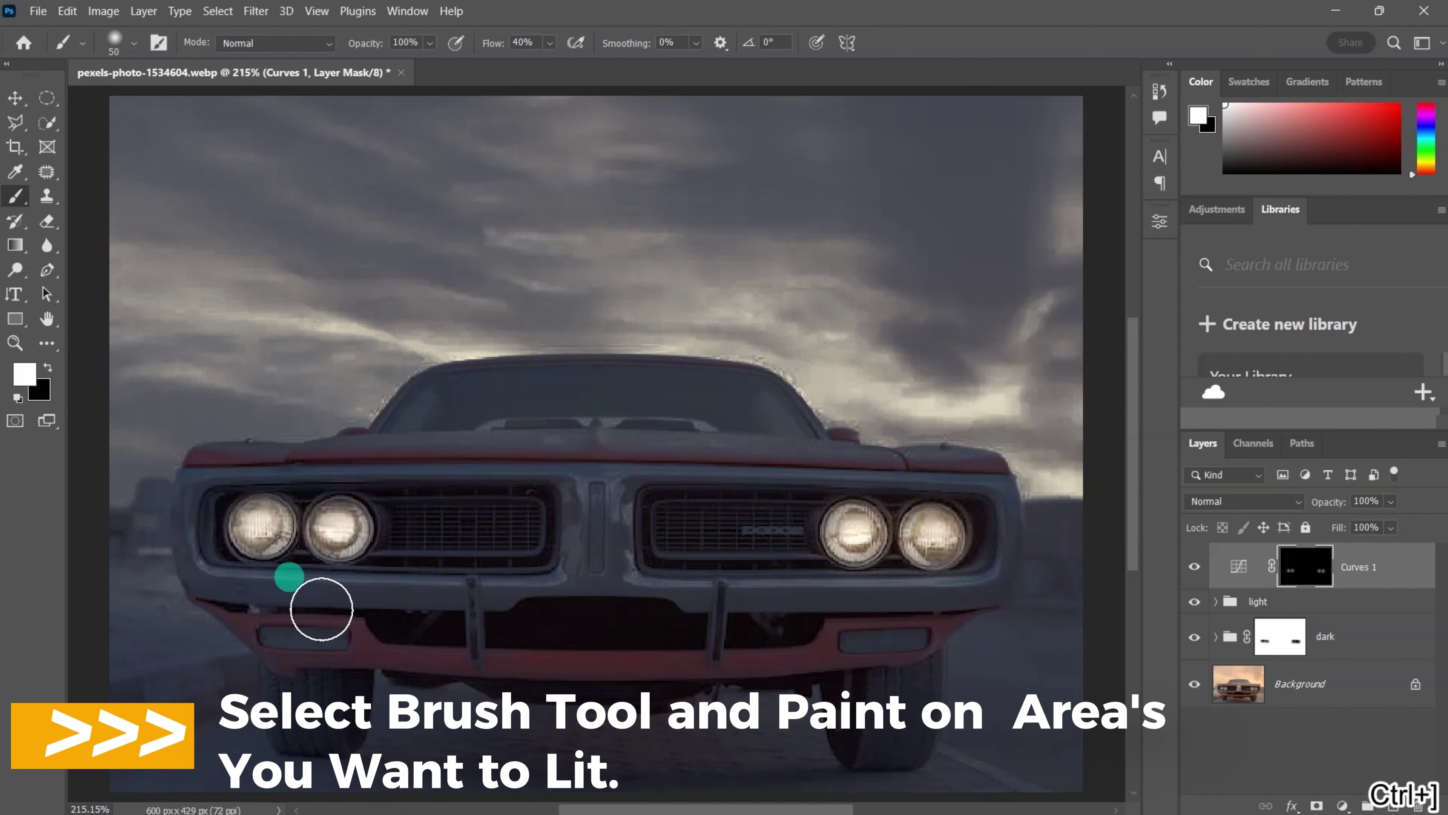
{"action": "key", "text": "bracketright"}
{"action": "key", "text": "bracketright"}
{"action": "key", "text": "bracketright"}
{"action": "key", "text": "bracketright"}
{"action": "key", "text": "bracketright"}
{"action": "key", "text": "bracketright"}
{"action": "key", "text": "bracketright"}
{"action": "key", "text": "bracketright"}
{"action": "key", "text": "bracketright"}
{"action": "left_click", "coordinate": [289, 548]}
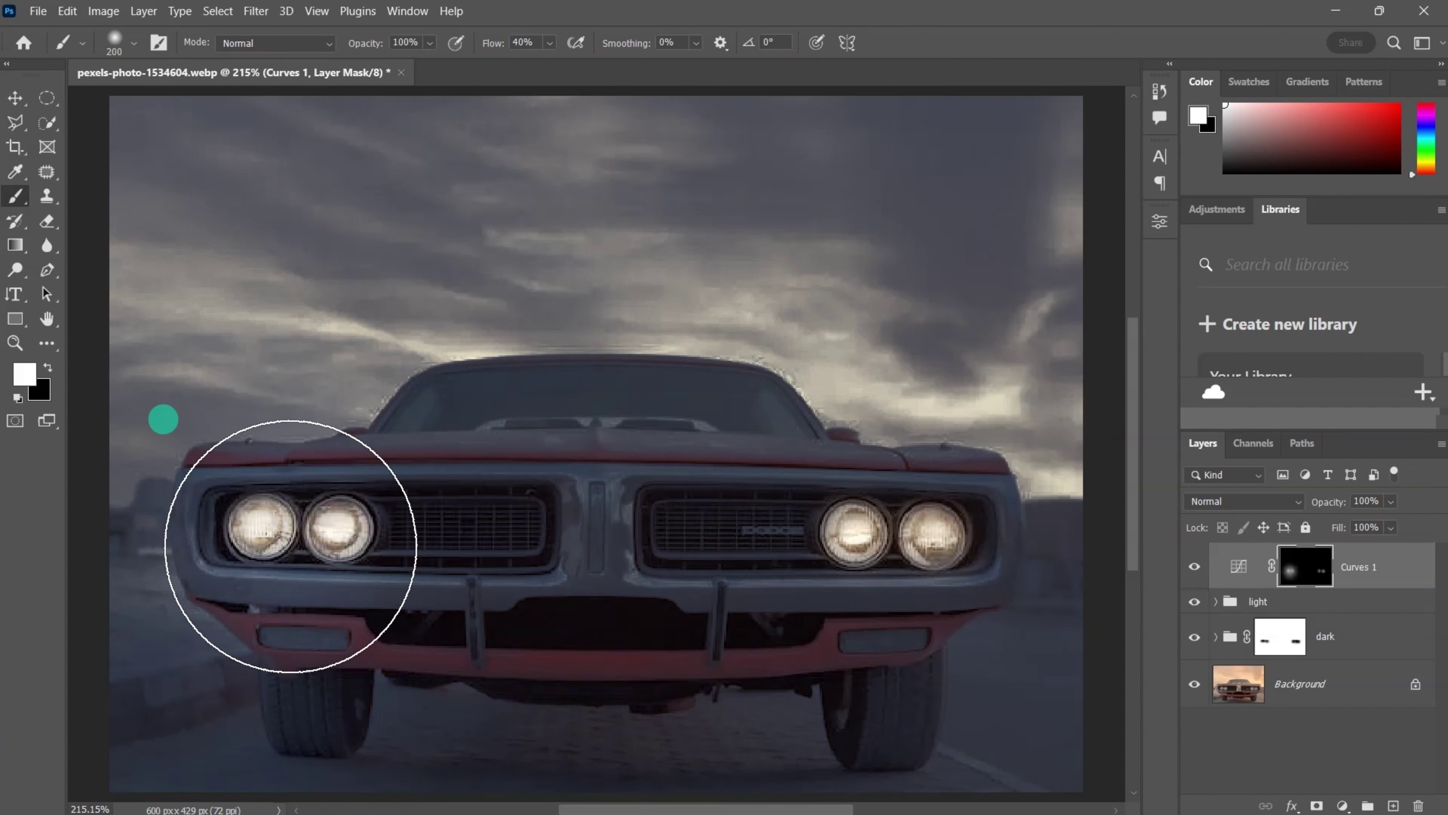
{"action": "left_click", "coordinate": [906, 547]}
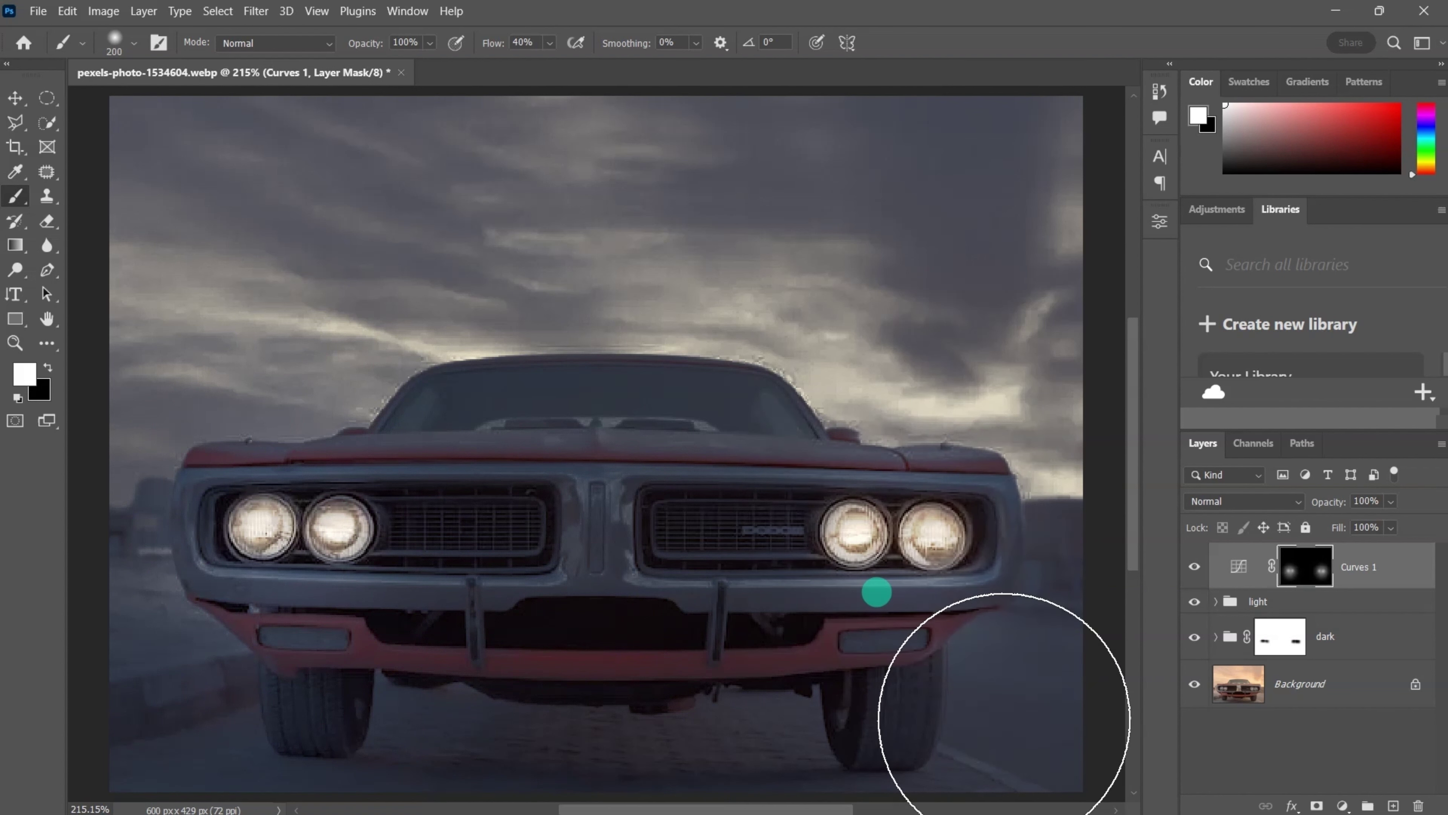
Try black and white touch-ups around the headlights on the Curves 1 mask, and undo them.
{"action": "key", "text": "x"}
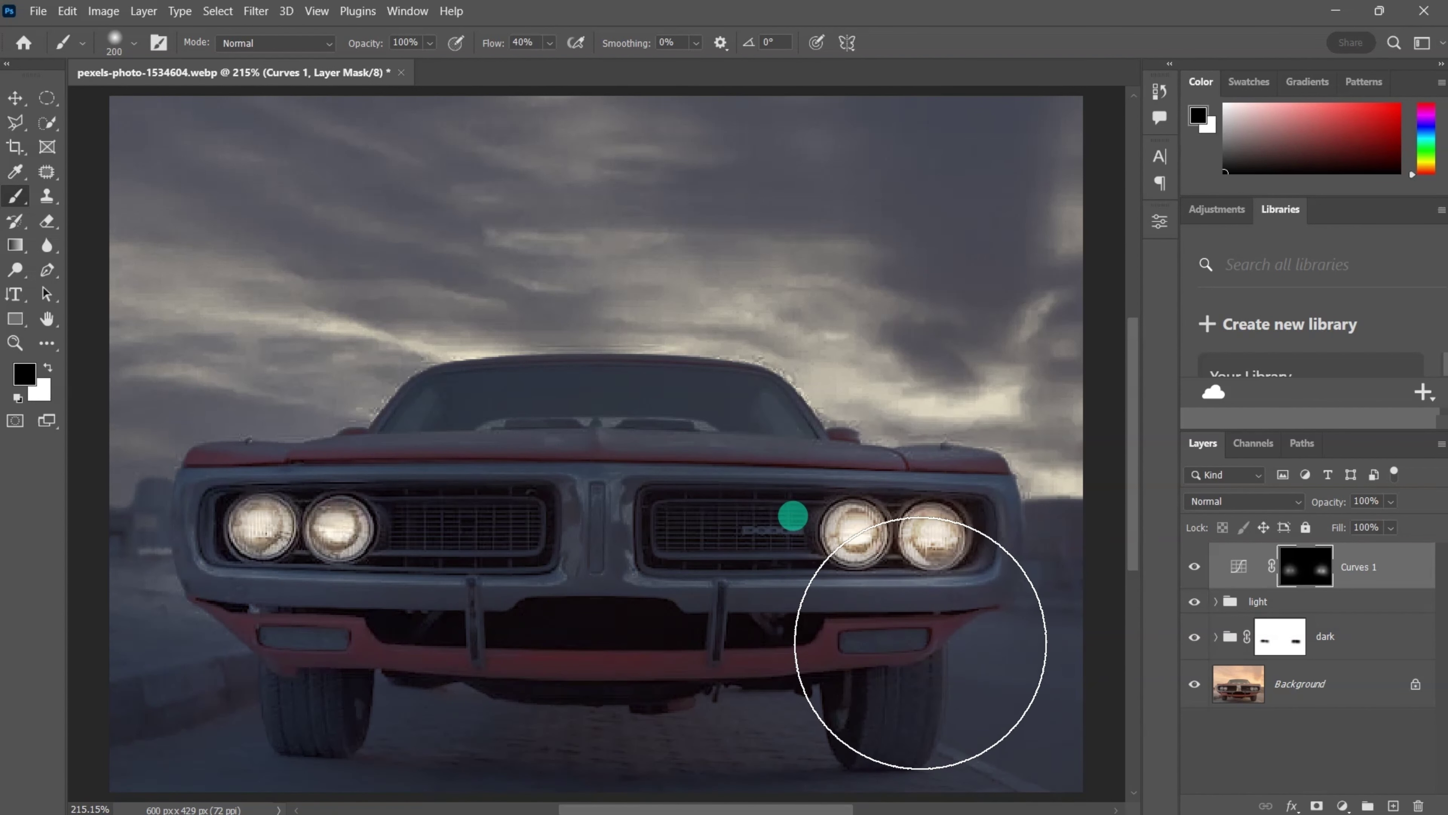
{"action": "key", "text": "x"}
{"action": "left_click", "coordinate": [295, 554]}
{"action": "key", "text": "x"}
{"action": "key", "text": "ctrl+z"}
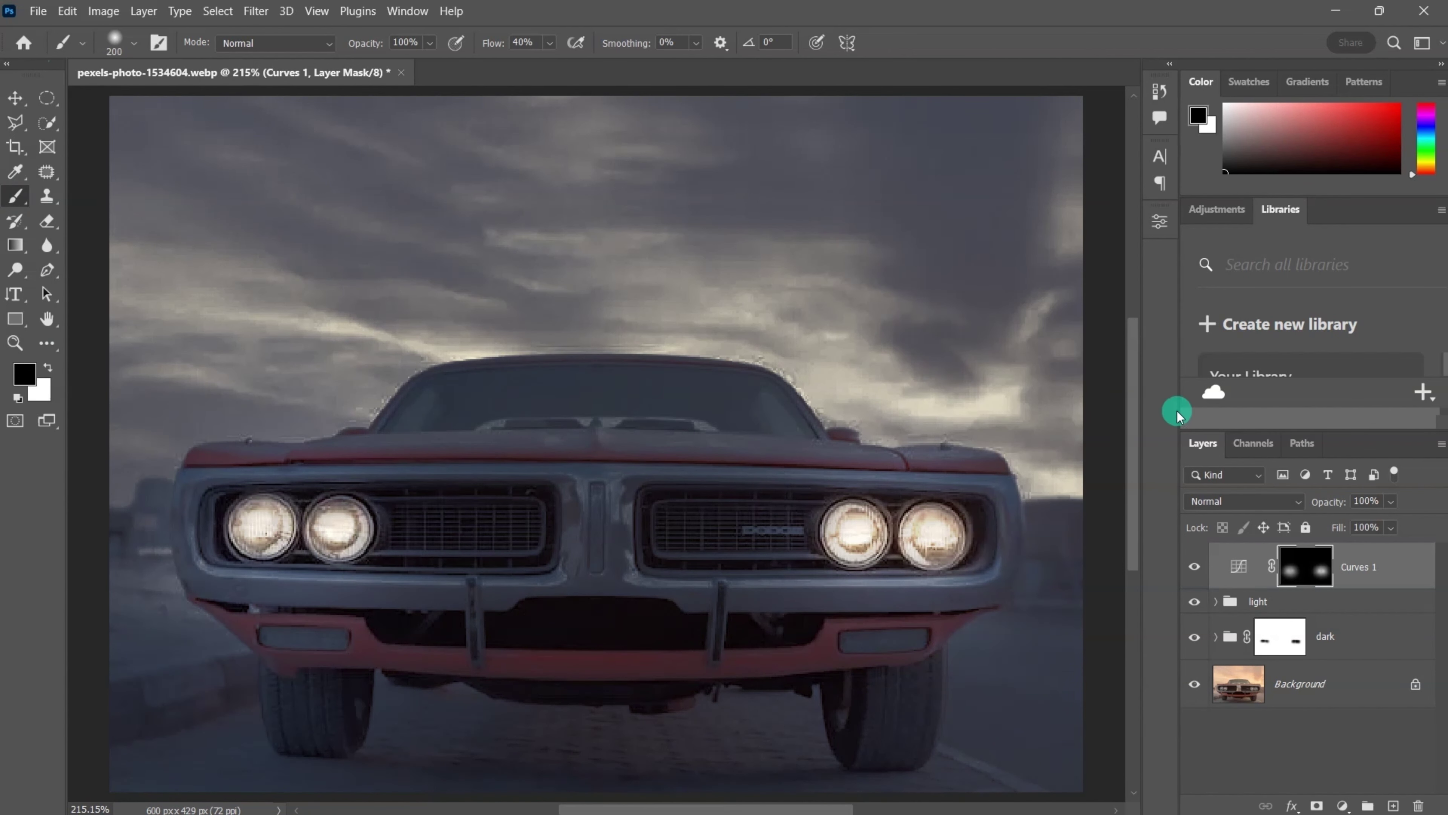
Lower the white end of the Blue curve in Curves 1 to output 167.
{"action": "double_click", "coordinate": [1235, 565]}
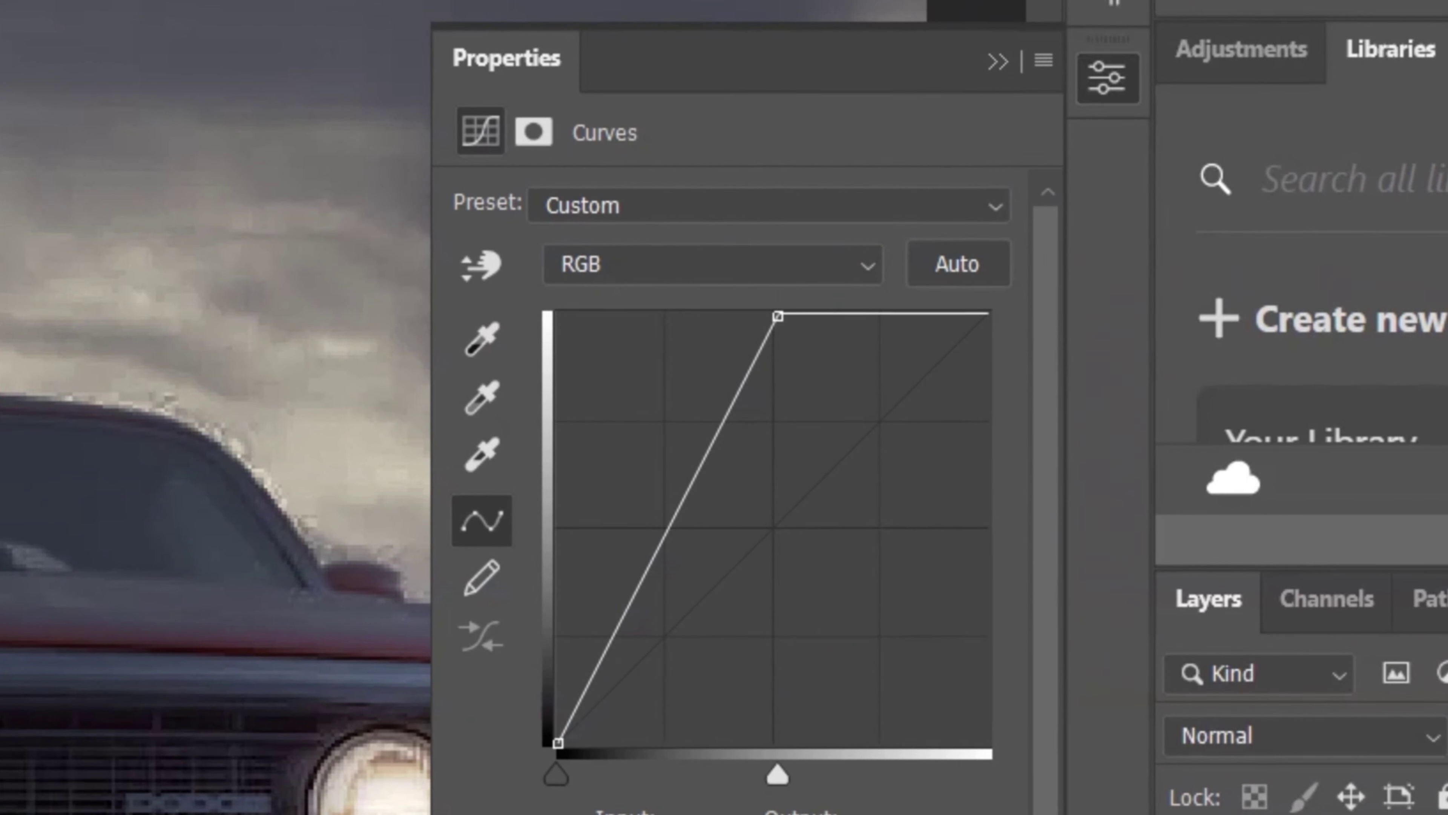
{"action": "left_click", "coordinate": [689, 275]}
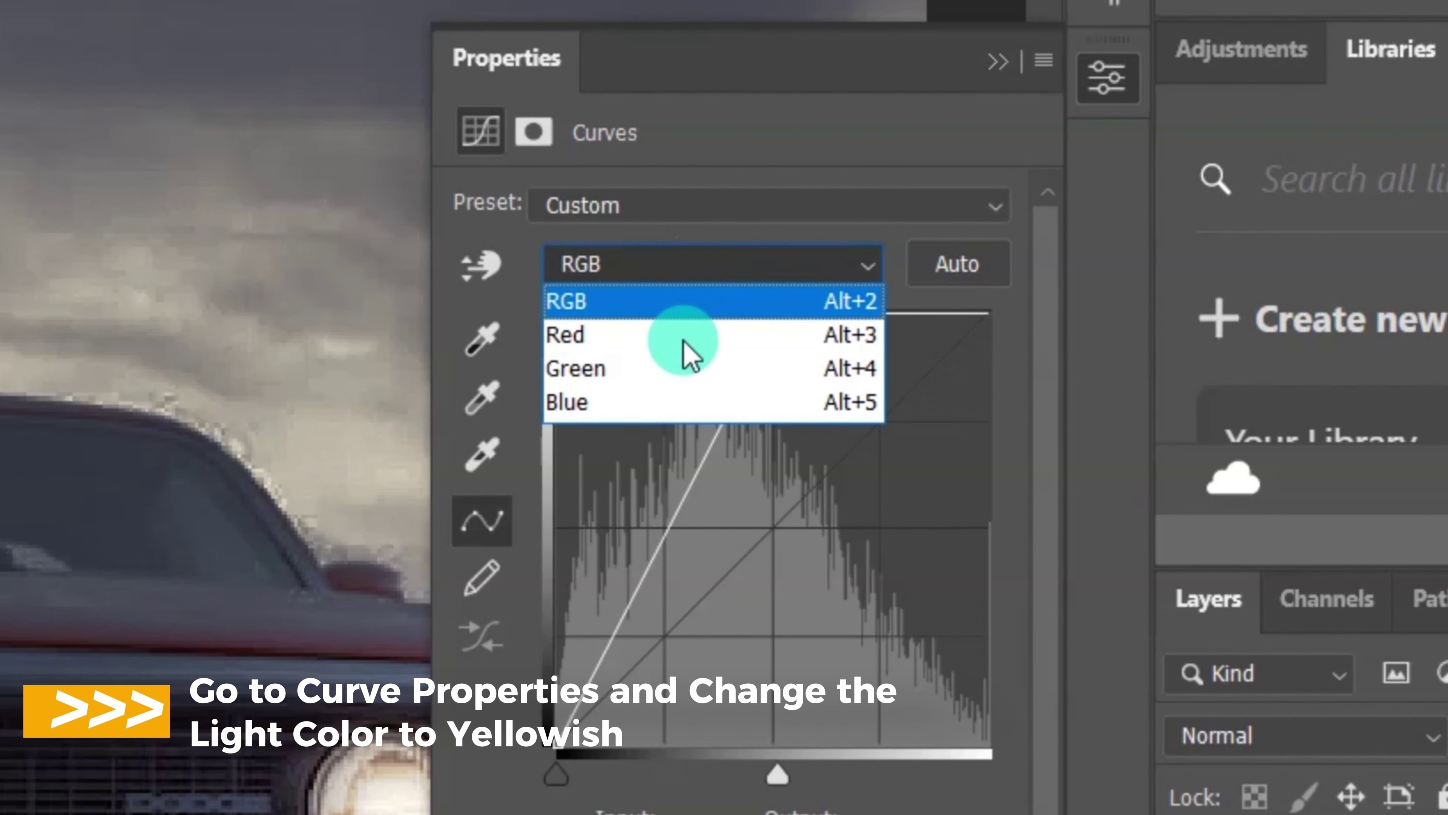
{"action": "left_click", "coordinate": [663, 406]}
{"action": "left_click_drag", "start_coordinate": [985, 317], "coordinate": [986, 463]}
Lower the white end of the Green curve in Curves 1 to output about 202.
{"action": "left_click", "coordinate": [676, 281]}
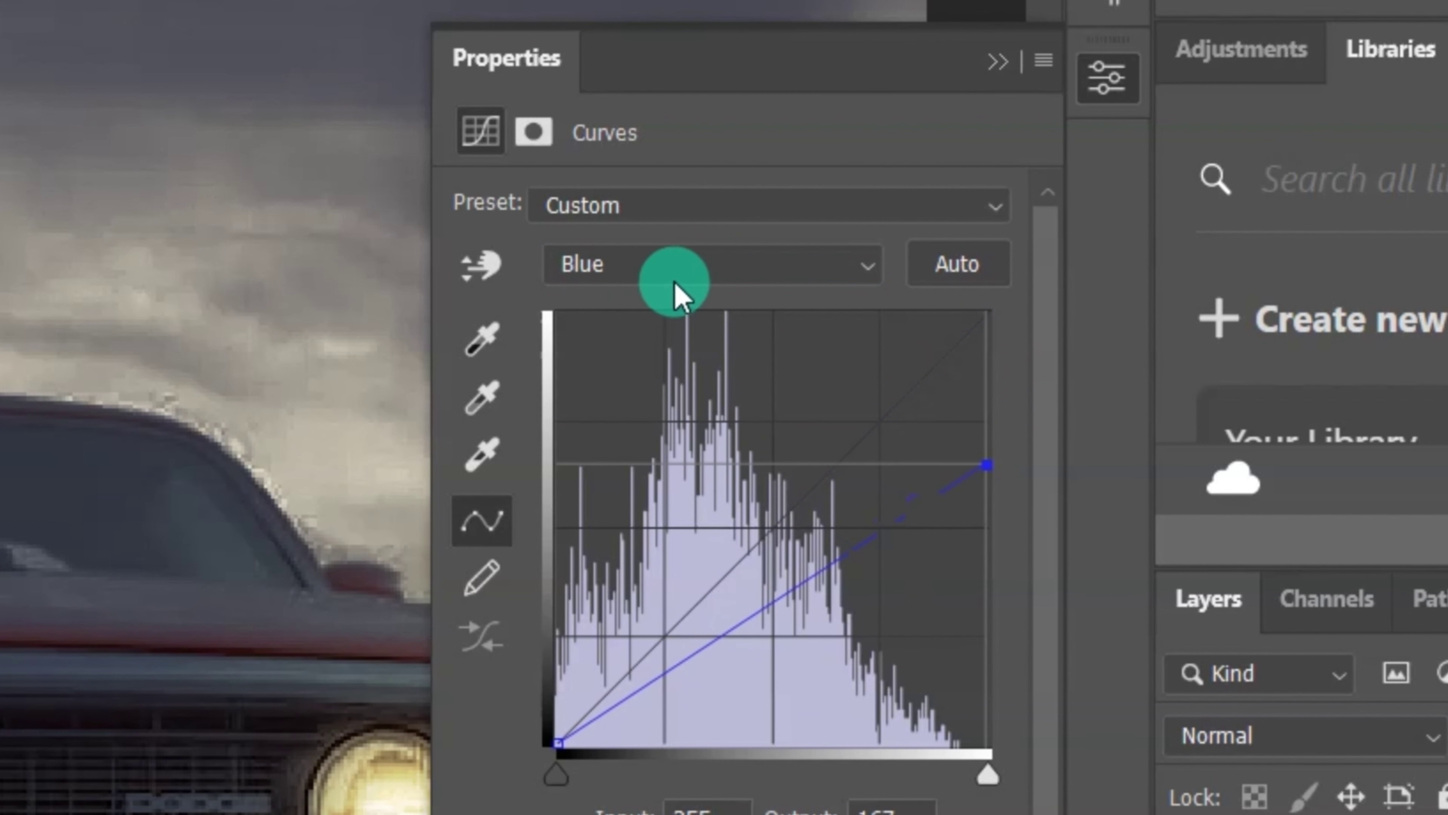
{"action": "left_click", "coordinate": [656, 370]}
{"action": "left_click_drag", "start_coordinate": [988, 318], "coordinate": [1002, 400]}
{"action": "left_click", "coordinate": [614, 275]}
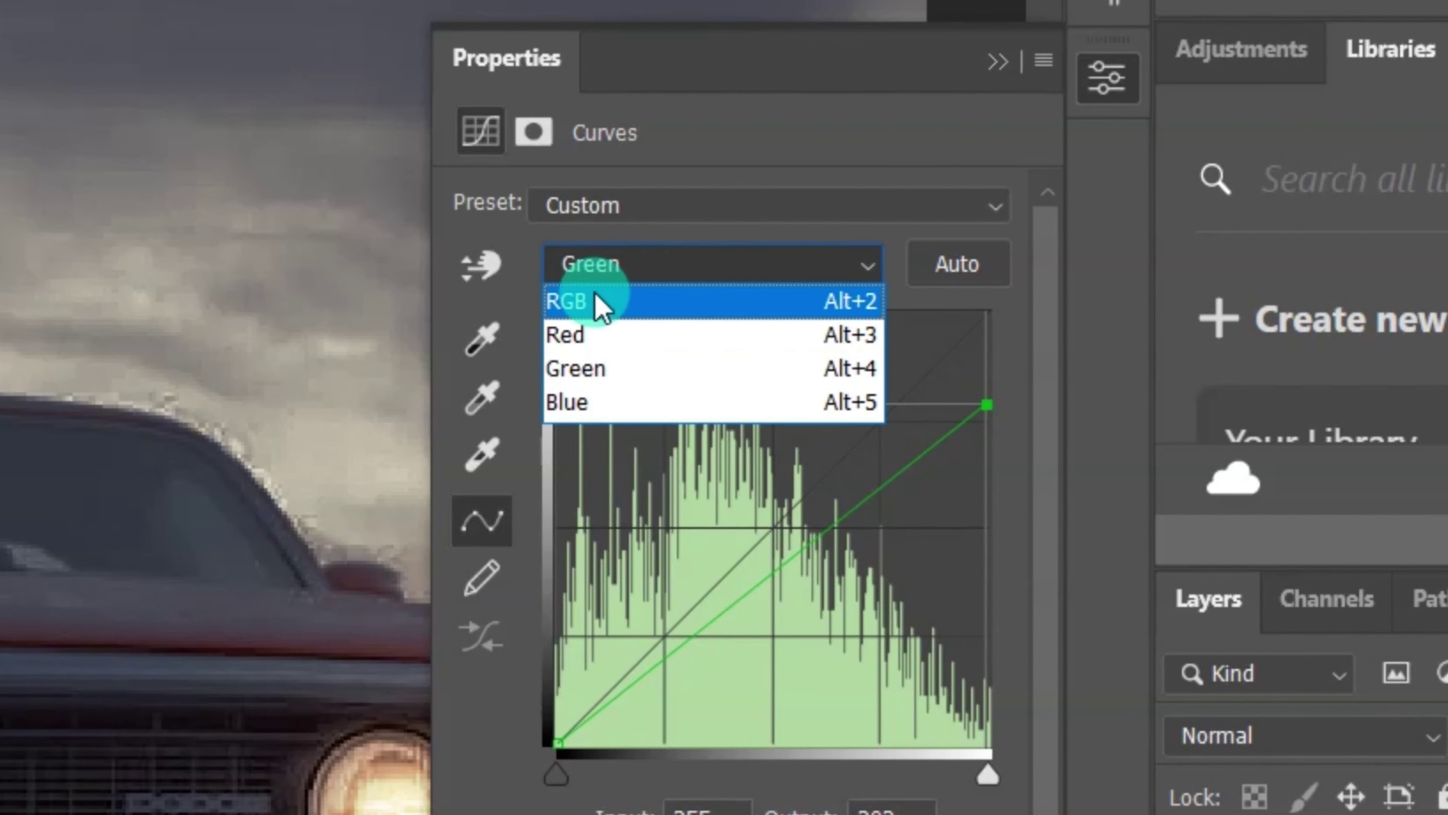
Adjust the composite RGB curve in Curves 1 slightly and close the adjustment's properties.
{"action": "left_click", "coordinate": [598, 307]}
{"action": "left_click_drag", "start_coordinate": [776, 774], "coordinate": [762, 771]}
{"action": "left_click", "coordinate": [1115, 214]}
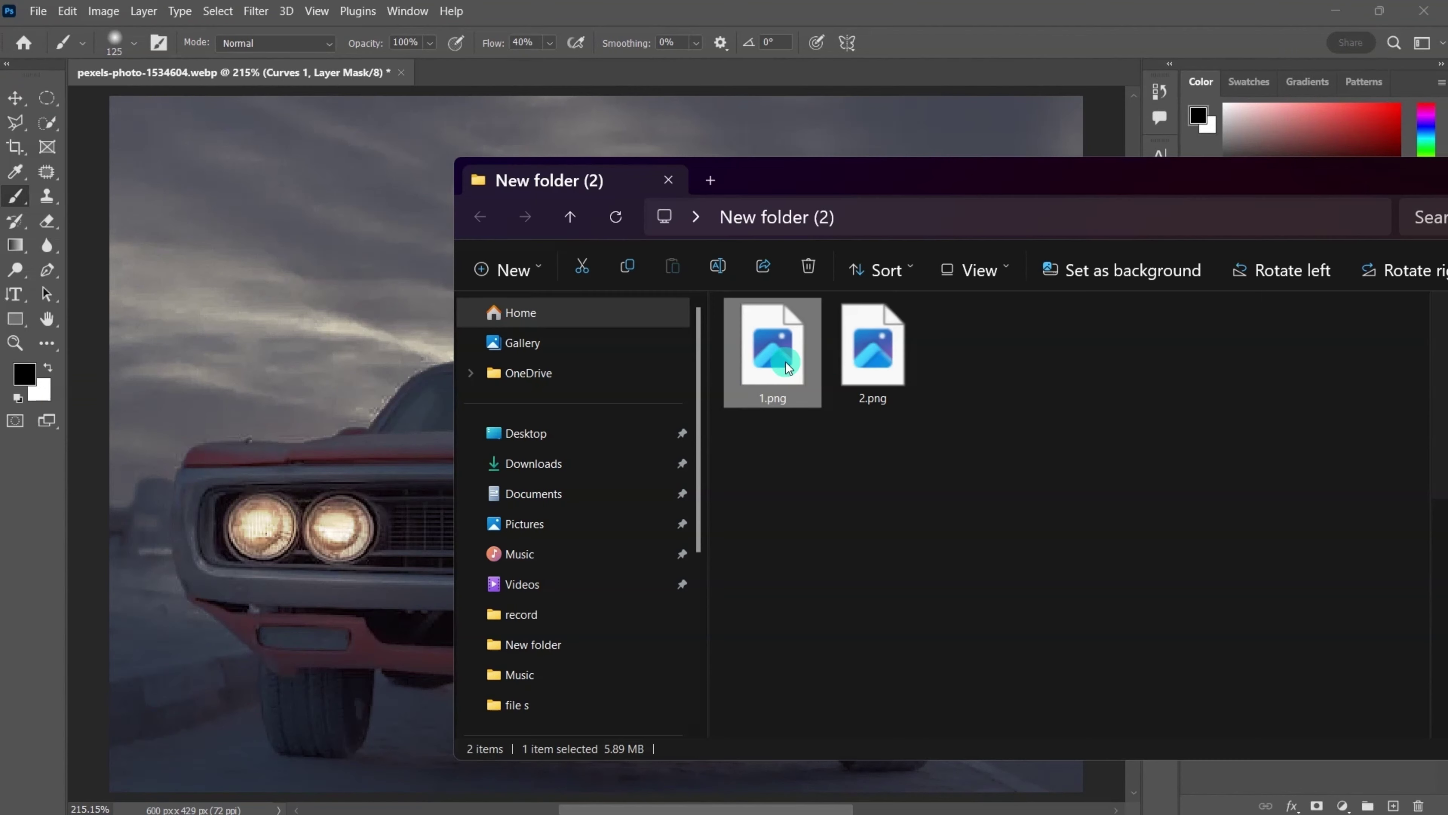
Place 1.png over the car photo scaled to 8.36% and set its blend mode to Screen.
{"action": "left_click_drag", "start_coordinate": [790, 367], "coordinate": [311, 330]}
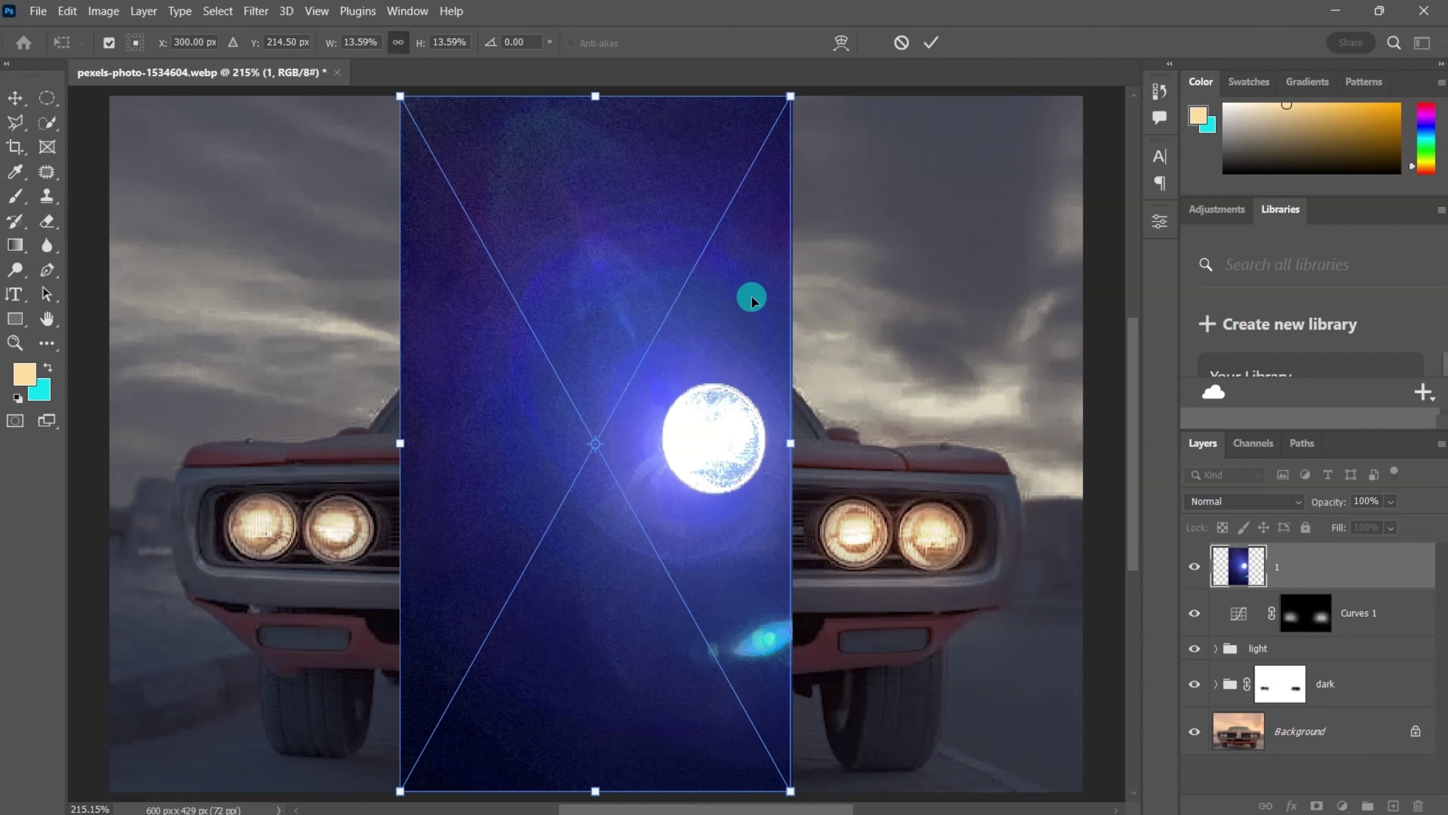
{"action": "left_click_drag", "start_coordinate": [790, 96], "coordinate": [696, 278]}
{"action": "left_click_drag", "start_coordinate": [672, 372], "coordinate": [641, 372]}
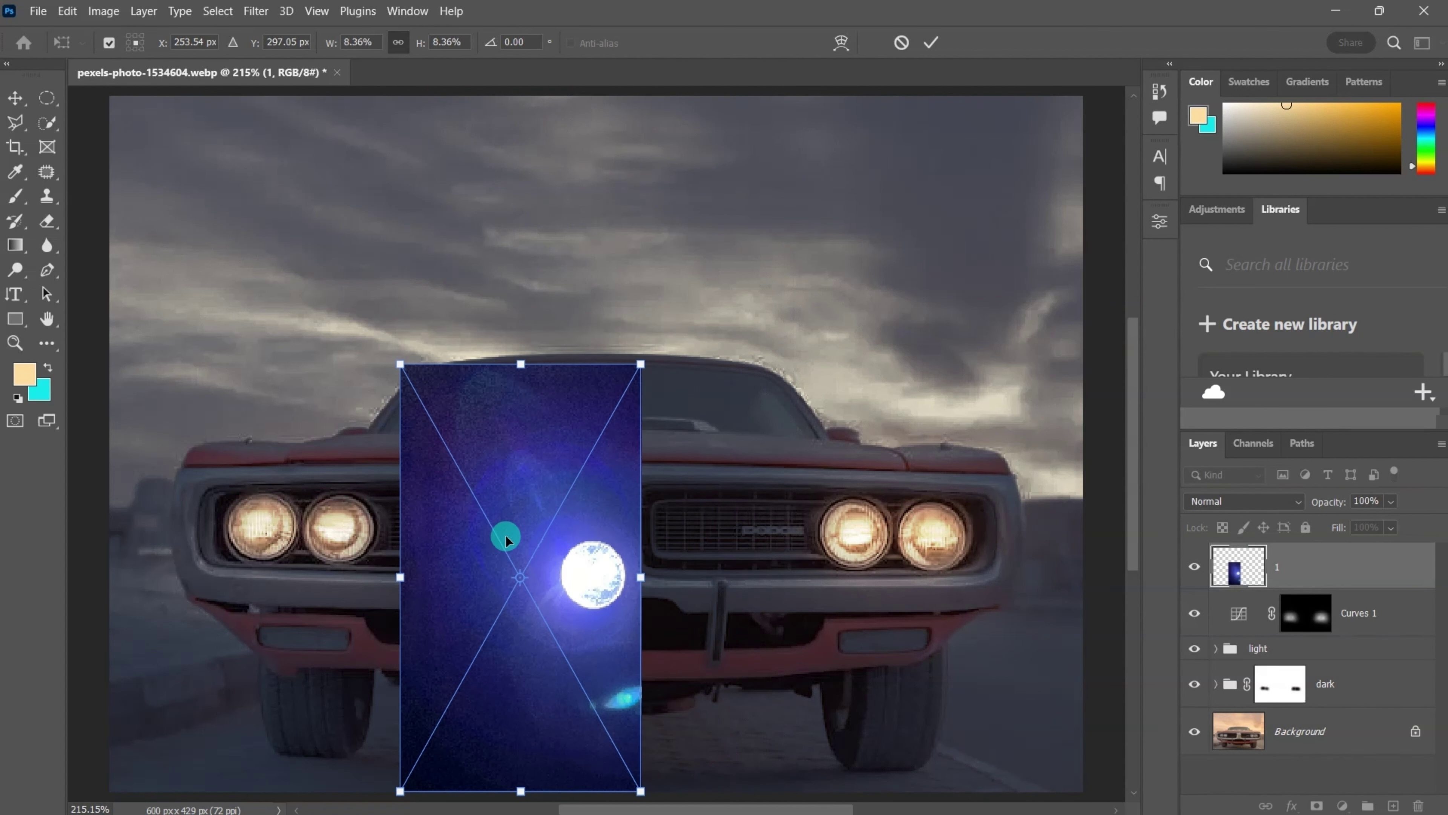
{"action": "left_click_drag", "start_coordinate": [506, 535], "coordinate": [767, 491]}
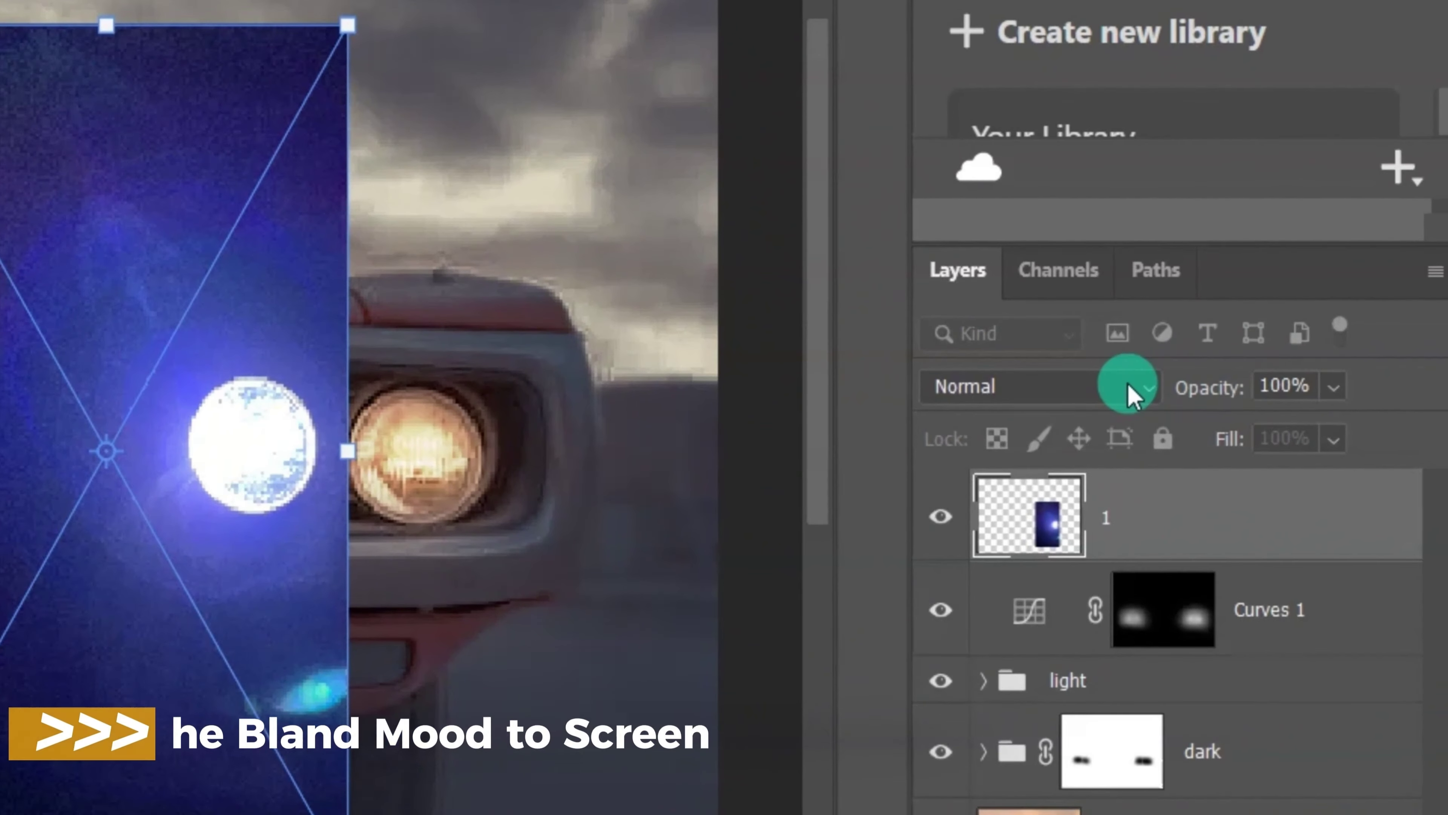
{"action": "left_click", "coordinate": [1128, 385]}
{"action": "left_click", "coordinate": [1043, 378]}
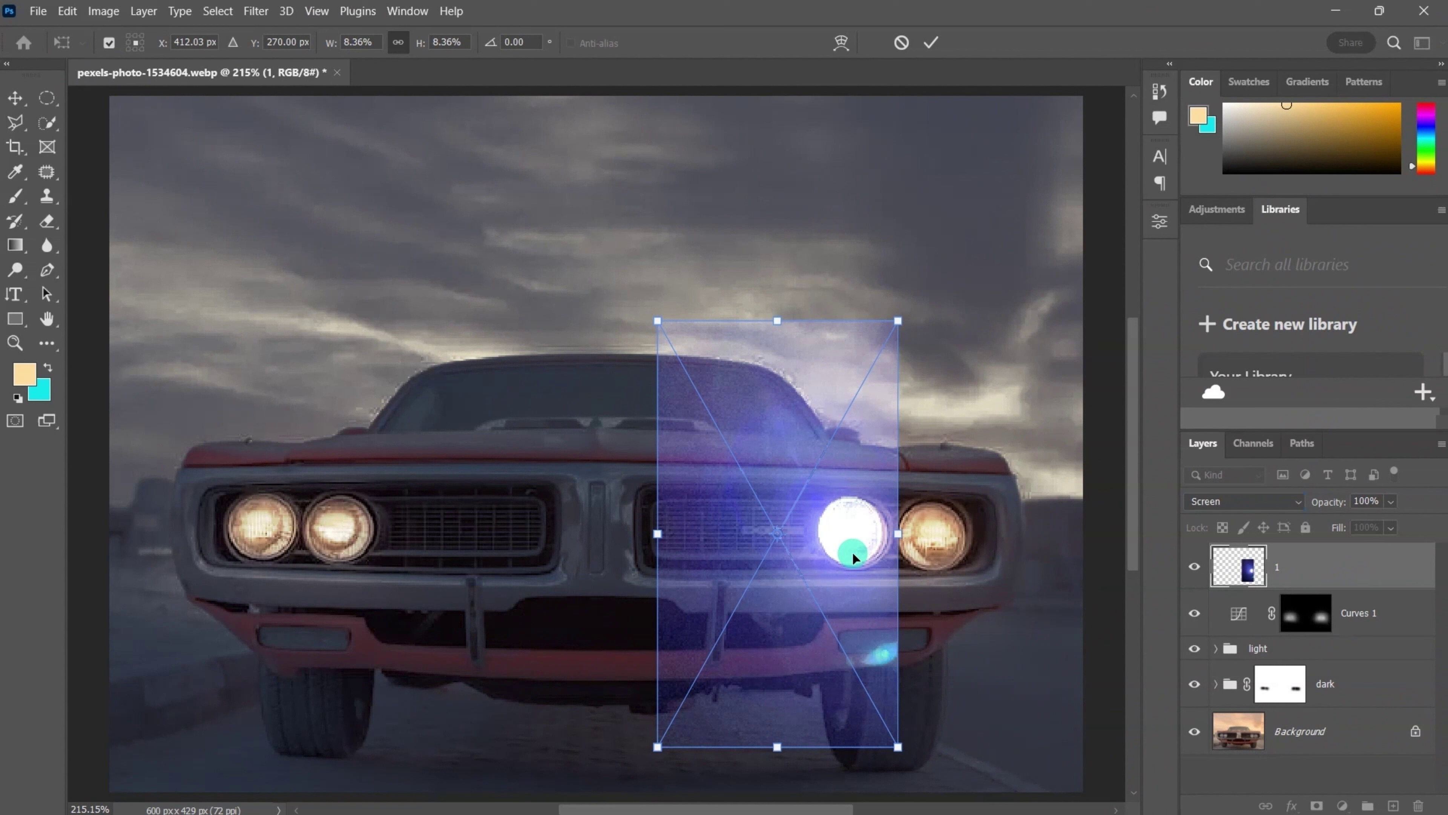
Position the flare over the inner headlight on the car's right-hand pair and enlarge it to 8.48%.
{"action": "left_click_drag", "start_coordinate": [853, 554], "coordinate": [861, 528]}
{"action": "key", "text": "ctrl+plus"}
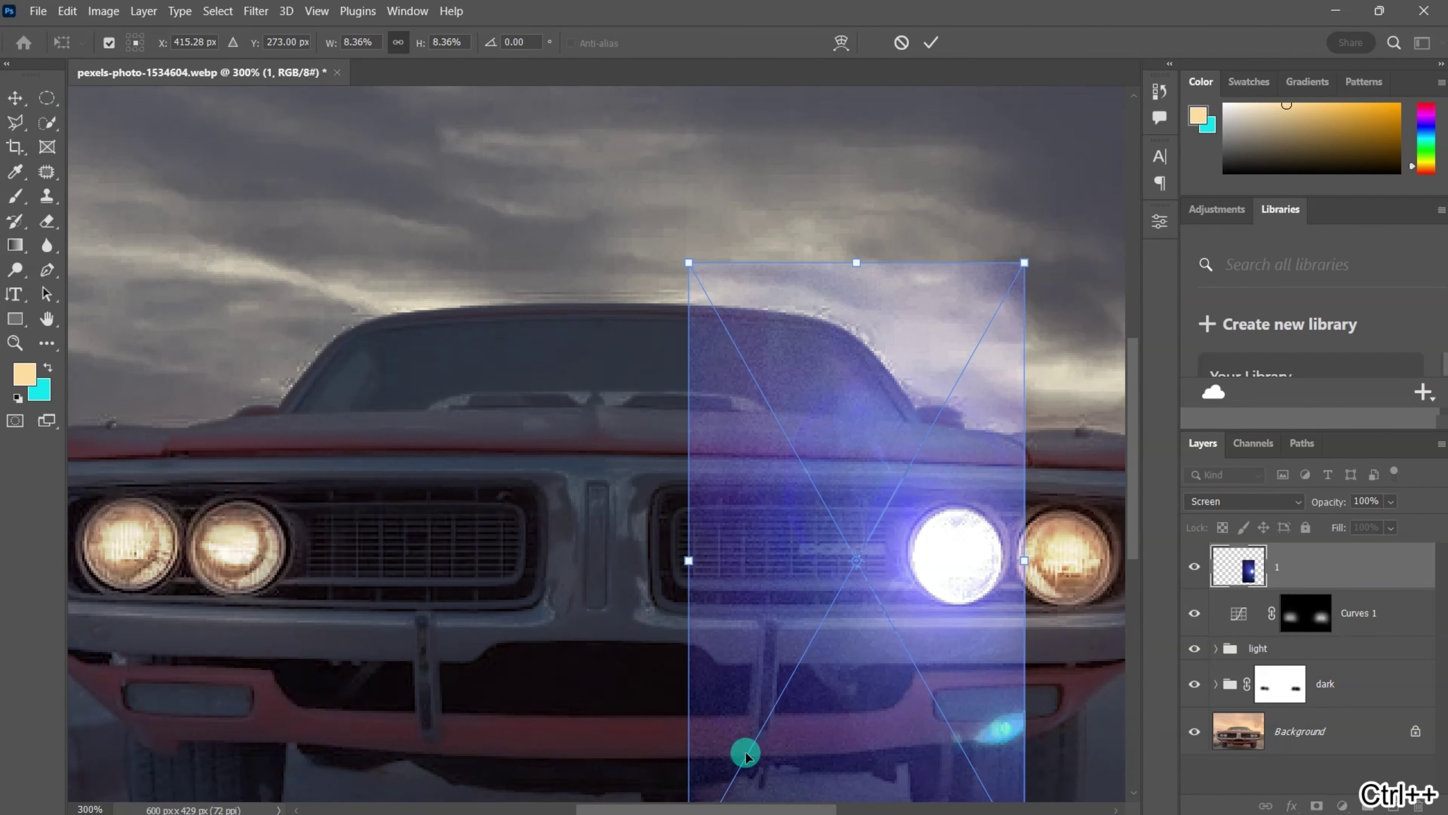
{"action": "left_click_drag", "start_coordinate": [743, 809], "coordinate": [789, 810]}
{"action": "left_click_drag", "start_coordinate": [776, 579], "coordinate": [778, 572]}
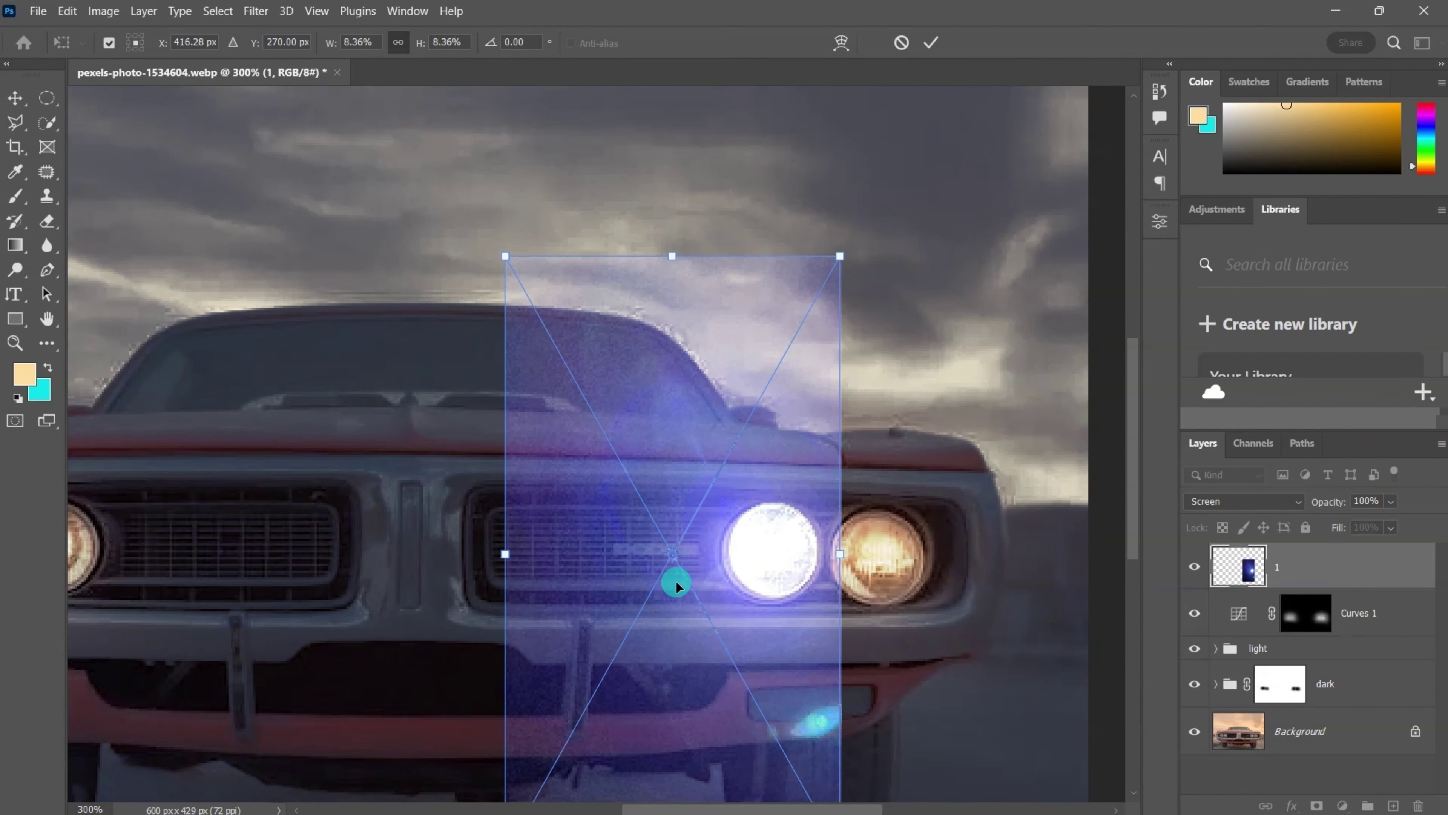
{"action": "left_click_drag", "start_coordinate": [673, 553], "coordinate": [777, 539]}
{"action": "left_click_drag", "start_coordinate": [504, 552], "coordinate": [494, 554]}
{"action": "left_click_drag", "start_coordinate": [759, 552], "coordinate": [754, 554]}
{"action": "left_click_drag", "start_coordinate": [489, 248], "coordinate": [494, 260]}
{"action": "left_click_drag", "start_coordinate": [727, 596], "coordinate": [779, 565]}
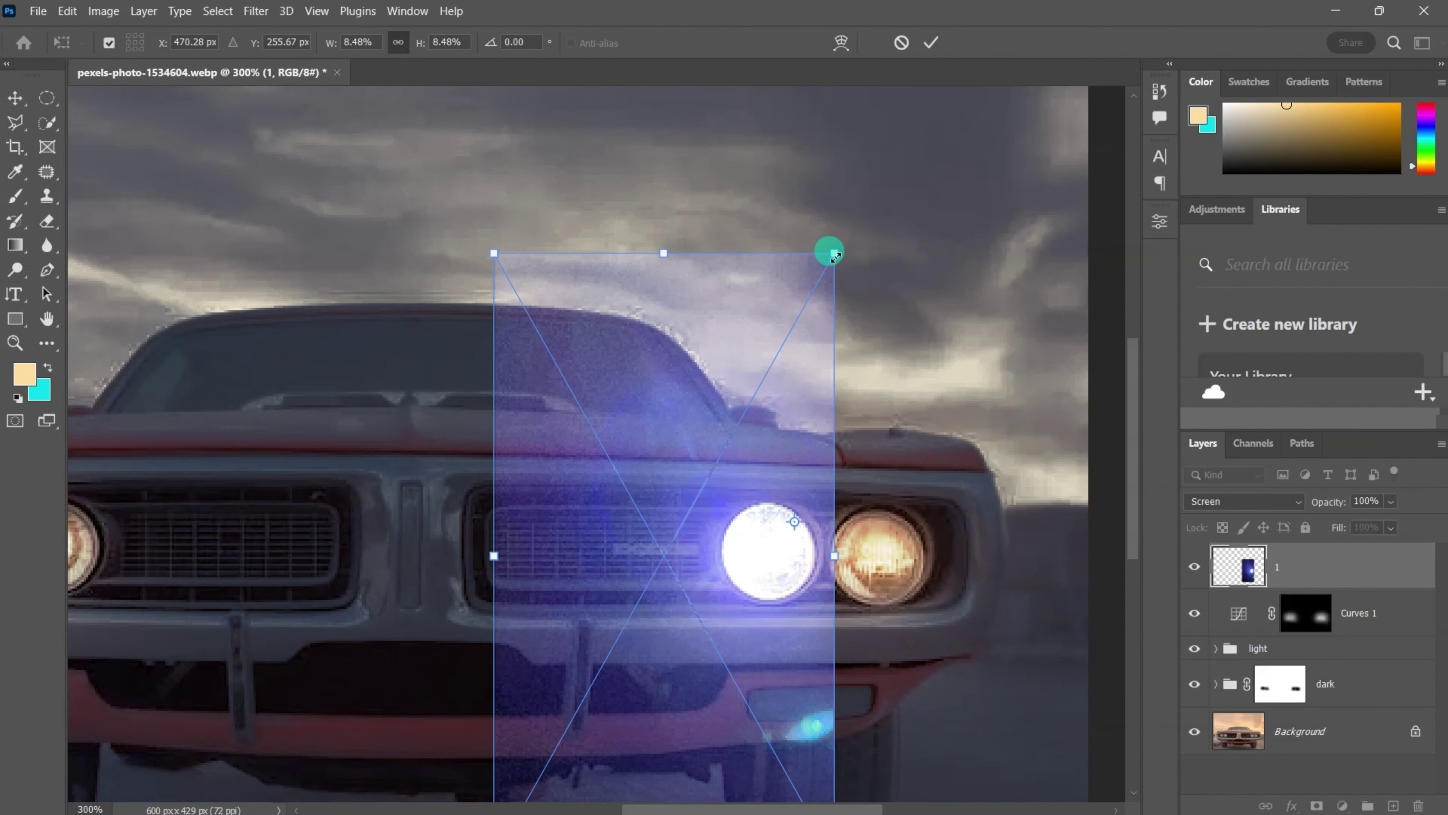
Shrink the flare to about 6.51% and center its bright disc on the inner right-hand headlight.
{"action": "left_click_drag", "start_coordinate": [834, 255], "coordinate": [831, 281]}
{"action": "left_click_drag", "start_coordinate": [745, 688], "coordinate": [771, 663]}
{"action": "left_click_drag", "start_coordinate": [742, 610], "coordinate": [731, 610]}
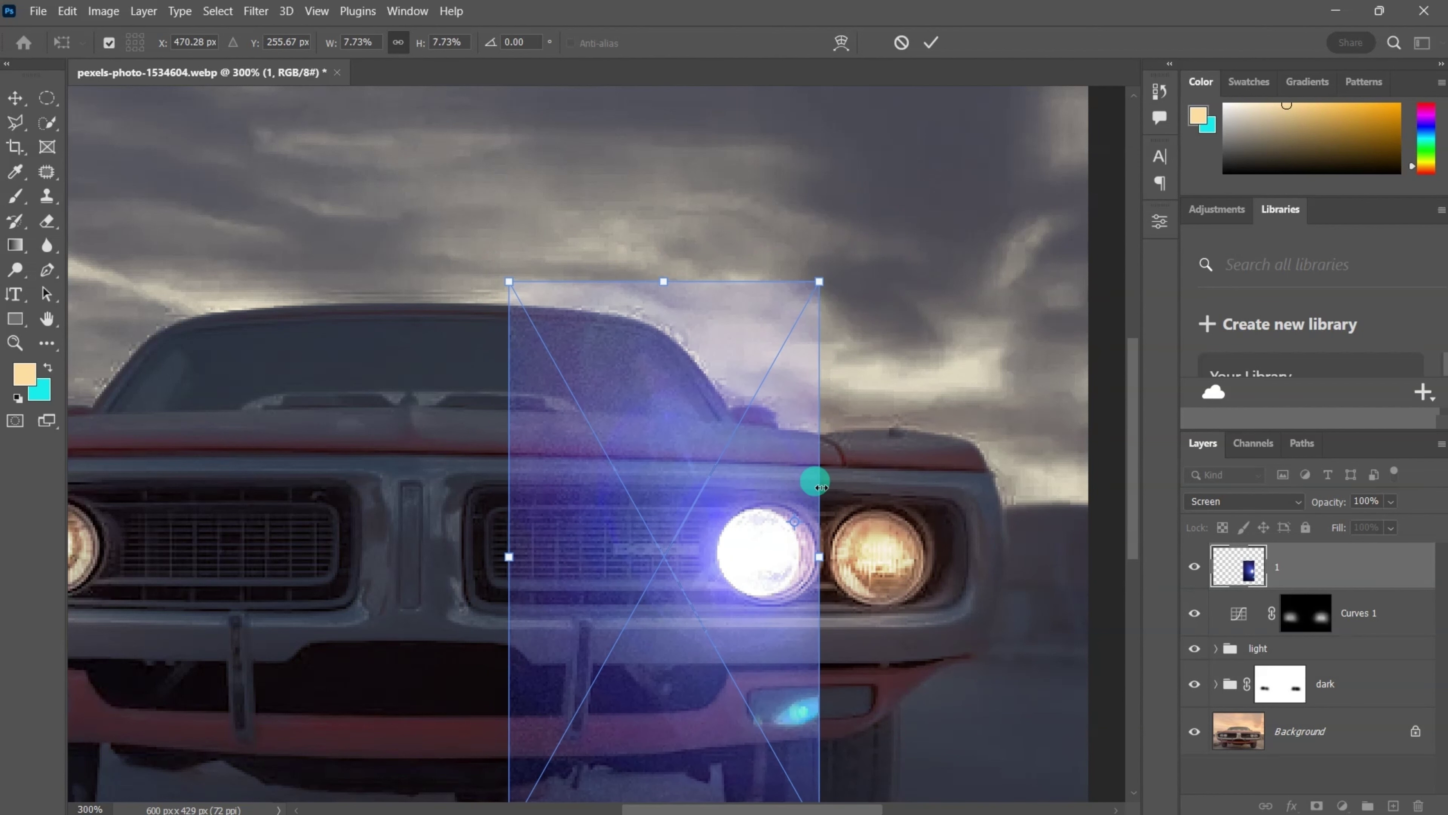
{"action": "left_click_drag", "start_coordinate": [820, 281], "coordinate": [760, 344]}
{"action": "left_click_drag", "start_coordinate": [657, 717], "coordinate": [700, 682]}
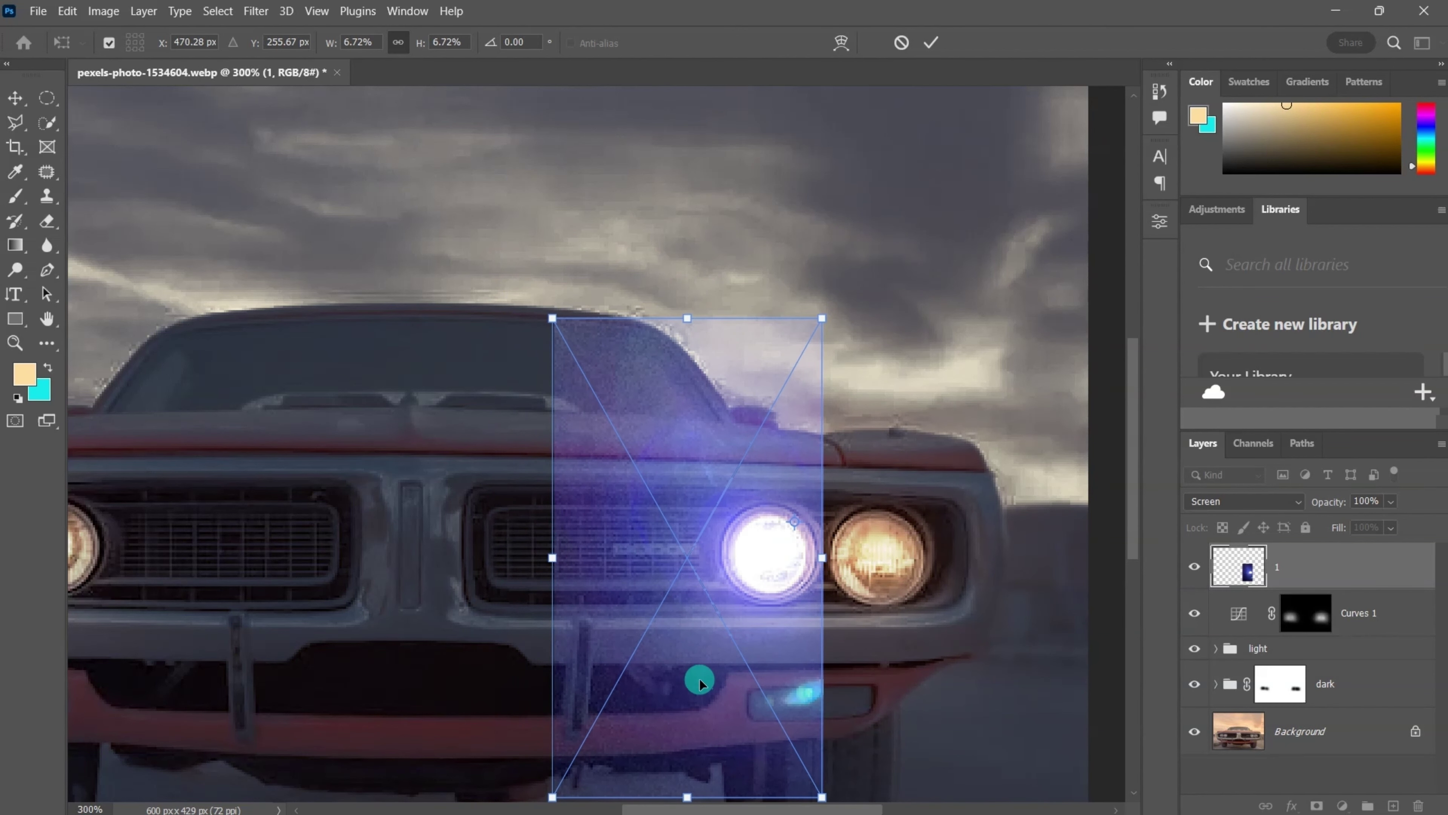
{"action": "left_click_drag", "start_coordinate": [822, 318], "coordinate": [809, 317]}
{"action": "left_click_drag", "start_coordinate": [690, 662], "coordinate": [705, 654]}
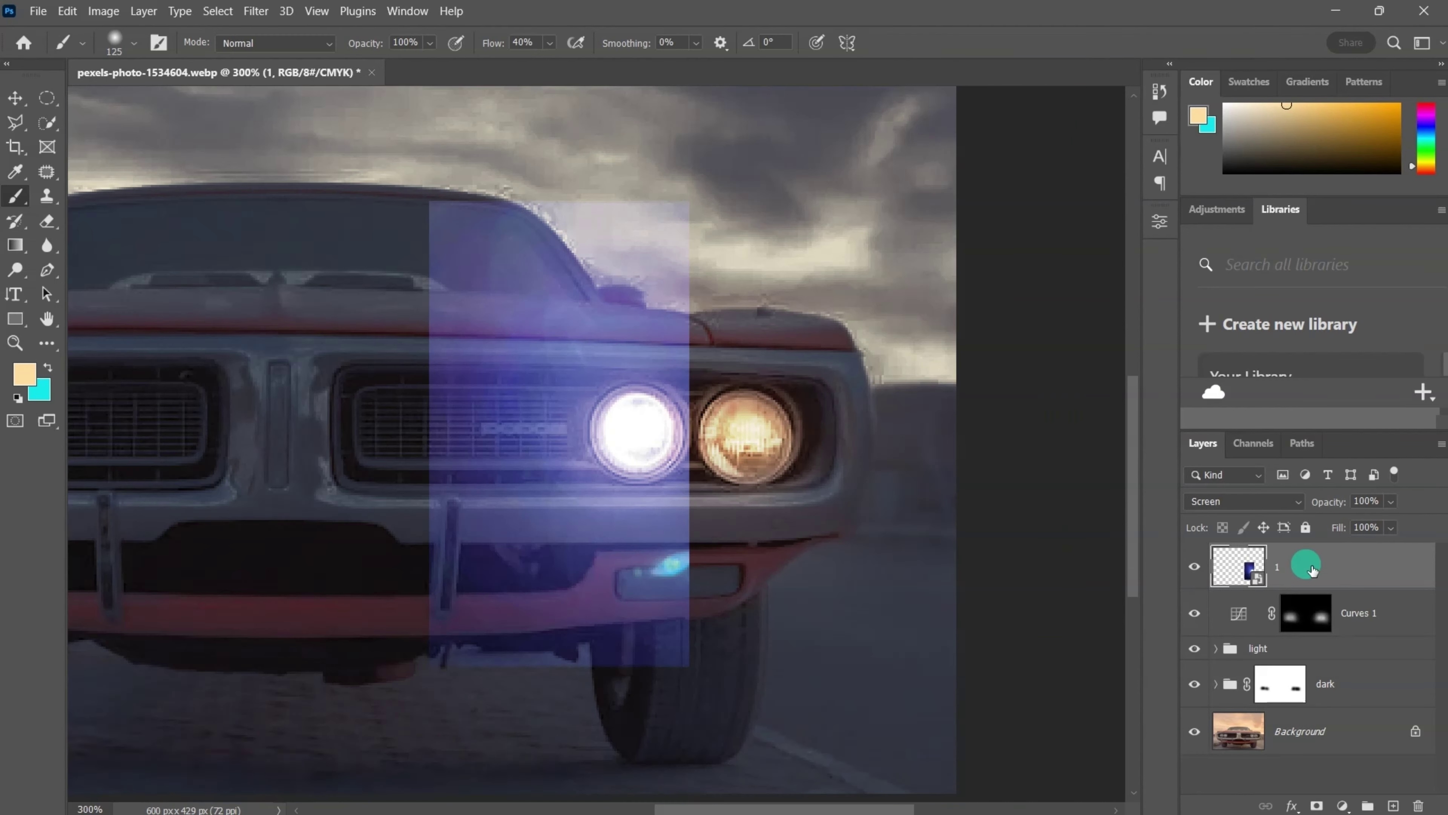
Duplicate layer 1 and flip the copy horizontally.
{"action": "key", "text": "ctrl+j"}
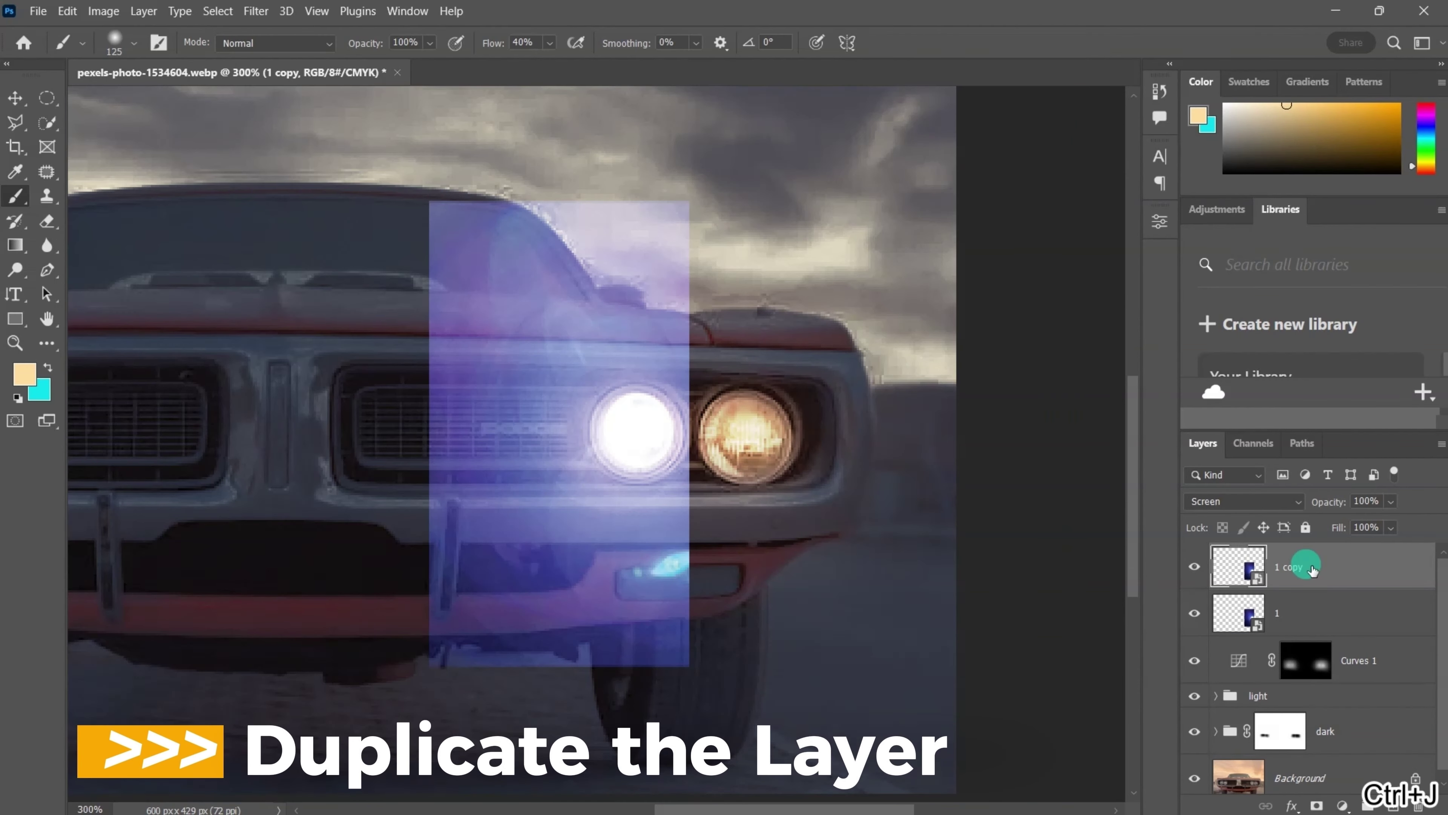
{"action": "key", "text": "ctrl+t"}
{"action": "left_click", "coordinate": [53, 15]}
{"action": "mouse_move", "coordinate": [94, 15]}
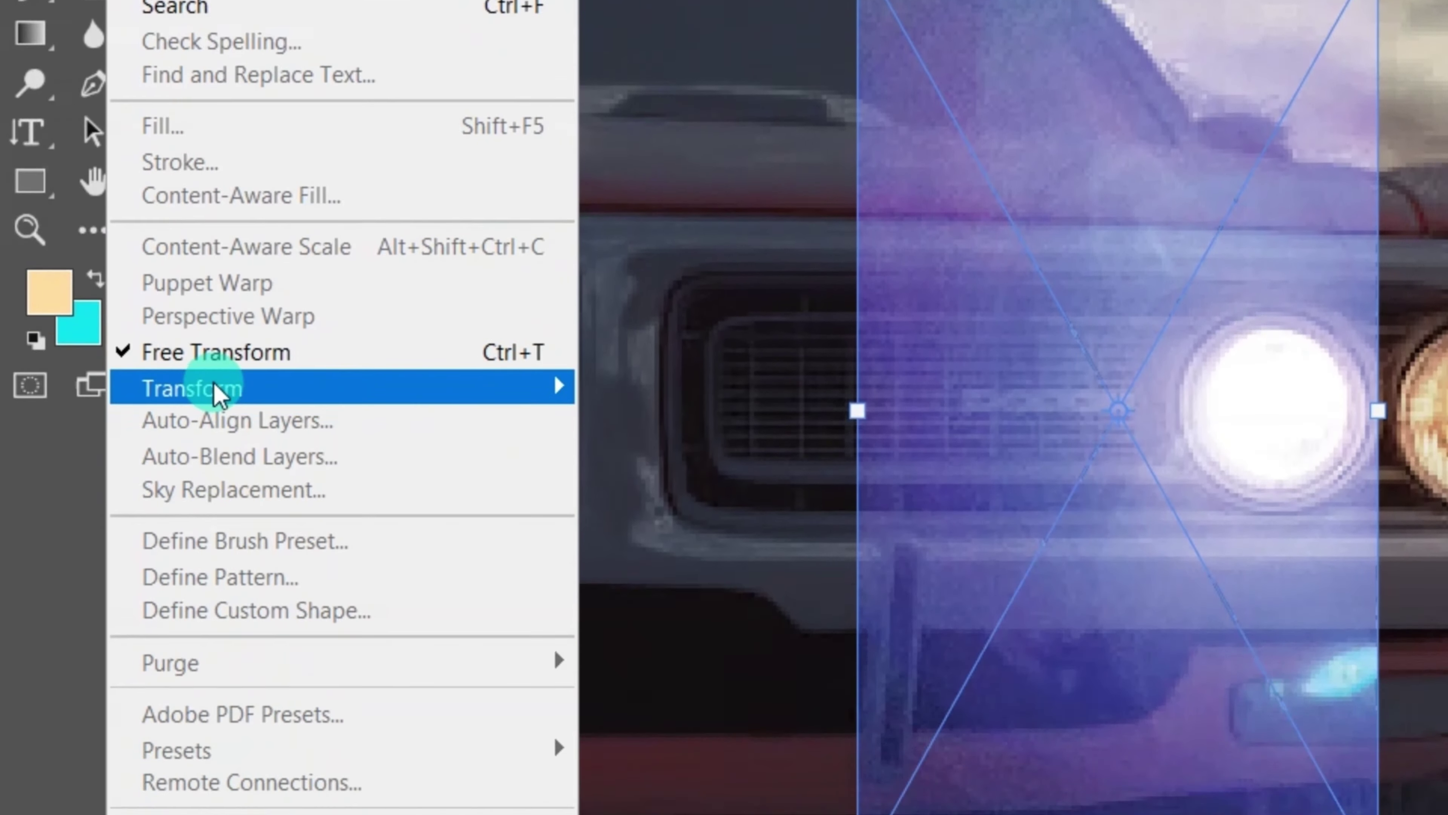
{"action": "mouse_move", "coordinate": [217, 389]}
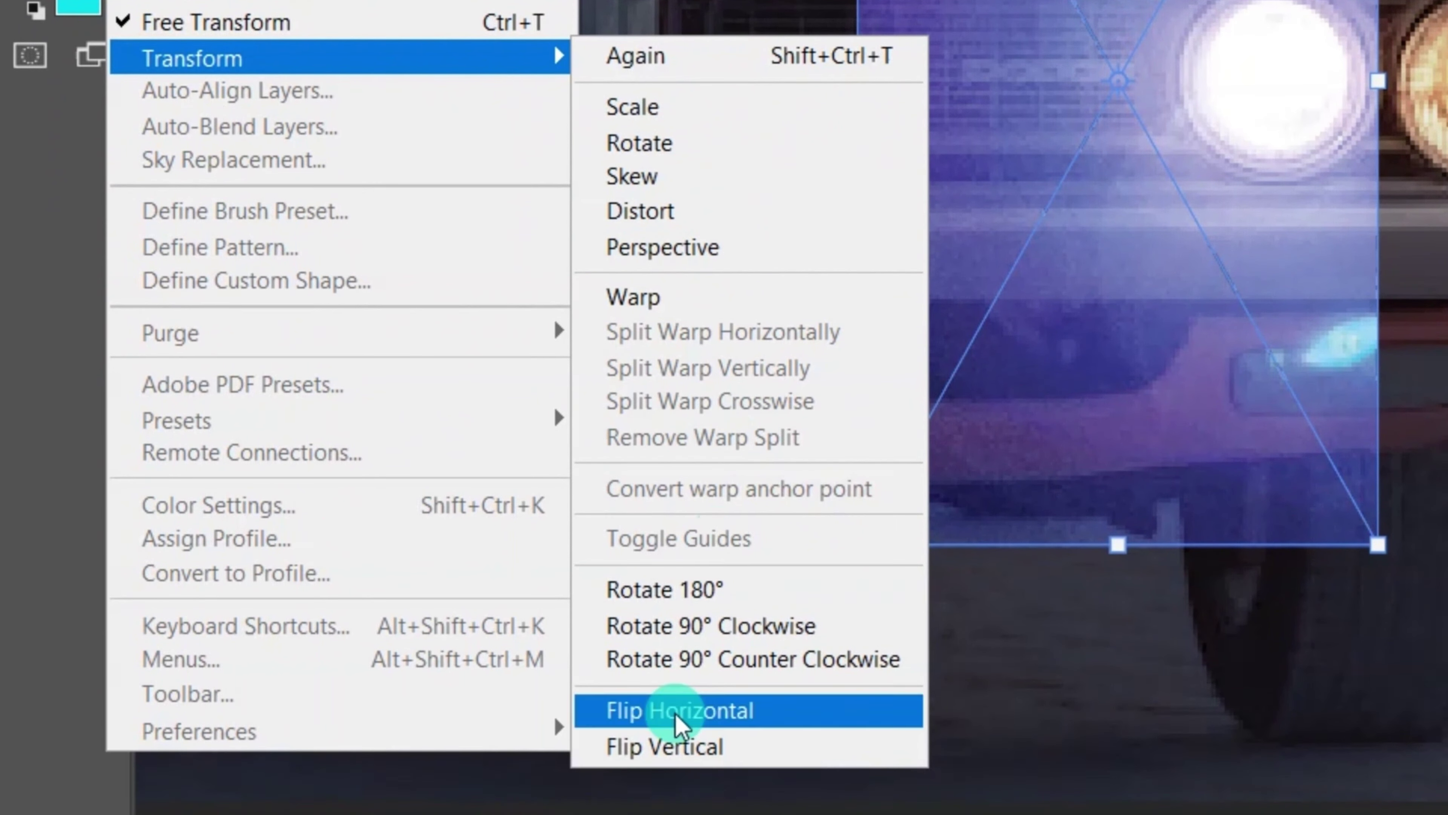
{"action": "left_click", "coordinate": [673, 710]}
Move the flipped flare copy onto the outer right-hand headlight and enlarge it to about 7.52%.
{"action": "left_click_drag", "start_coordinate": [543, 580], "coordinate": [786, 586]}
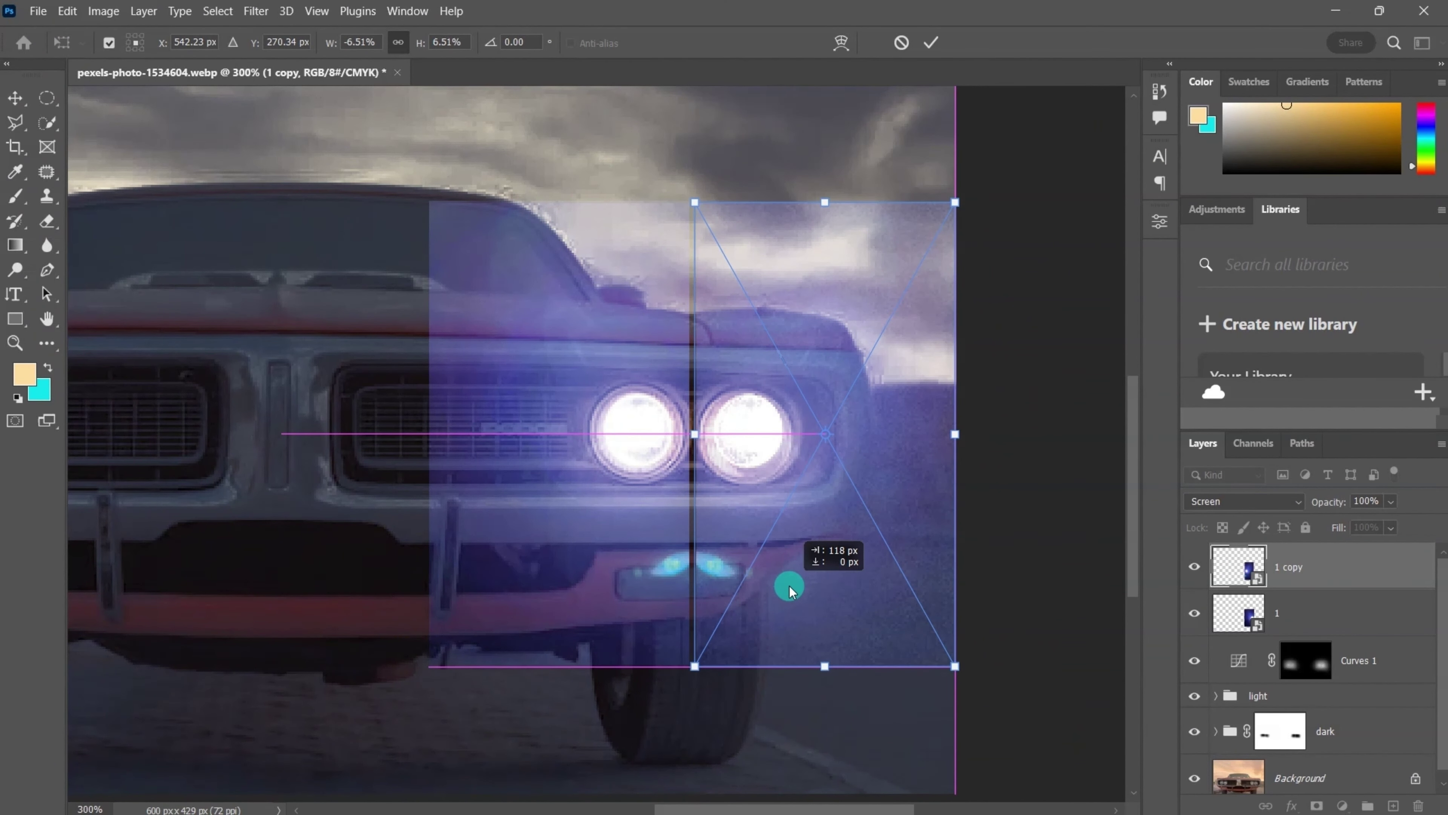
{"action": "key", "text": "Return"}
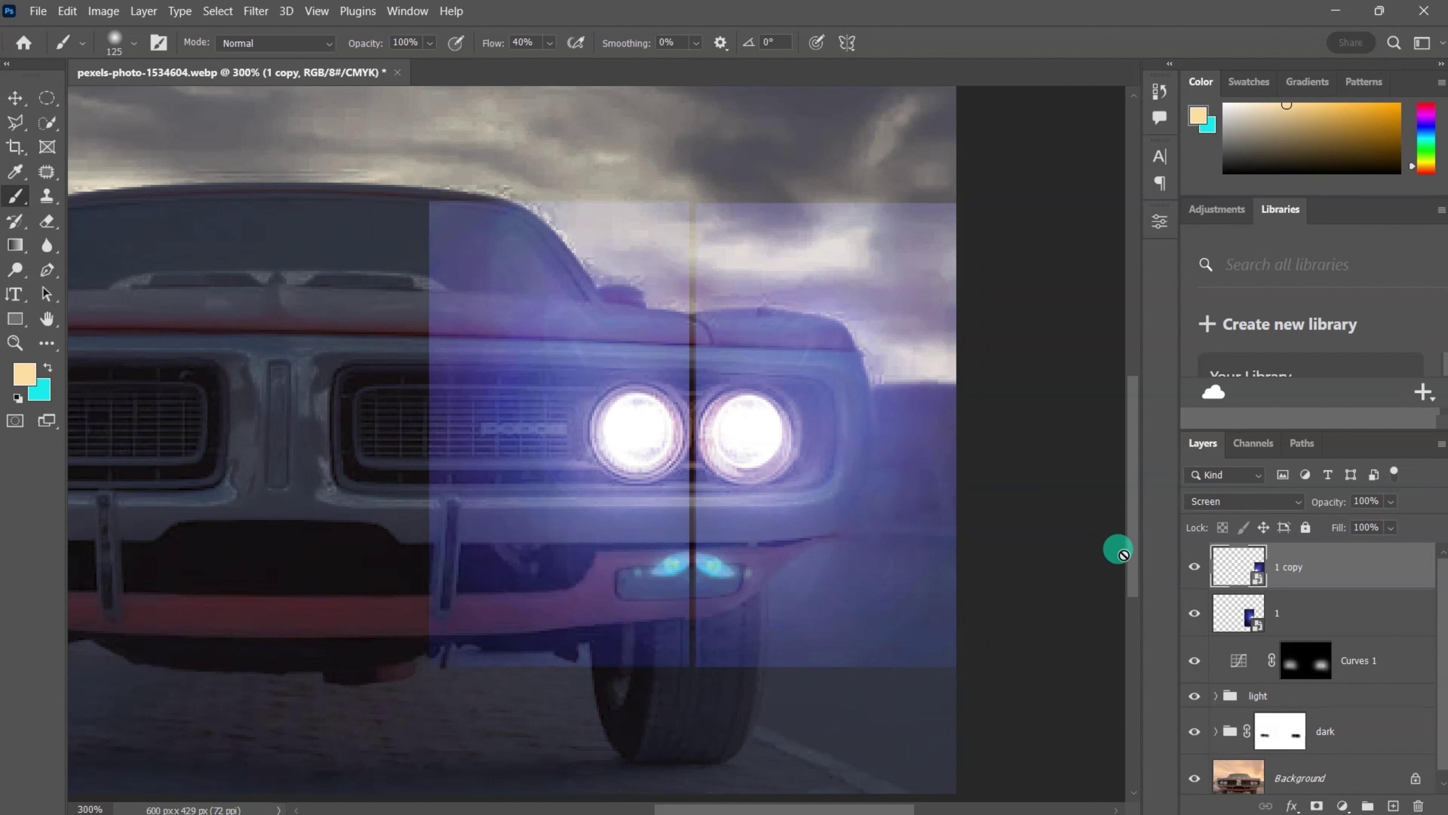
{"action": "key", "text": "ctrl+t"}
{"action": "left_click_drag", "start_coordinate": [961, 200], "coordinate": [995, 118]}
{"action": "left_click_drag", "start_coordinate": [858, 274], "coordinate": [847, 314]}
{"action": "key", "text": "Return"}
Enlarge layer 1 to about 7.21% and realign its glow with the inner right-hand headlight.
{"action": "left_click", "coordinate": [1322, 618]}
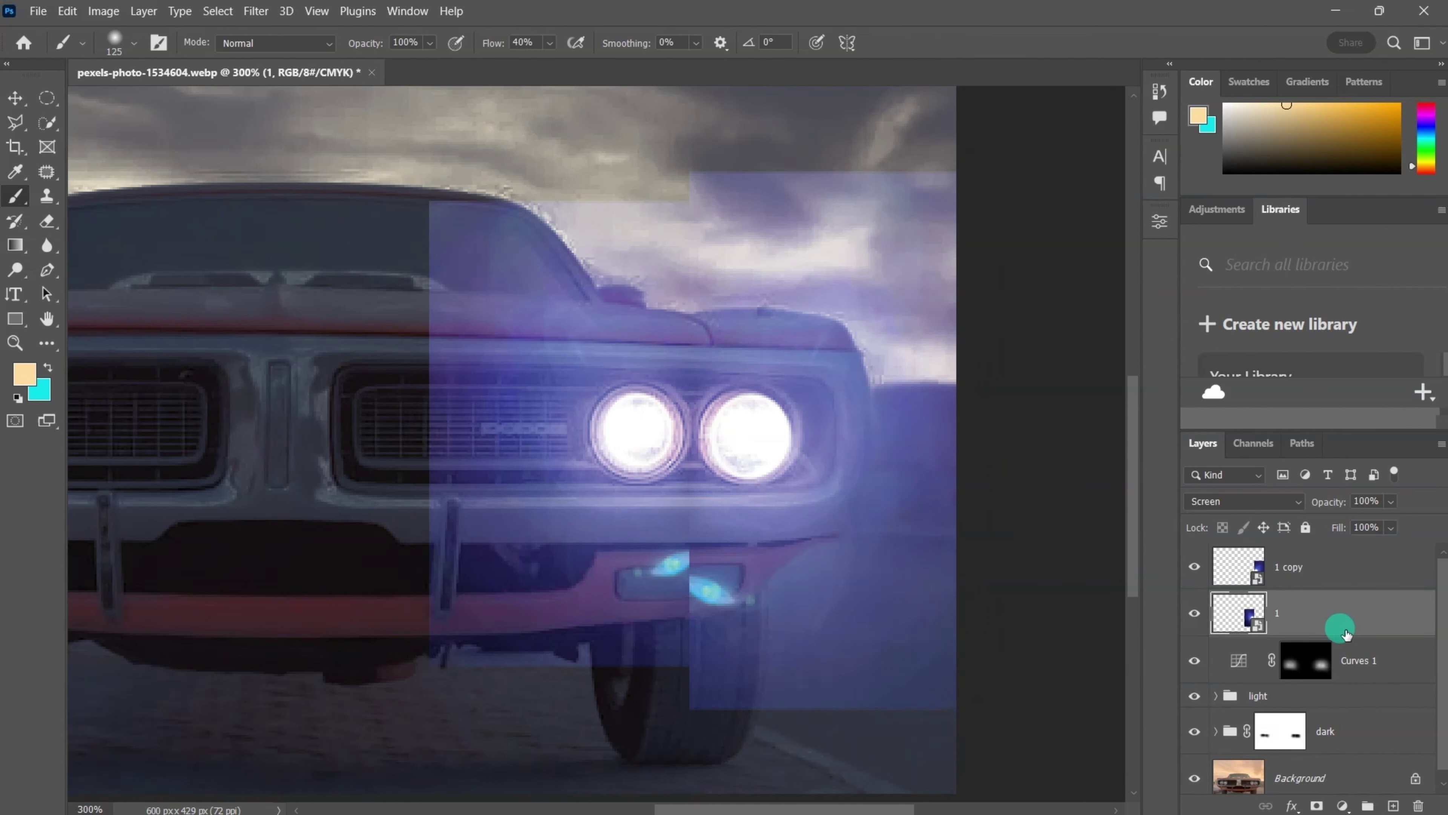
{"action": "key", "text": "ctrl+t"}
{"action": "left_click_drag", "start_coordinate": [633, 465], "coordinate": [636, 461]}
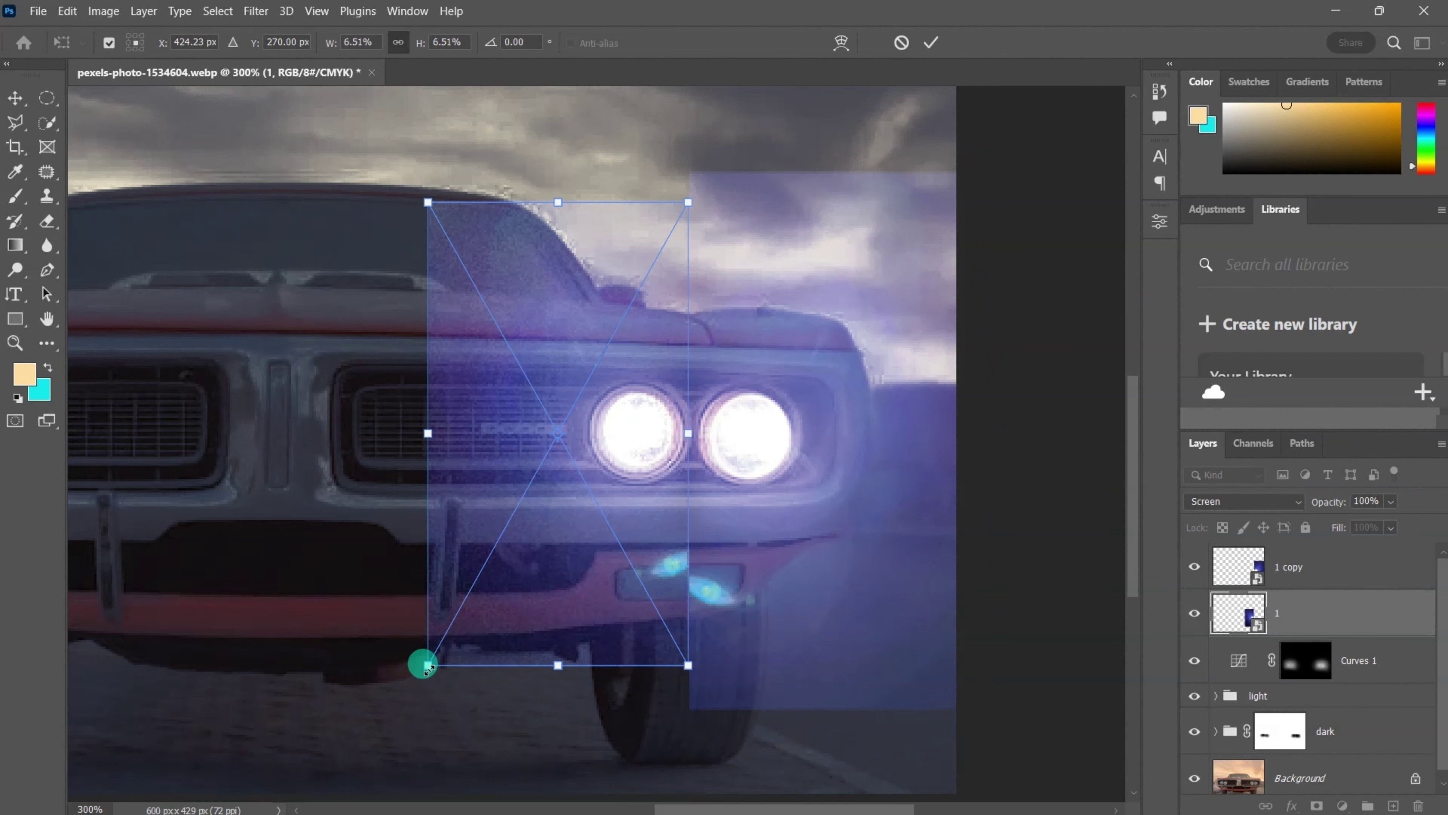
{"action": "left_click_drag", "start_coordinate": [425, 665], "coordinate": [400, 714]}
{"action": "left_click_drag", "start_coordinate": [522, 582], "coordinate": [533, 563]}
Nudge the 1 copy and 1 flares so their bright discs sit centered on the two right-hand headlights.
{"action": "left_click", "coordinate": [1374, 575]}
{"action": "key", "text": "ctrl+t"}
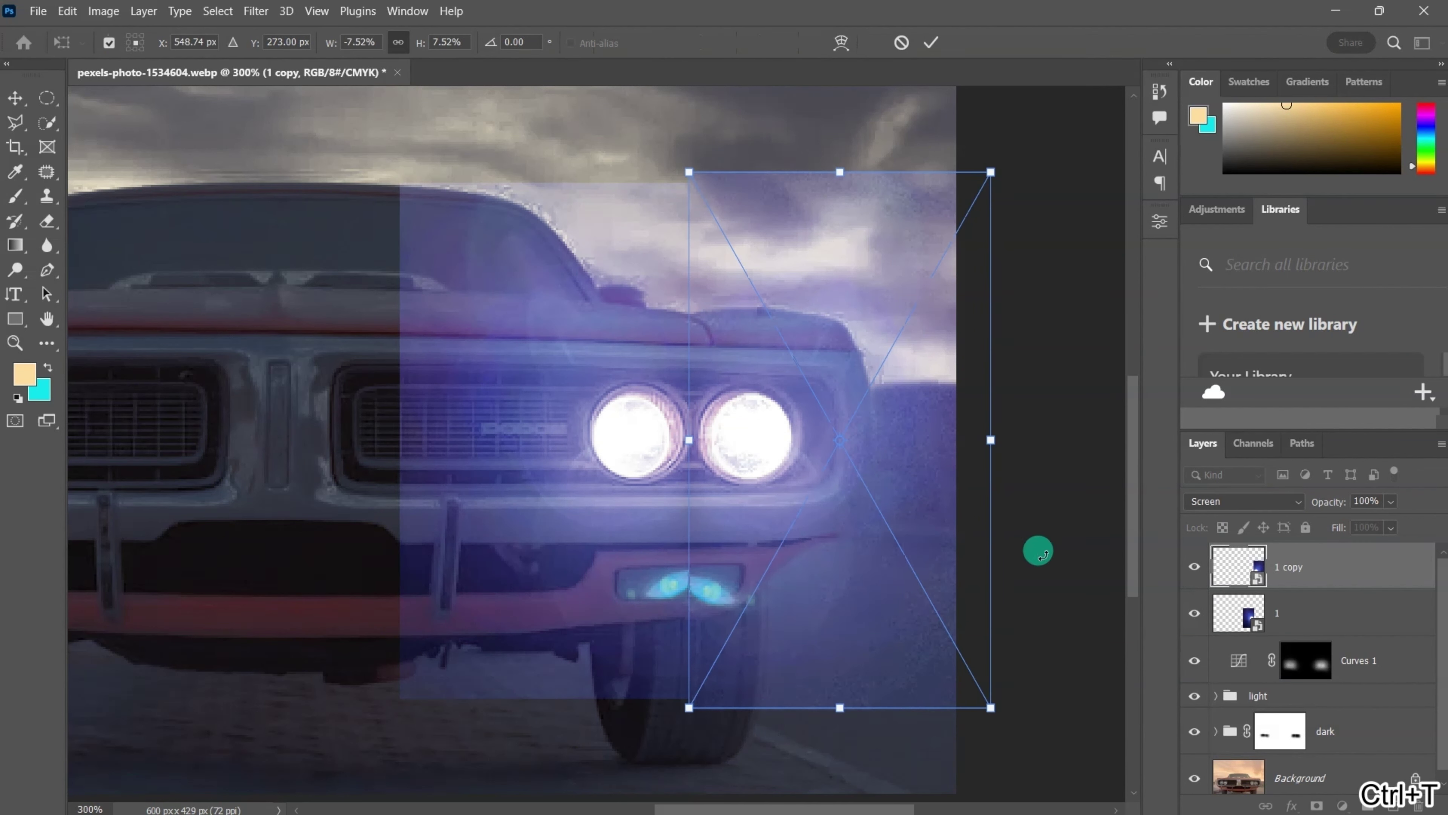
{"action": "left_click_drag", "start_coordinate": [831, 562], "coordinate": [833, 562]}
{"action": "left_click", "coordinate": [1306, 615]}
{"action": "key", "text": "ctrl+t"}
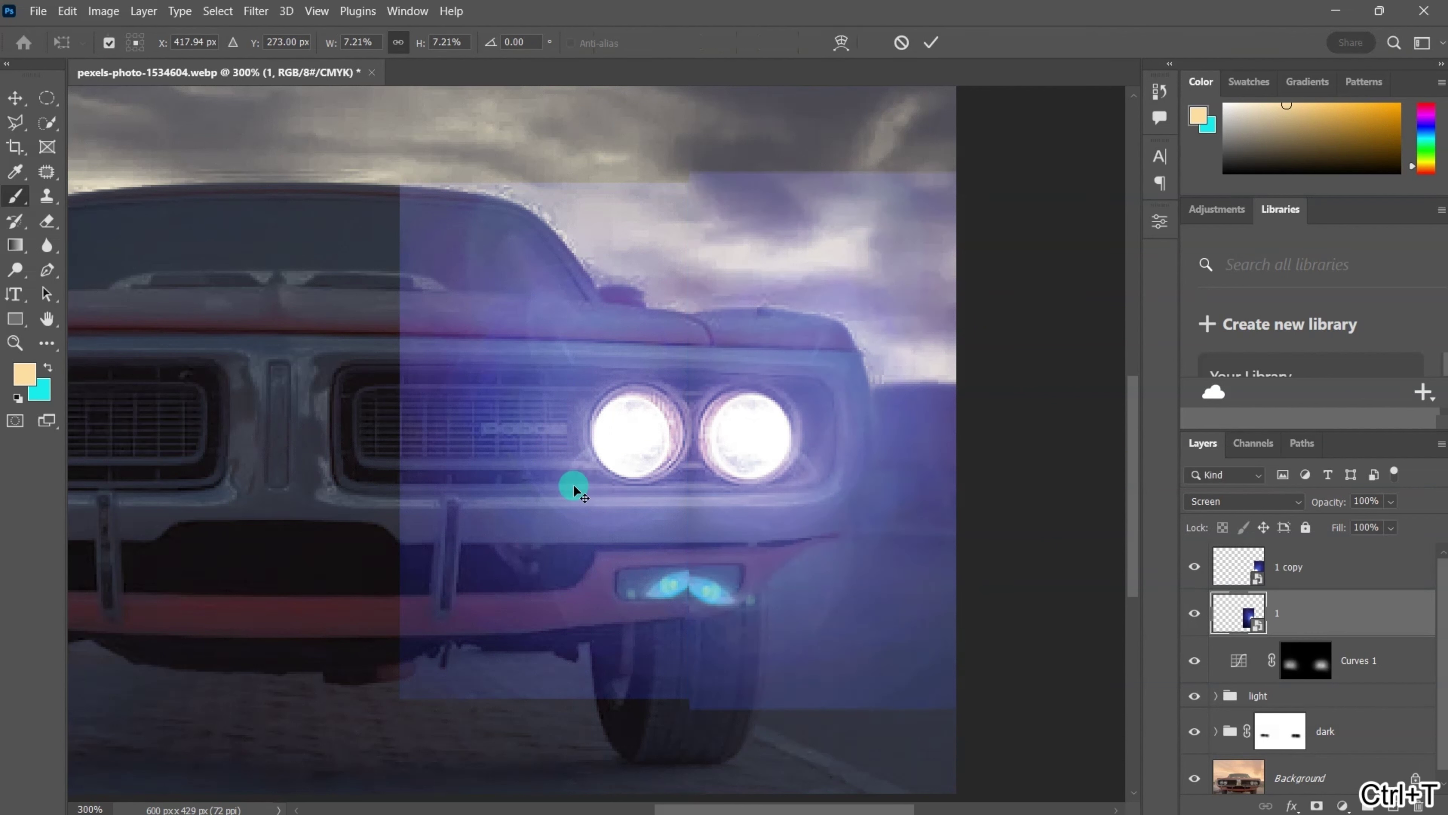
{"action": "left_click_drag", "start_coordinate": [545, 558], "coordinate": [552, 551]}
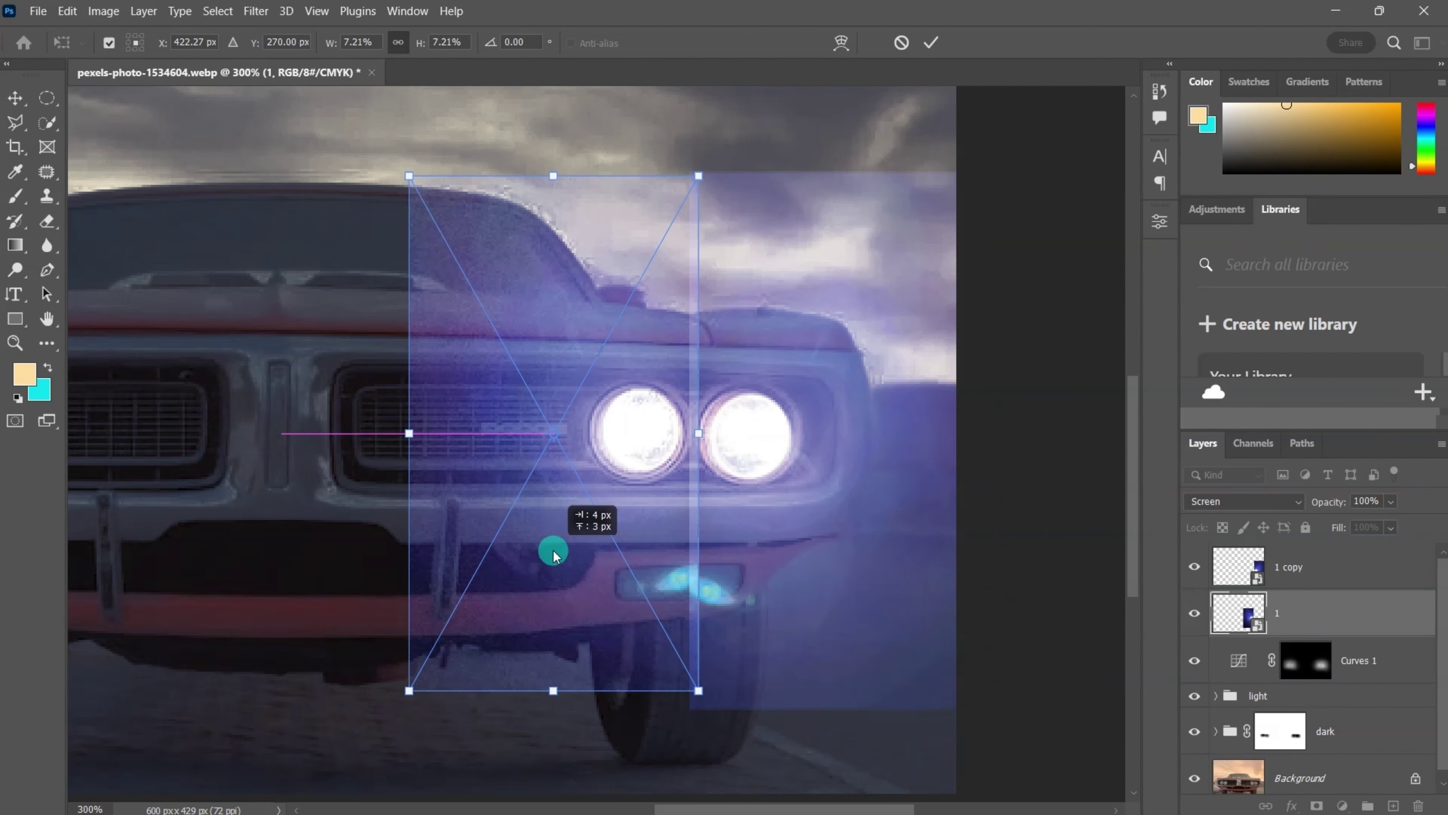
Reduce the 1 copy flare to 7.01% and realign it on the outer right-hand headlight.
{"action": "left_click", "coordinate": [1312, 567]}
{"action": "key", "text": "ctrl+t"}
{"action": "left_click_drag", "start_coordinate": [988, 174], "coordinate": [978, 190]}
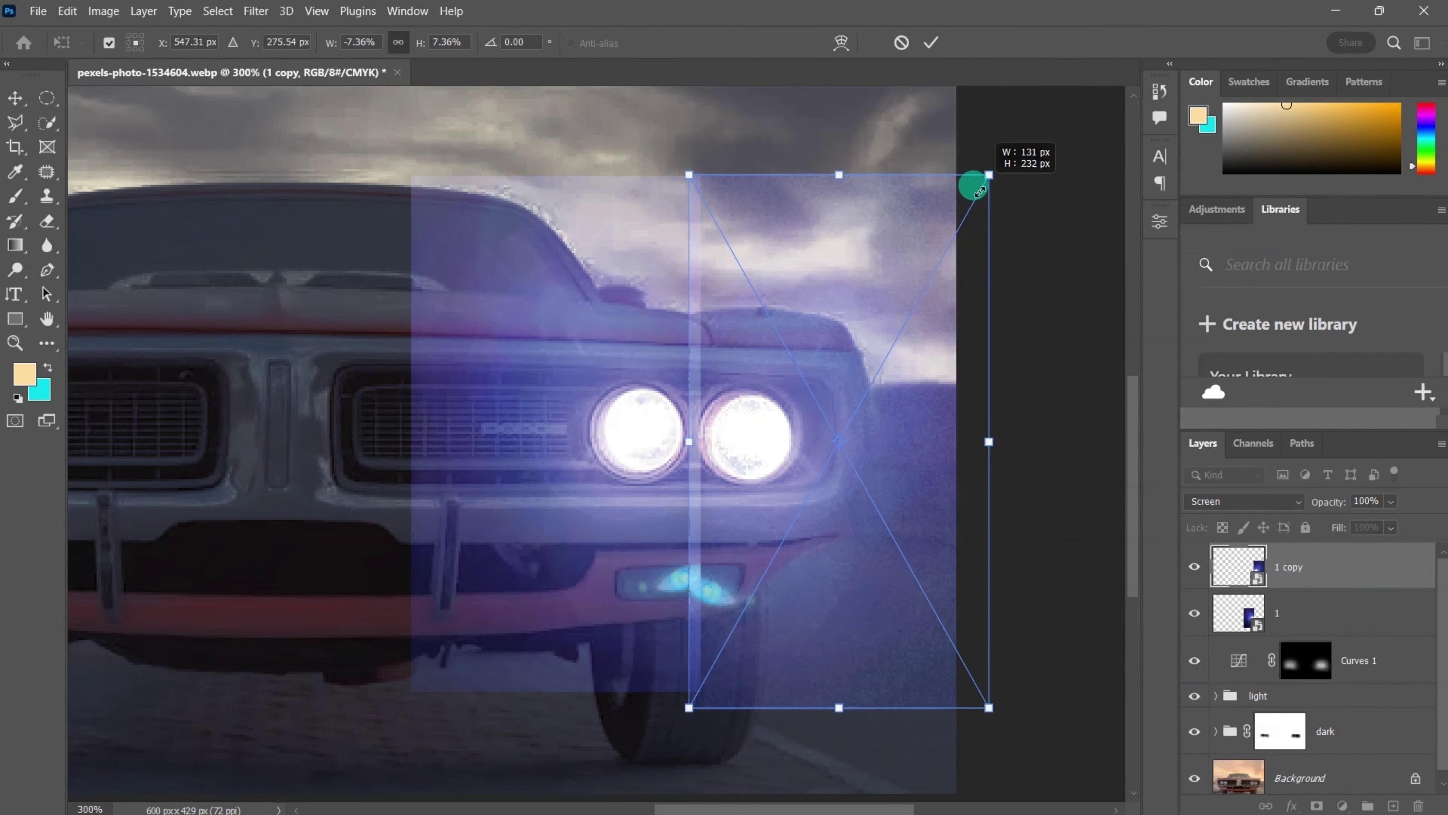
{"action": "left_click_drag", "start_coordinate": [821, 524], "coordinate": [819, 524]}
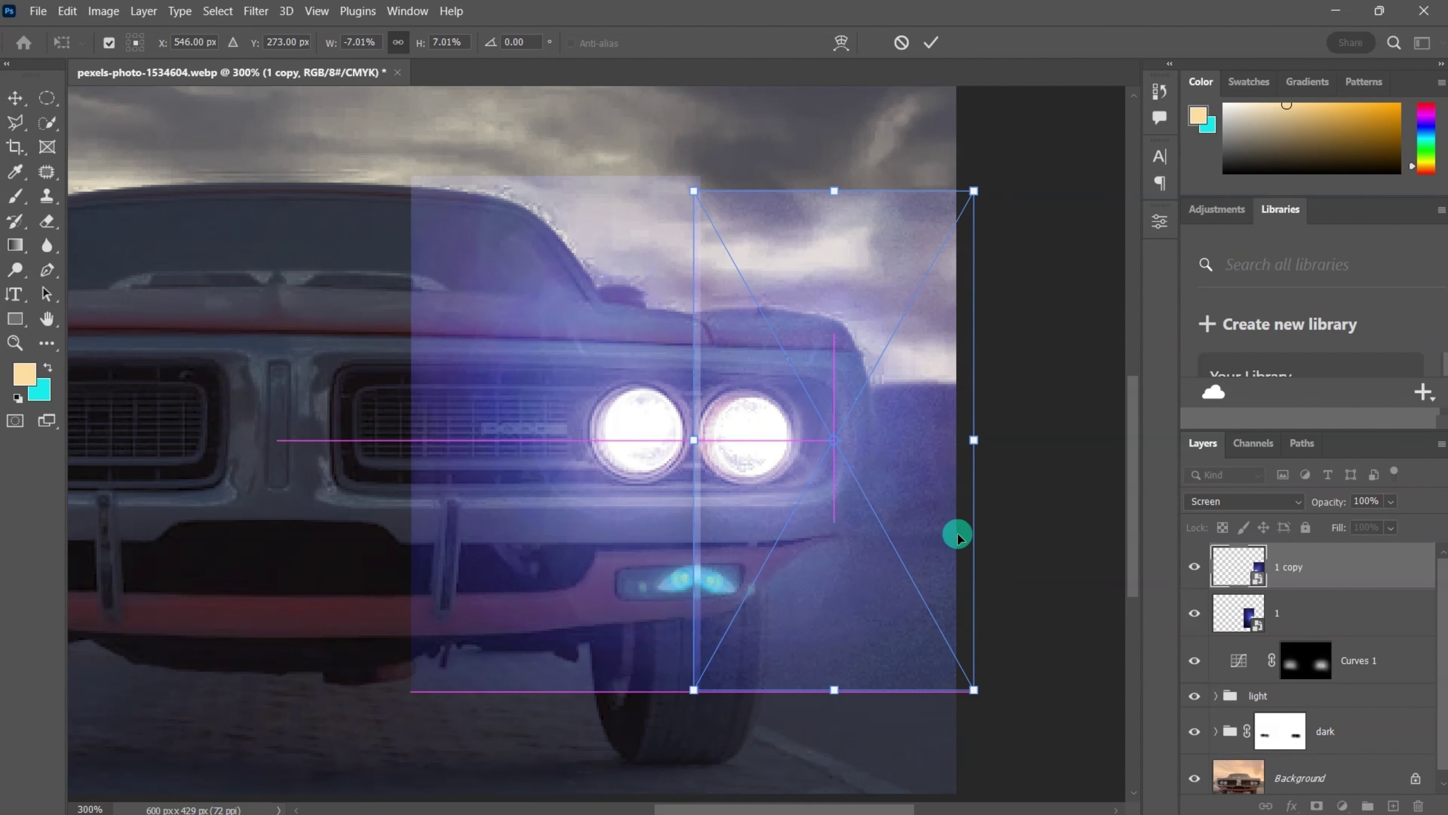
Reduce the layer 1 flare to 7.02%, realign it on the inner right-hand headlight, and return to the Brush tool.
{"action": "left_click", "coordinate": [1309, 609]}
{"action": "key", "text": "ctrl+t"}
{"action": "left_click_drag", "start_coordinate": [700, 176], "coordinate": [692, 190]}
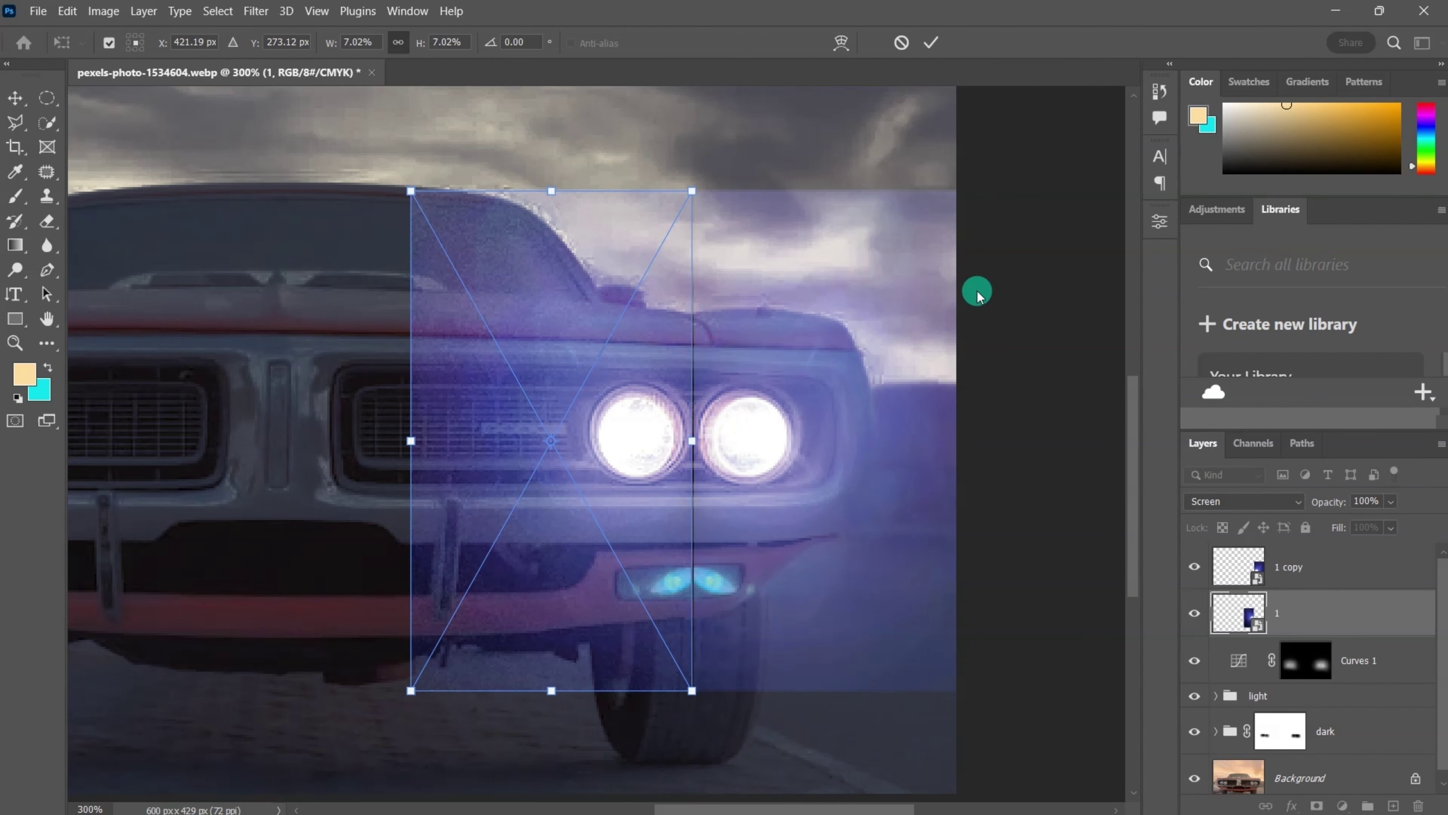
{"action": "left_click_drag", "start_coordinate": [635, 535], "coordinate": [633, 531]}
{"action": "key", "text": "Return"}
{"action": "key", "text": "b"}
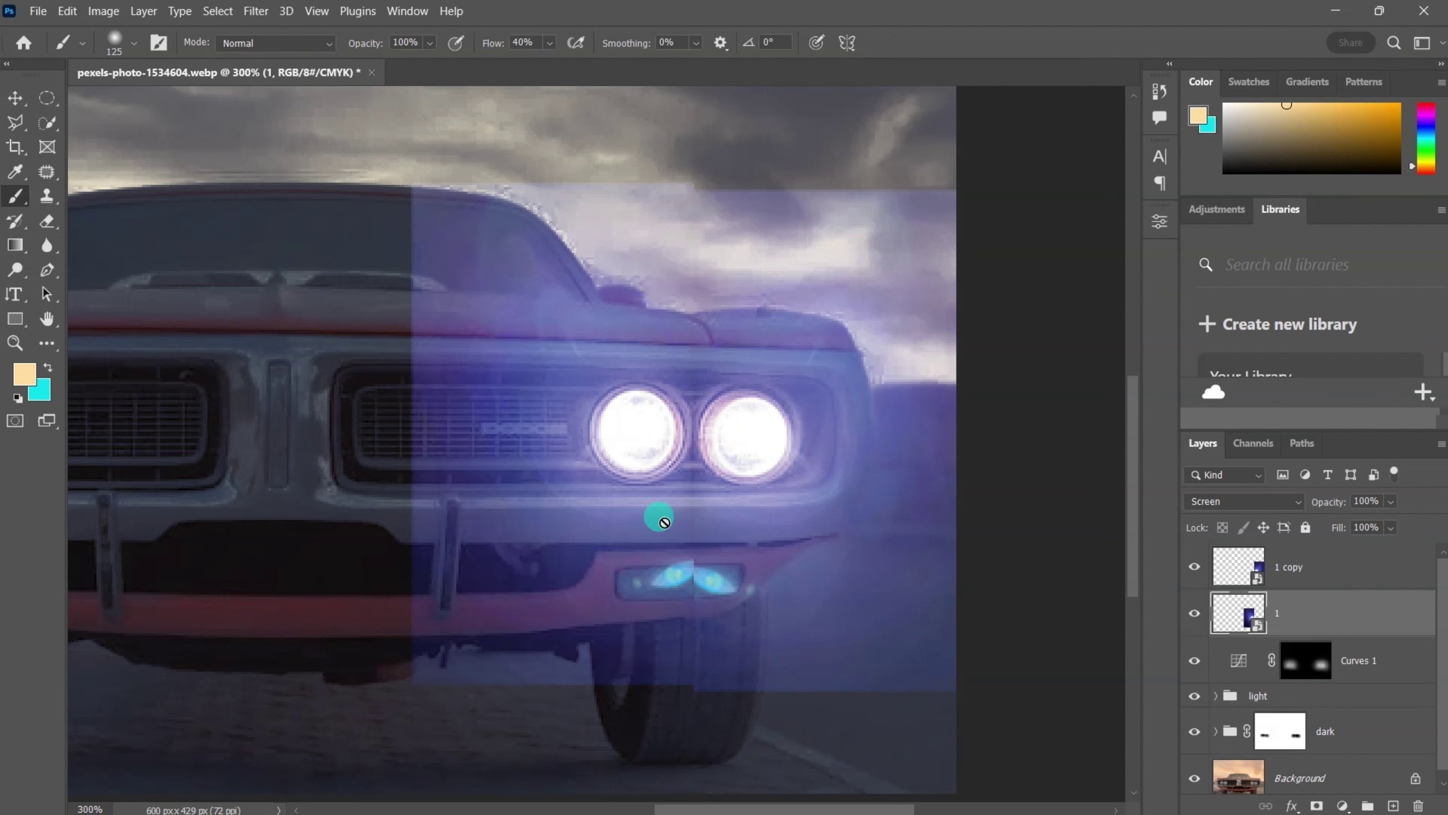
Duplicate layers 1 and 1 copy together and move the duplicates over the left-hand headlight pair.
{"action": "left_click", "coordinate": [1312, 567], "text": "shift"}
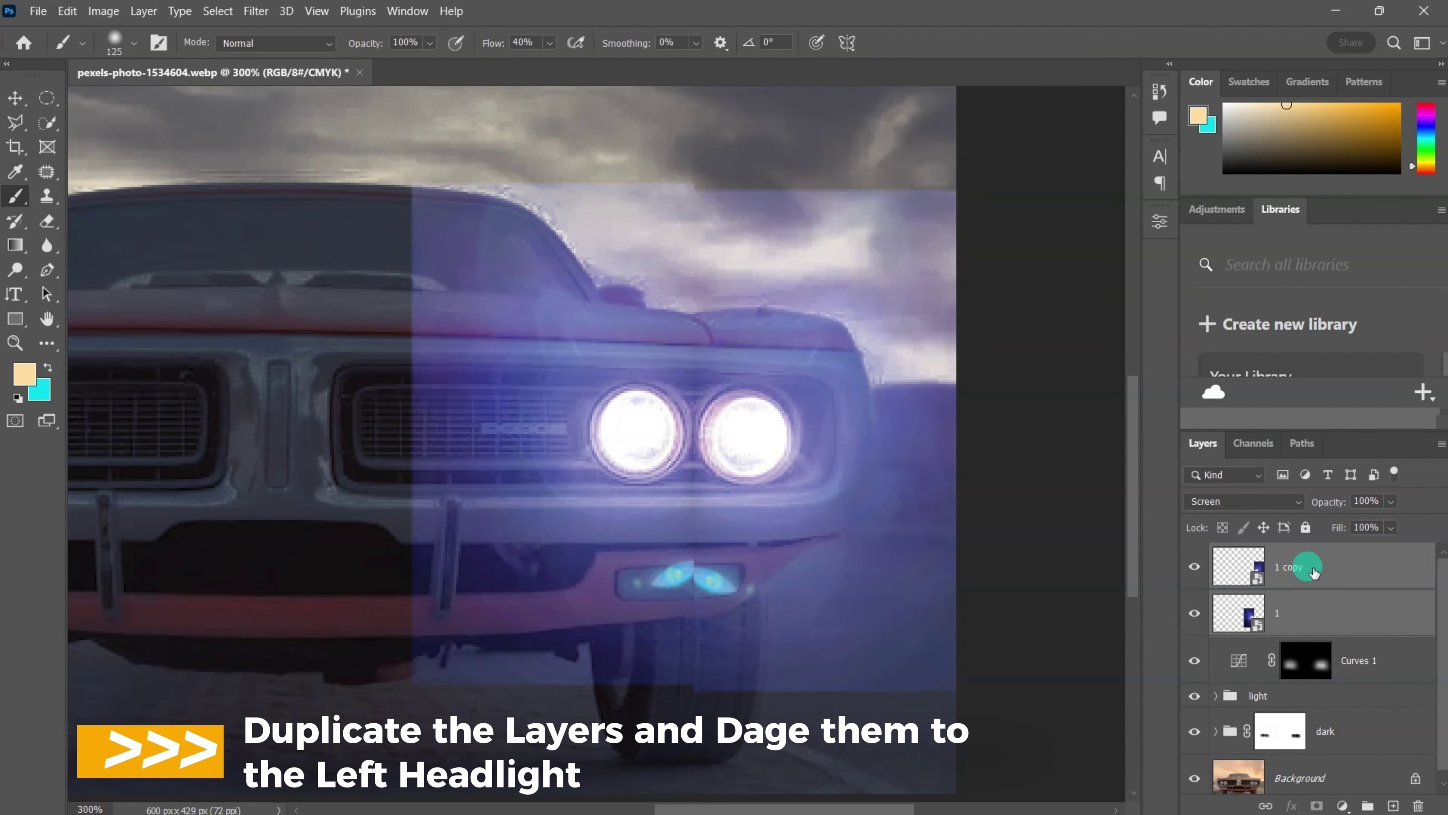
{"action": "key", "text": "ctrl+j"}
{"action": "key", "text": "ctrl+0"}
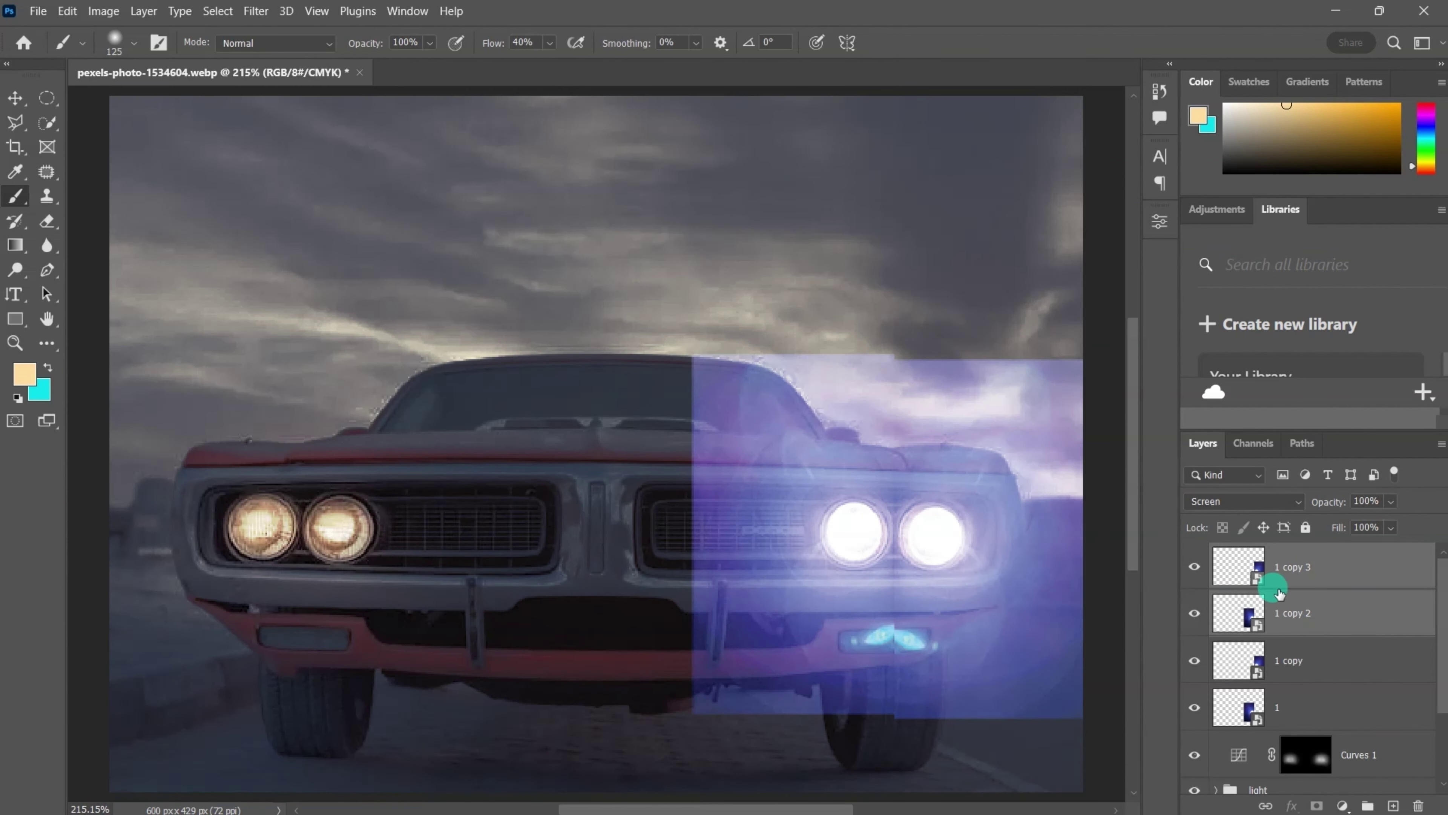
{"action": "key", "text": "v"}
{"action": "left_click_drag", "start_coordinate": [896, 595], "coordinate": [292, 587]}
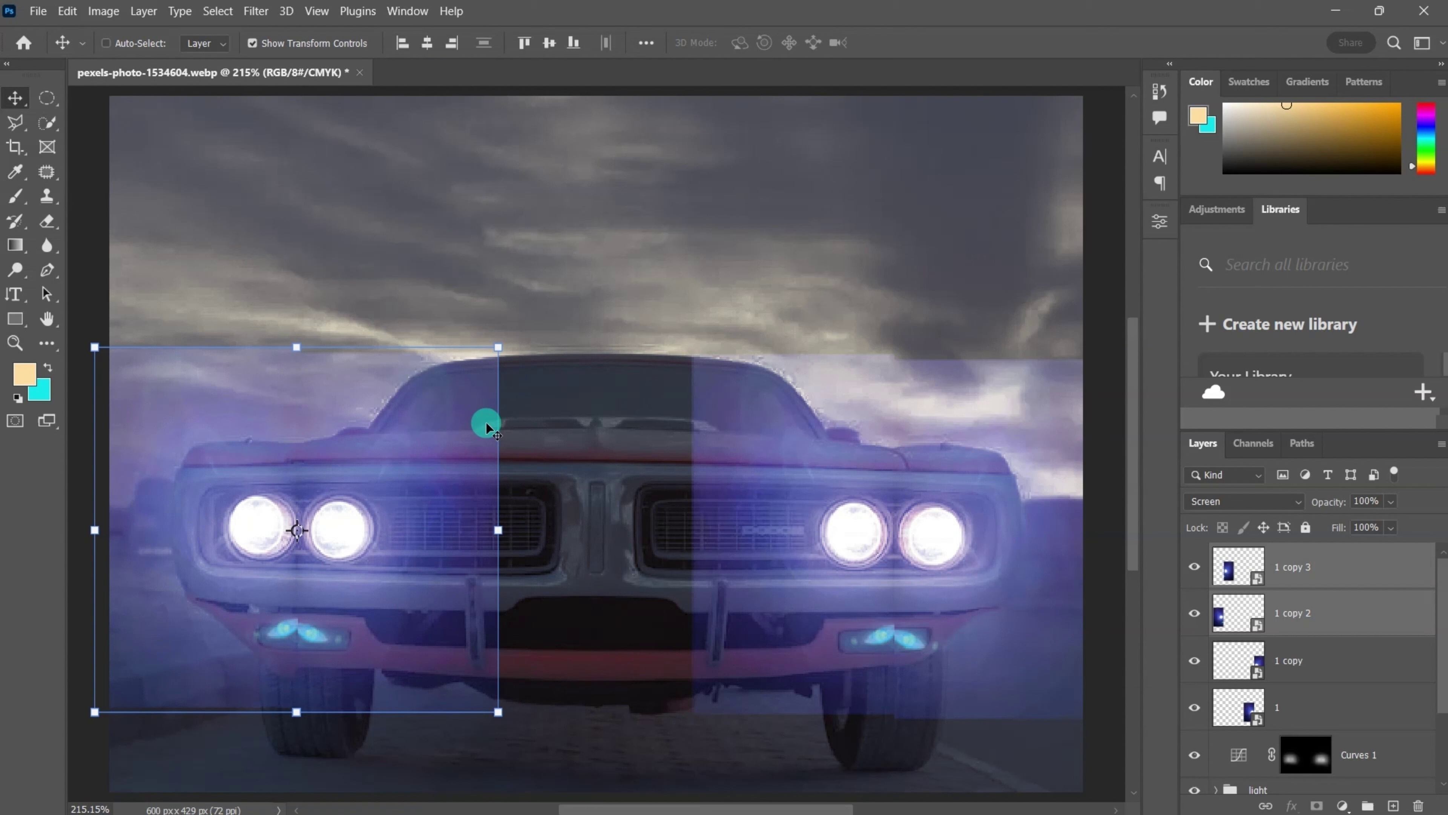
{"action": "left_click_drag", "start_coordinate": [265, 532], "coordinate": [267, 539]}
Fine-tune the positions of 1 copy 2 and 1 copy 3 individually on the left-hand headlights.
{"action": "left_click", "coordinate": [1360, 610]}
{"action": "left_click_drag", "start_coordinate": [369, 551], "coordinate": [372, 546]}
{"action": "left_click", "coordinate": [1352, 569]}
{"action": "left_click_drag", "start_coordinate": [379, 614], "coordinate": [381, 608]}
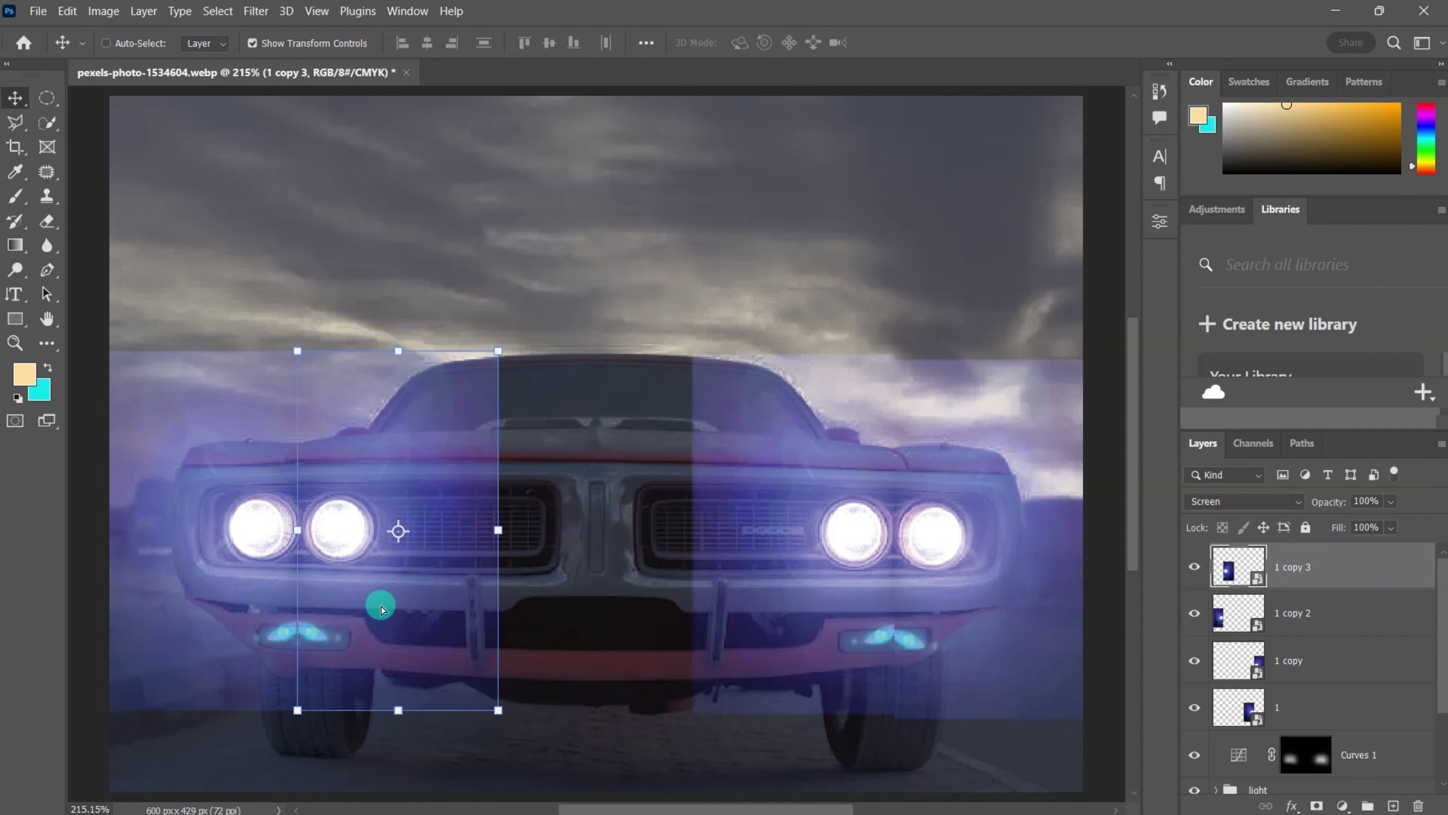
Scale 1 copy 2 to 6.93% and align it with the outer left-hand headlight.
{"action": "left_click", "coordinate": [1335, 602]}
{"action": "left_click_drag", "start_coordinate": [296, 351], "coordinate": [294, 357]}
{"action": "mouse_move", "coordinate": [248, 510]}
{"action": "left_mouse_down"}
{"action": "mouse_move", "coordinate": [264, 510]}
{"action": "mouse_move", "coordinate": [252, 515]}
{"action": "left_mouse_up"}
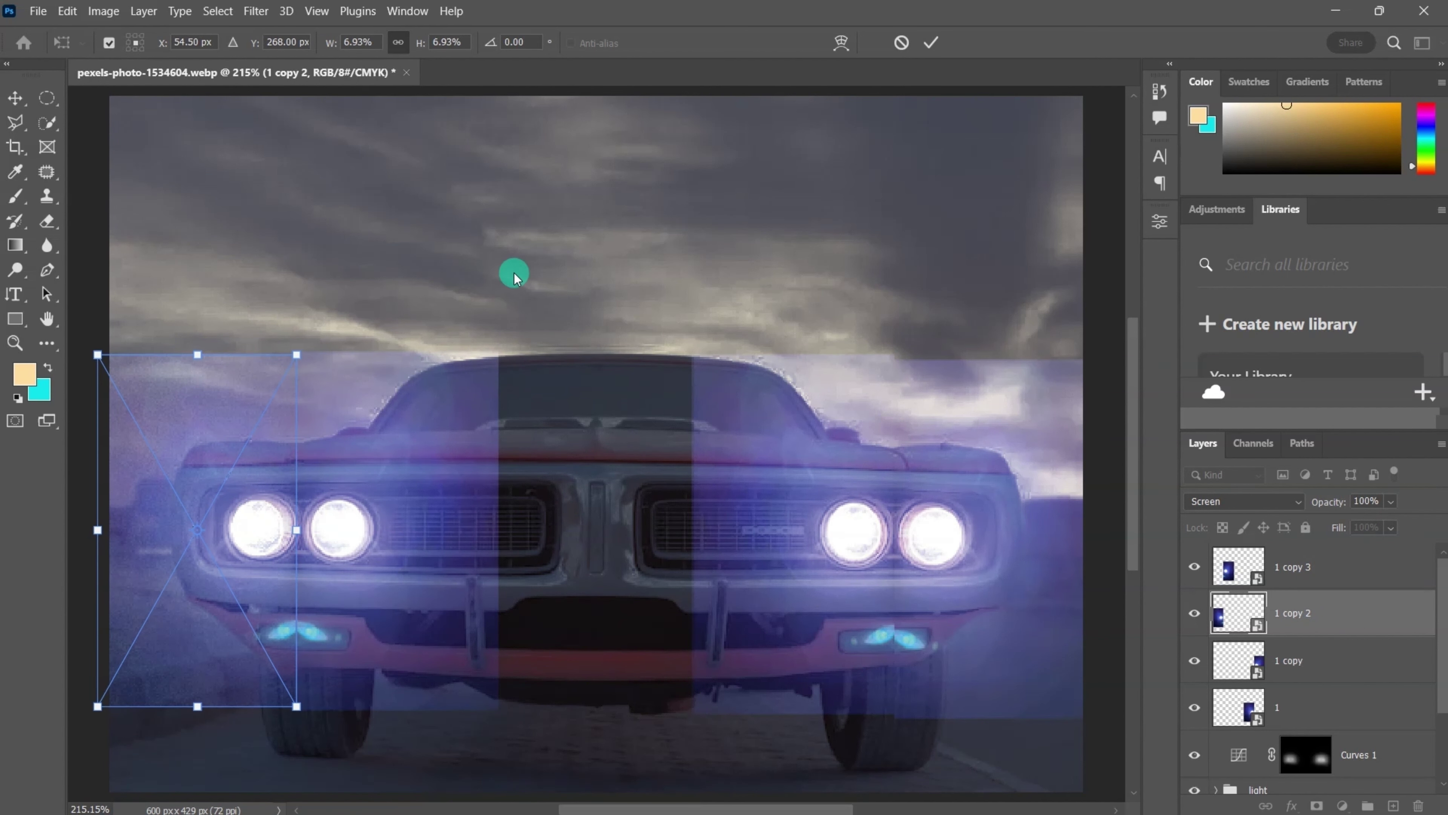
{"action": "key", "text": "Return"}
{"action": "left_click", "coordinate": [1297, 569]}
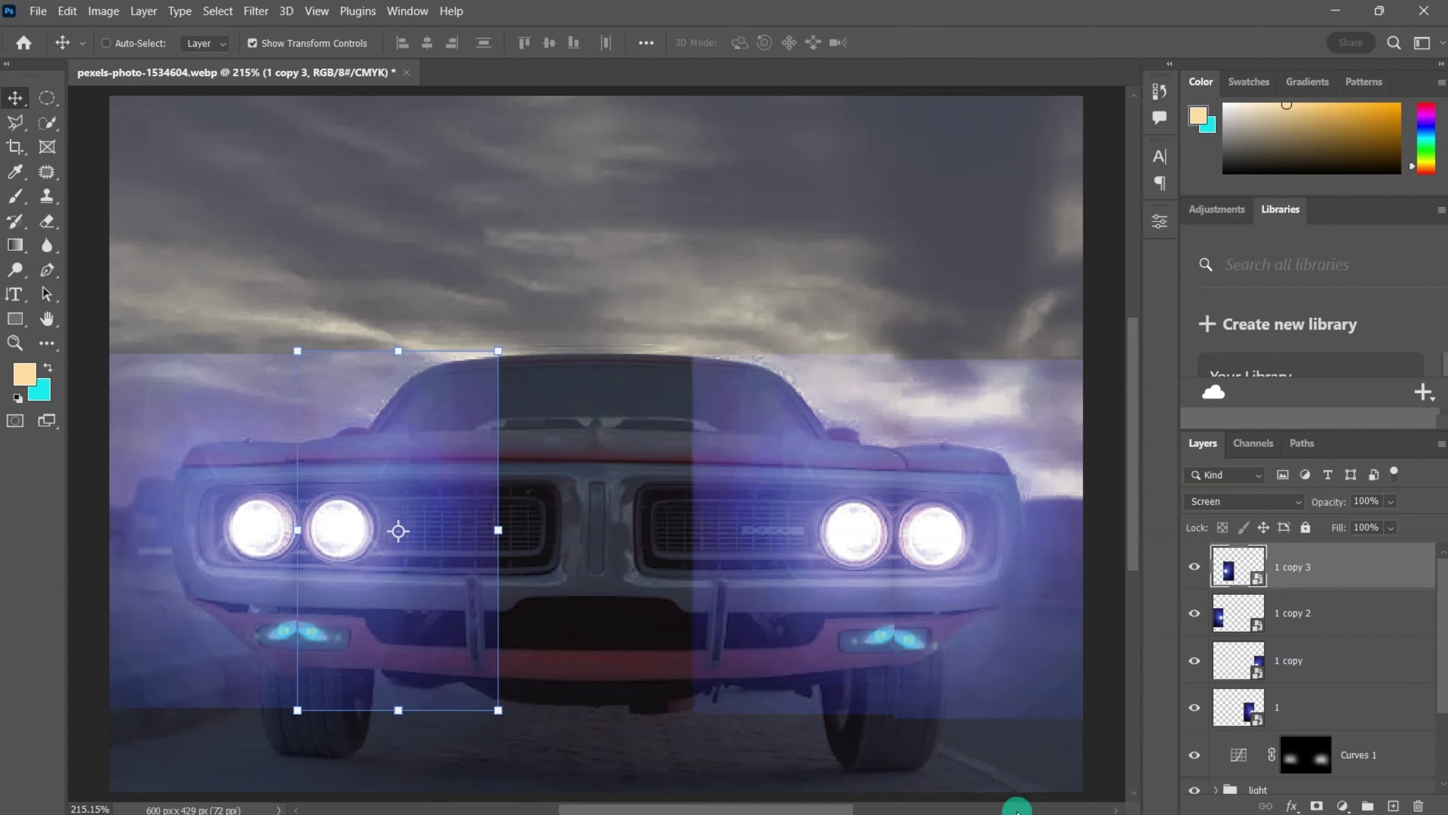
Group the four flare layers and set the group's opacity to 50%.
{"action": "left_click", "coordinate": [1296, 710]}
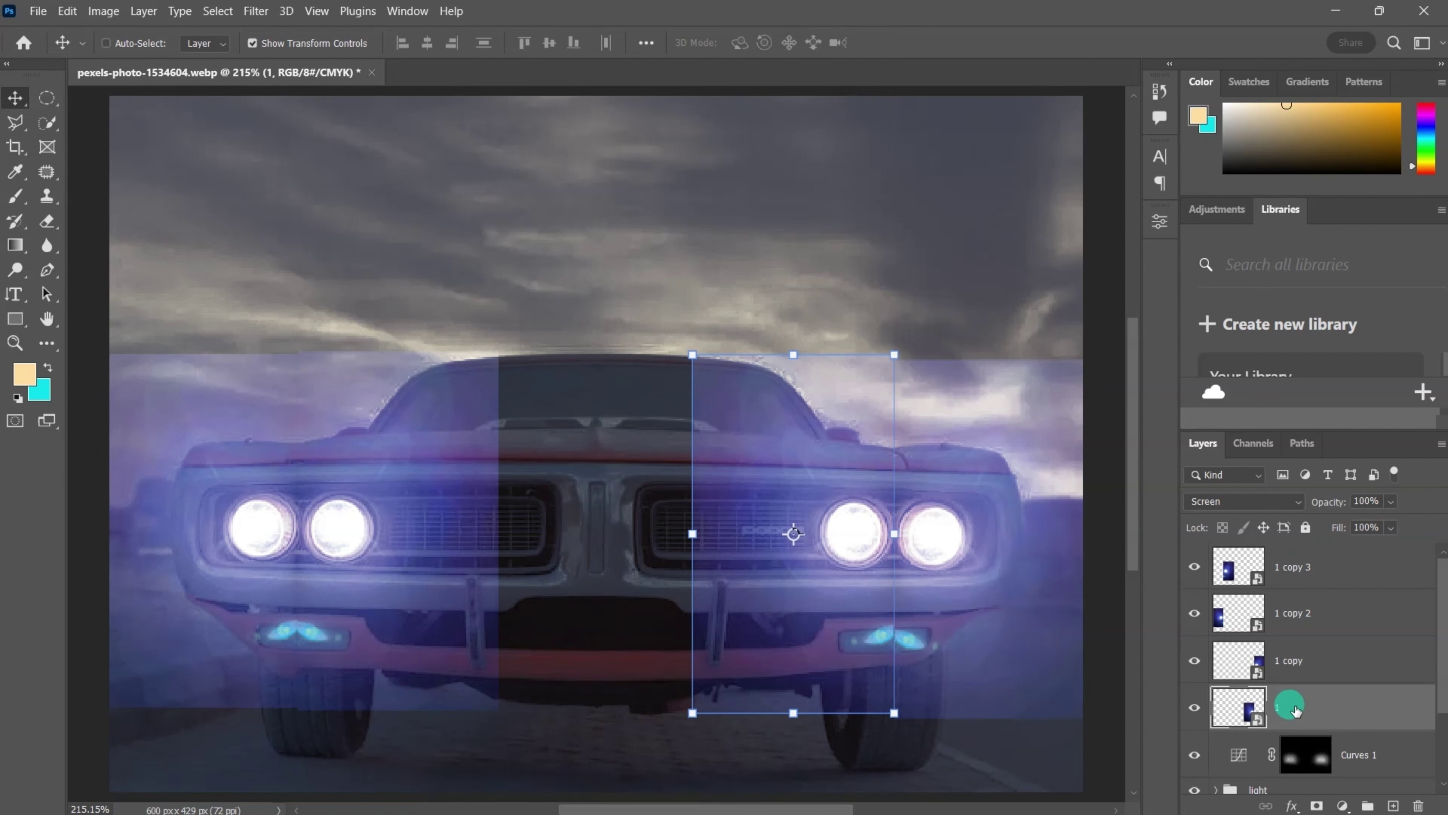
{"action": "left_click", "coordinate": [1304, 570], "text": "shift"}
{"action": "key", "text": "ctrl+g"}
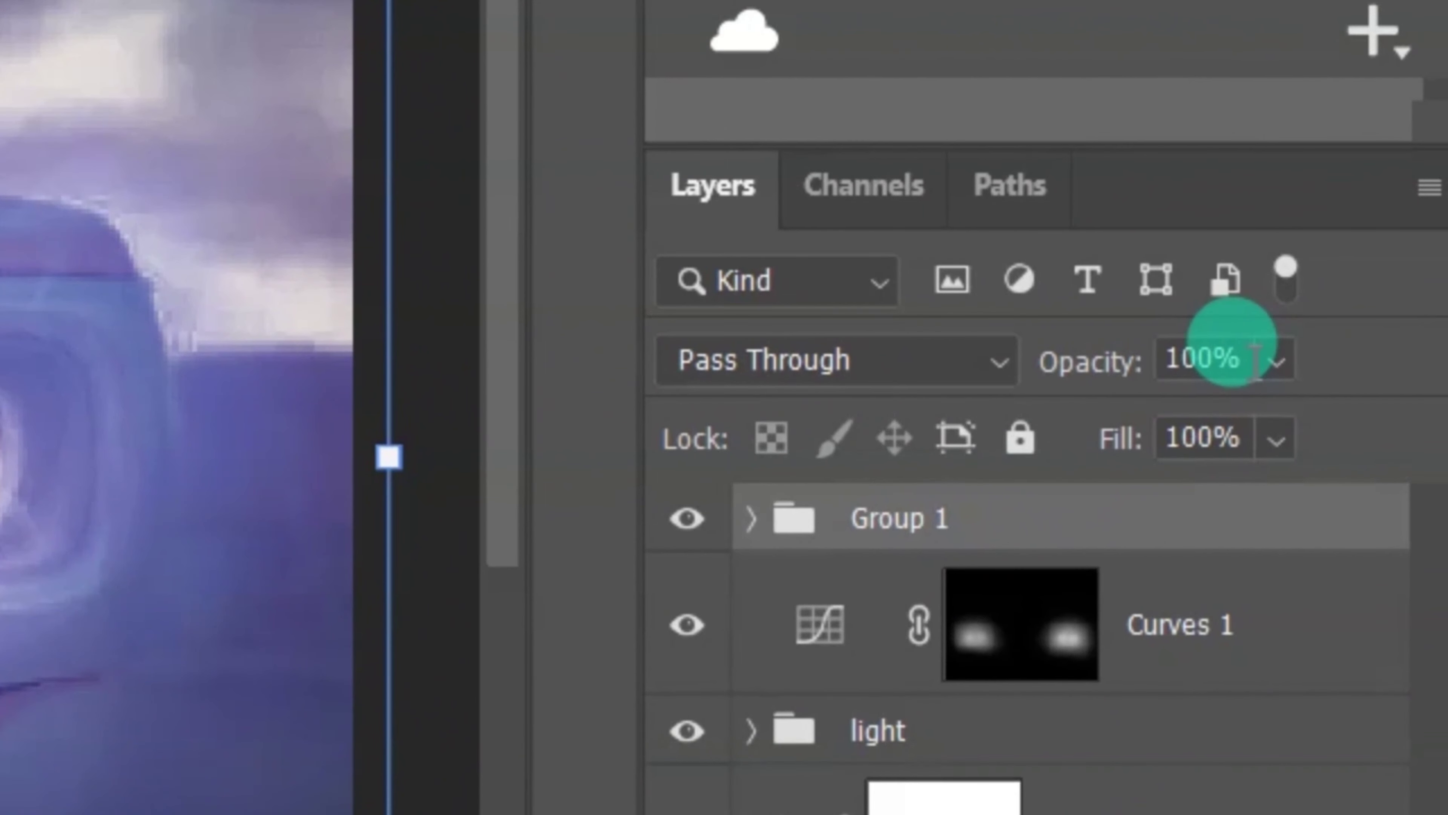
{"action": "left_click_drag", "start_coordinate": [1247, 363], "coordinate": [1141, 365]}
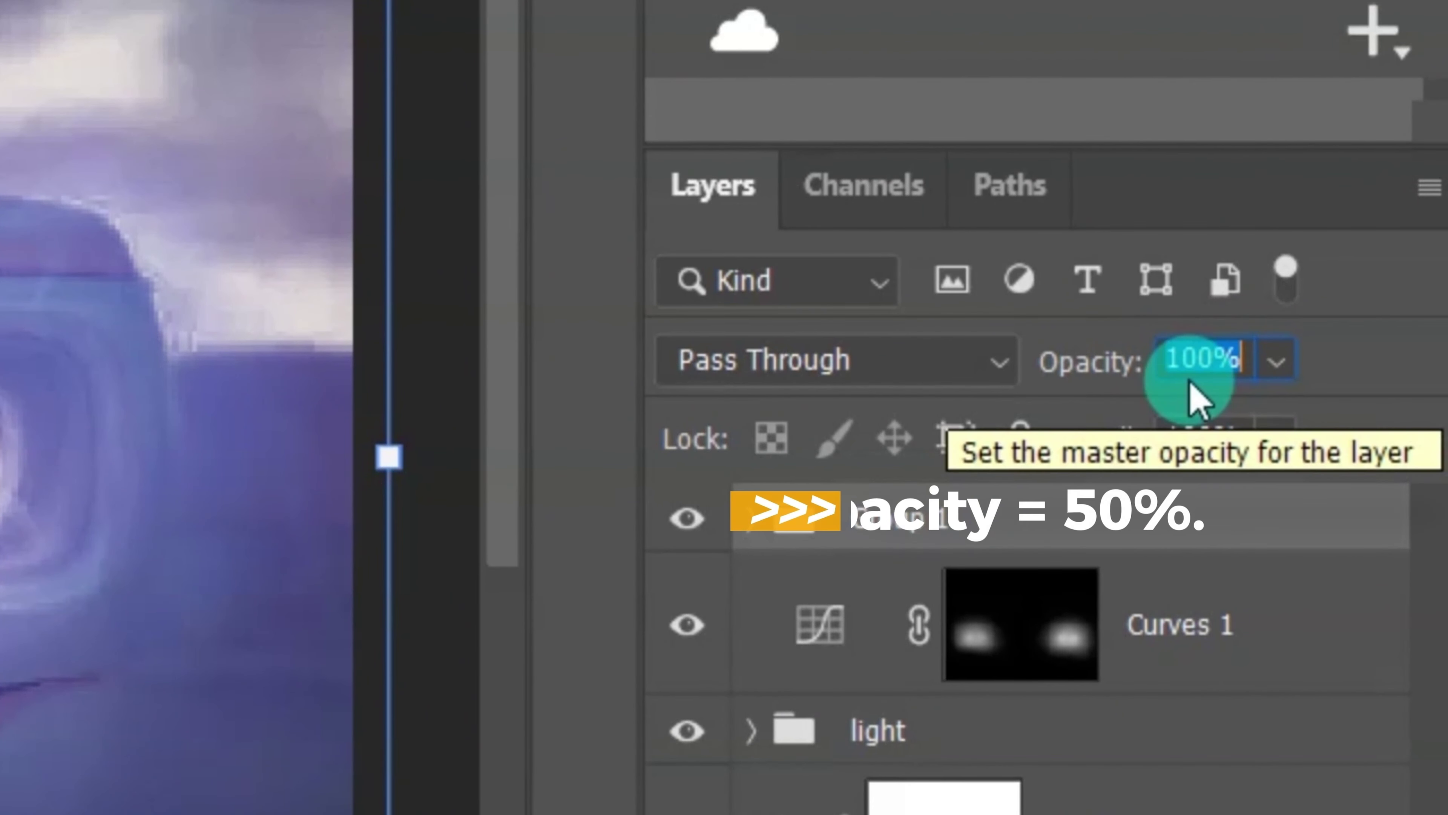
{"action": "type", "text": "50"}
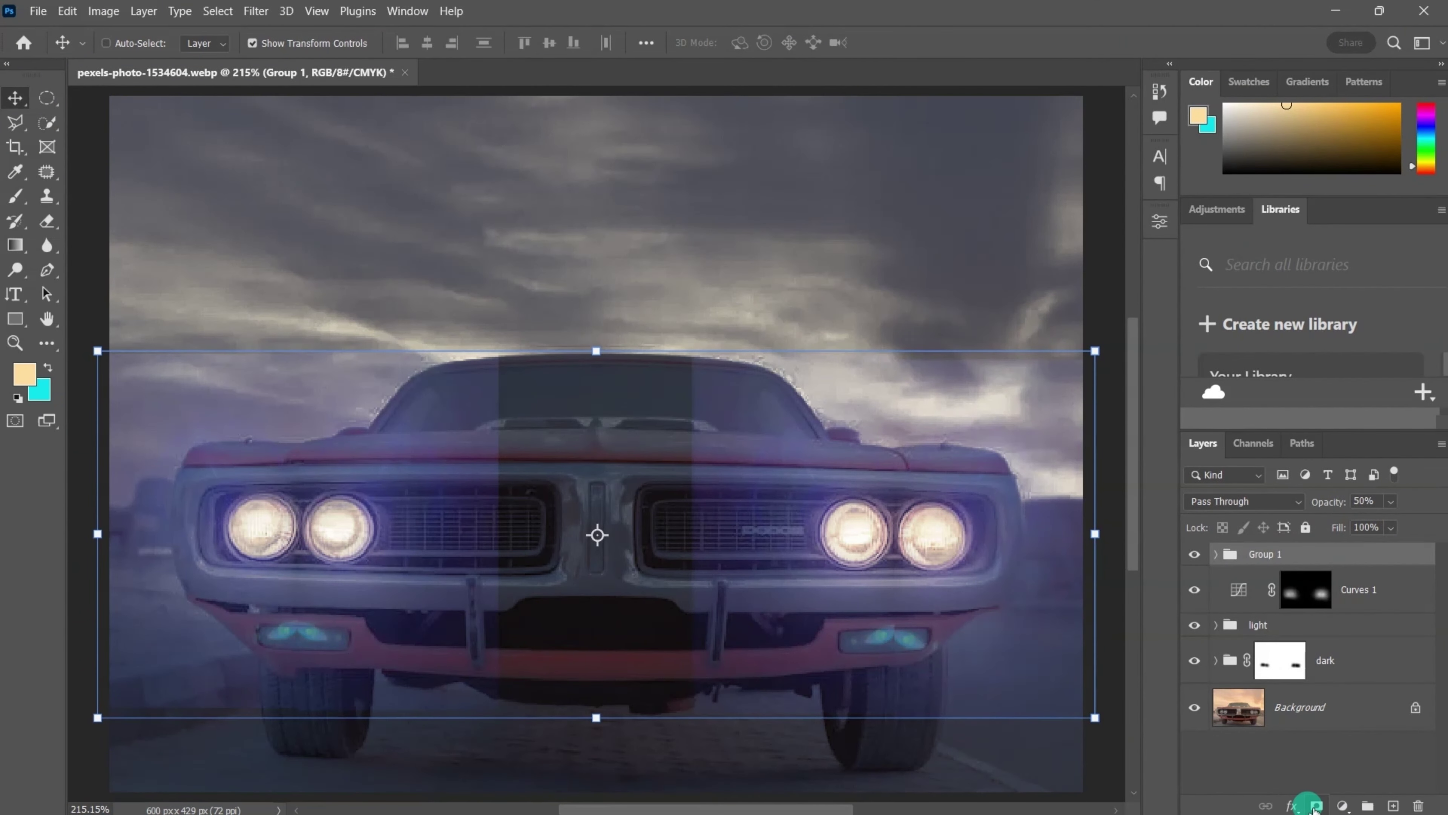
Add a layer mask to Group 1 and paint the four headlights with a small near-black brush to reduce the flares over them.
{"action": "left_click", "coordinate": [1315, 805]}
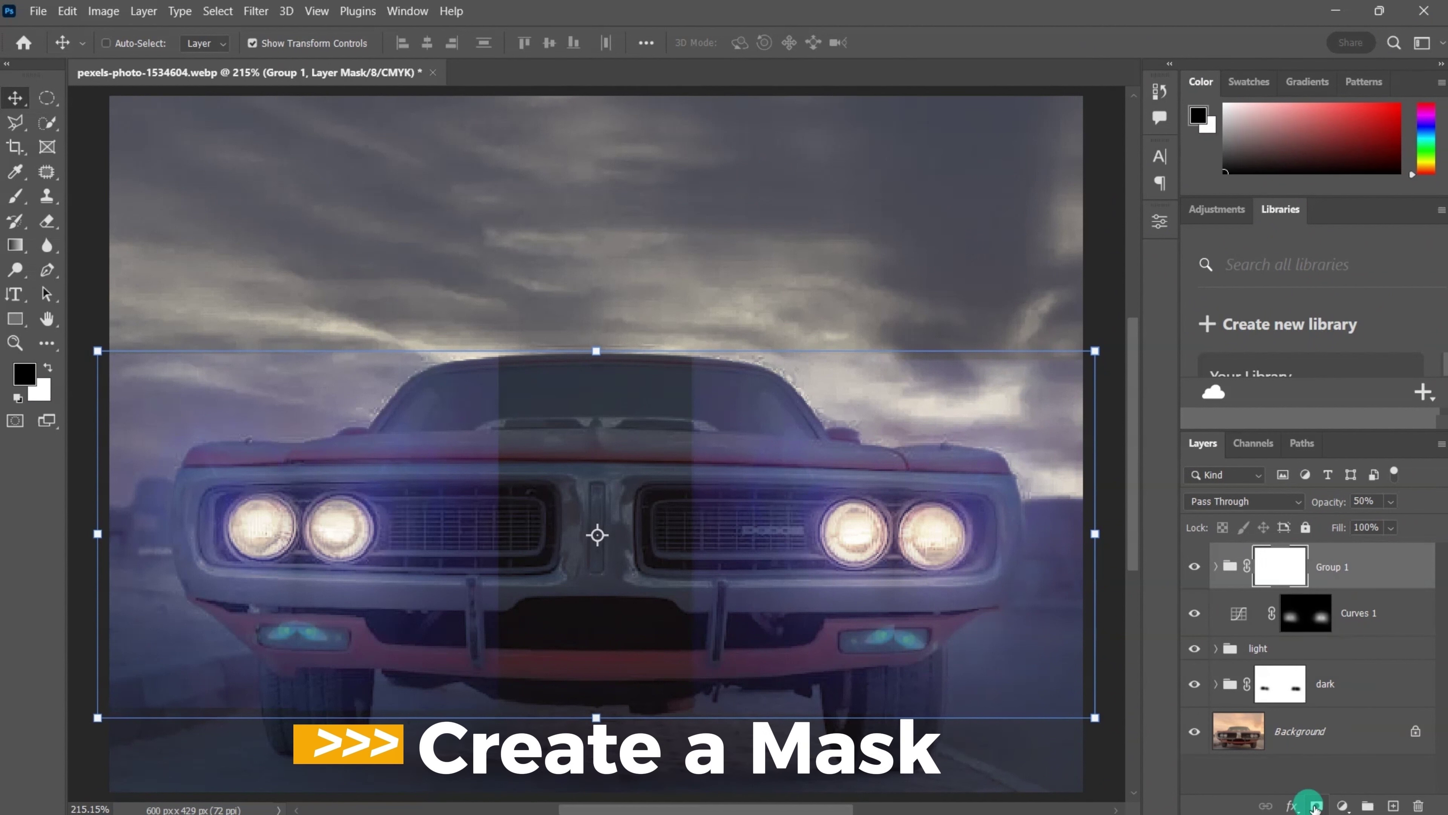
{"action": "left_click", "coordinate": [25, 374]}
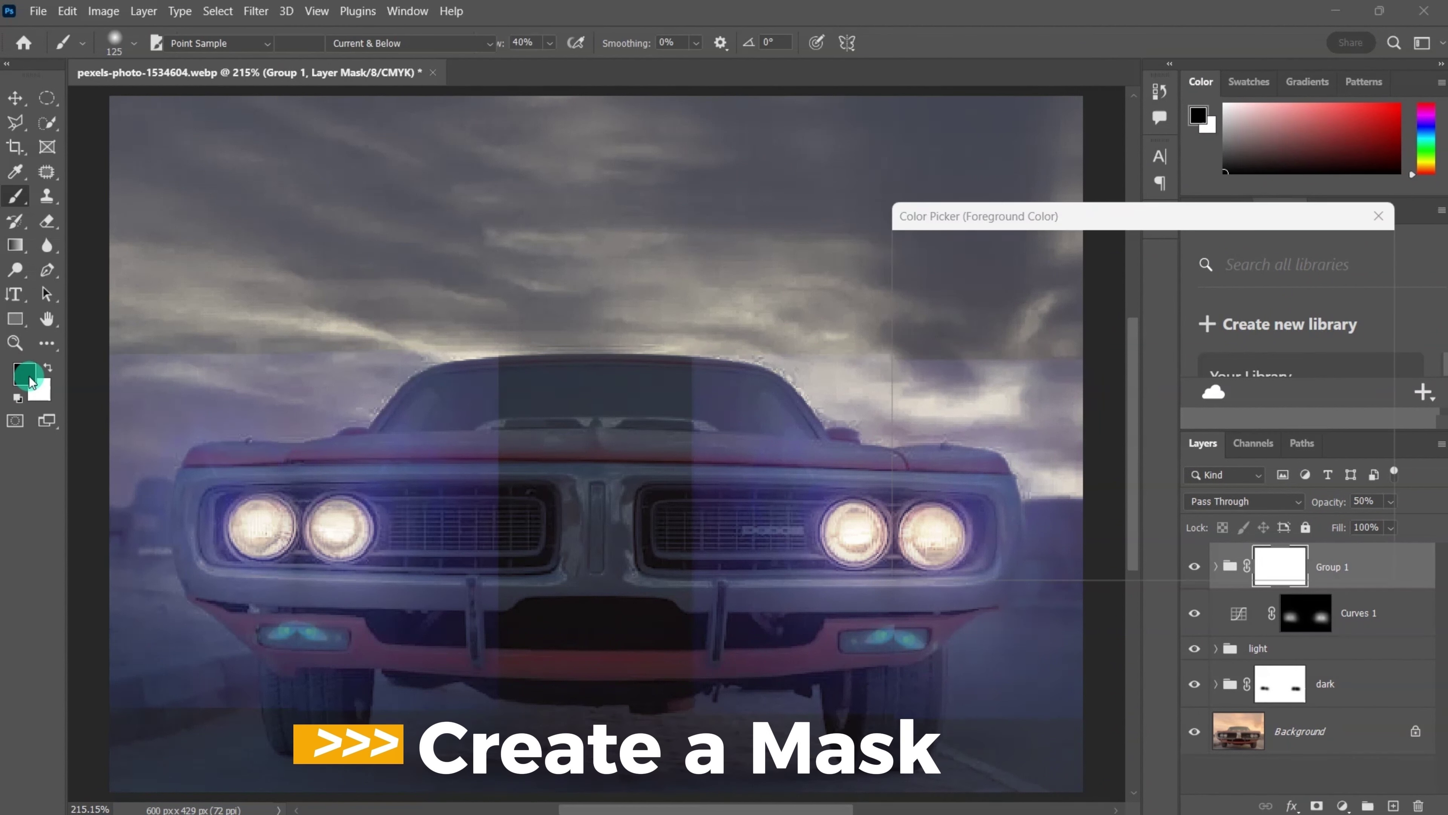
{"action": "left_click_drag", "start_coordinate": [1043, 438], "coordinate": [902, 500]}
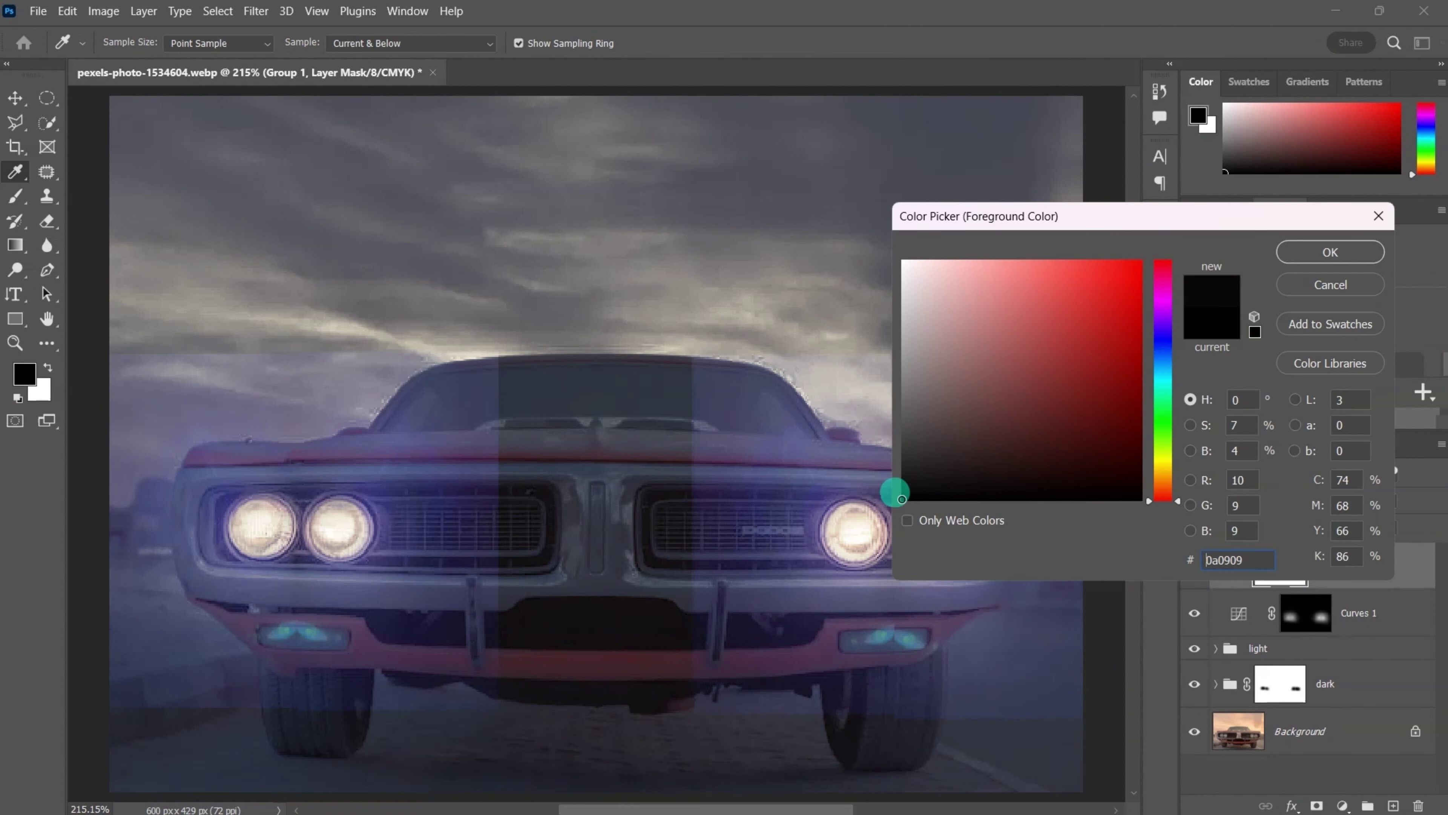
{"action": "left_click", "coordinate": [1353, 258]}
{"action": "key", "text": "b"}
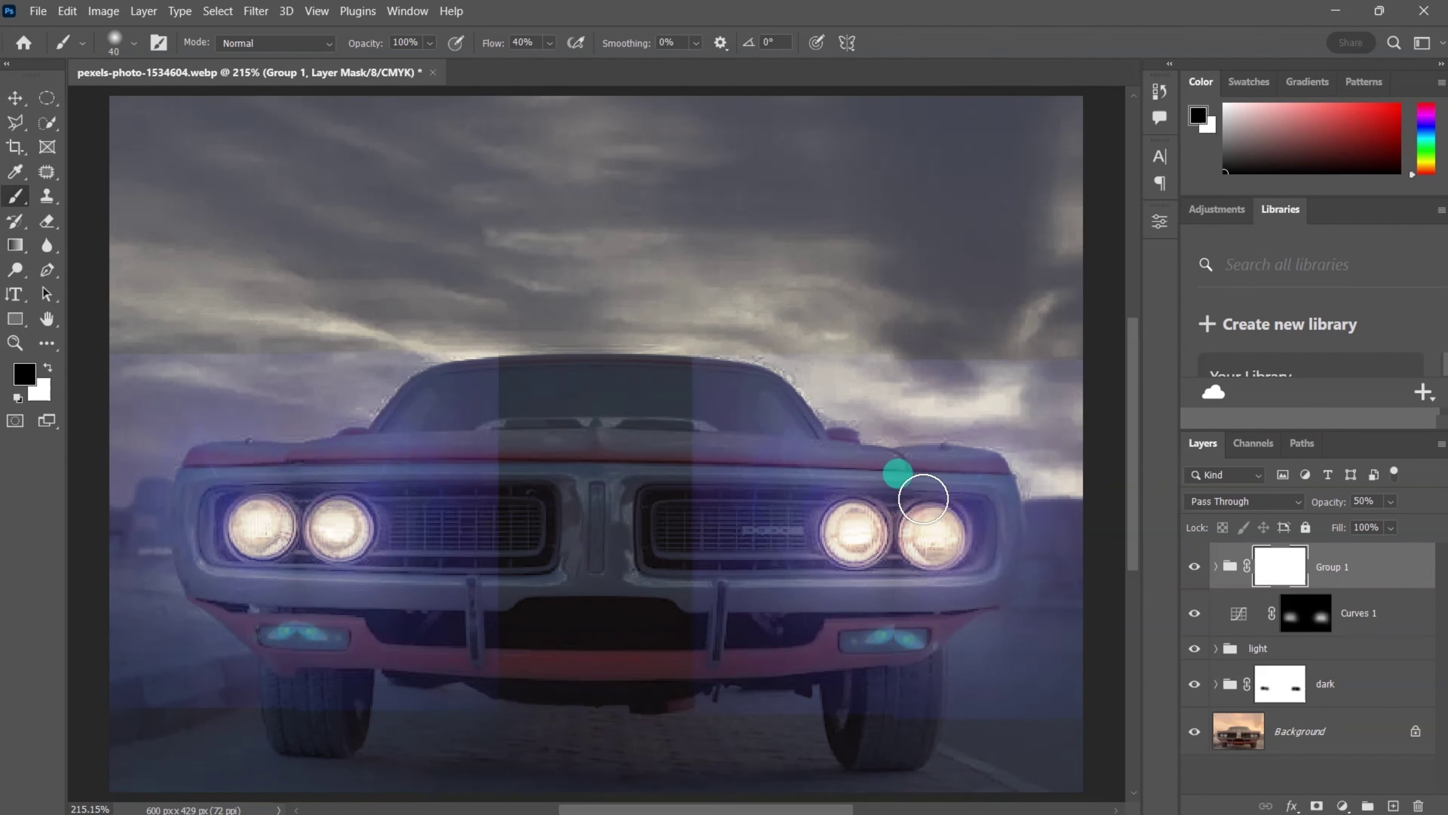
{"action": "left_click_drag", "start_coordinate": [934, 535], "coordinate": [945, 533]}
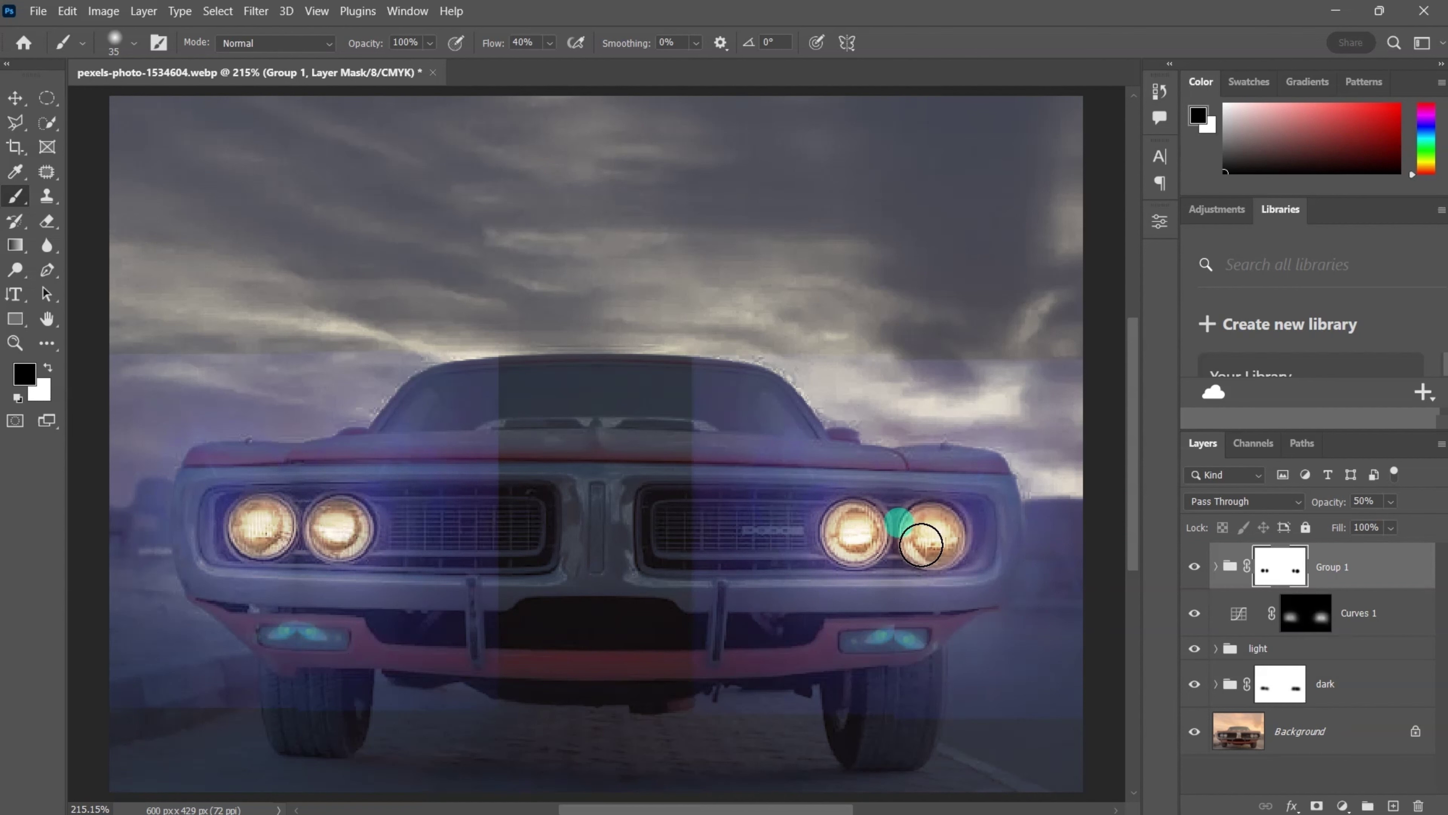
Set the density of Group 1's layer mask to 50%.
{"action": "key", "text": "ctrl+2"}
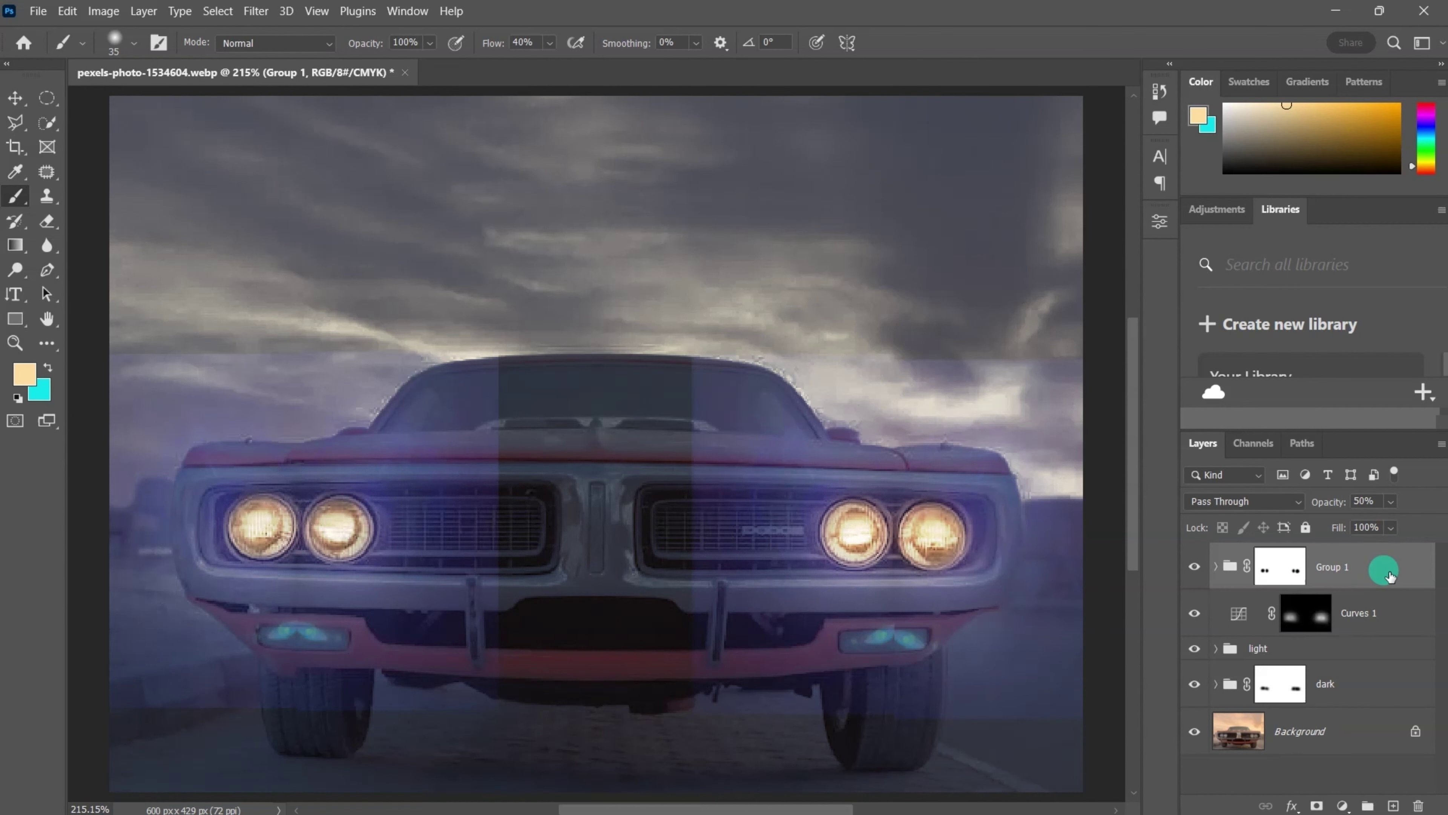
{"action": "left_click", "coordinate": [1276, 560]}
{"action": "left_click", "coordinate": [1160, 222]}
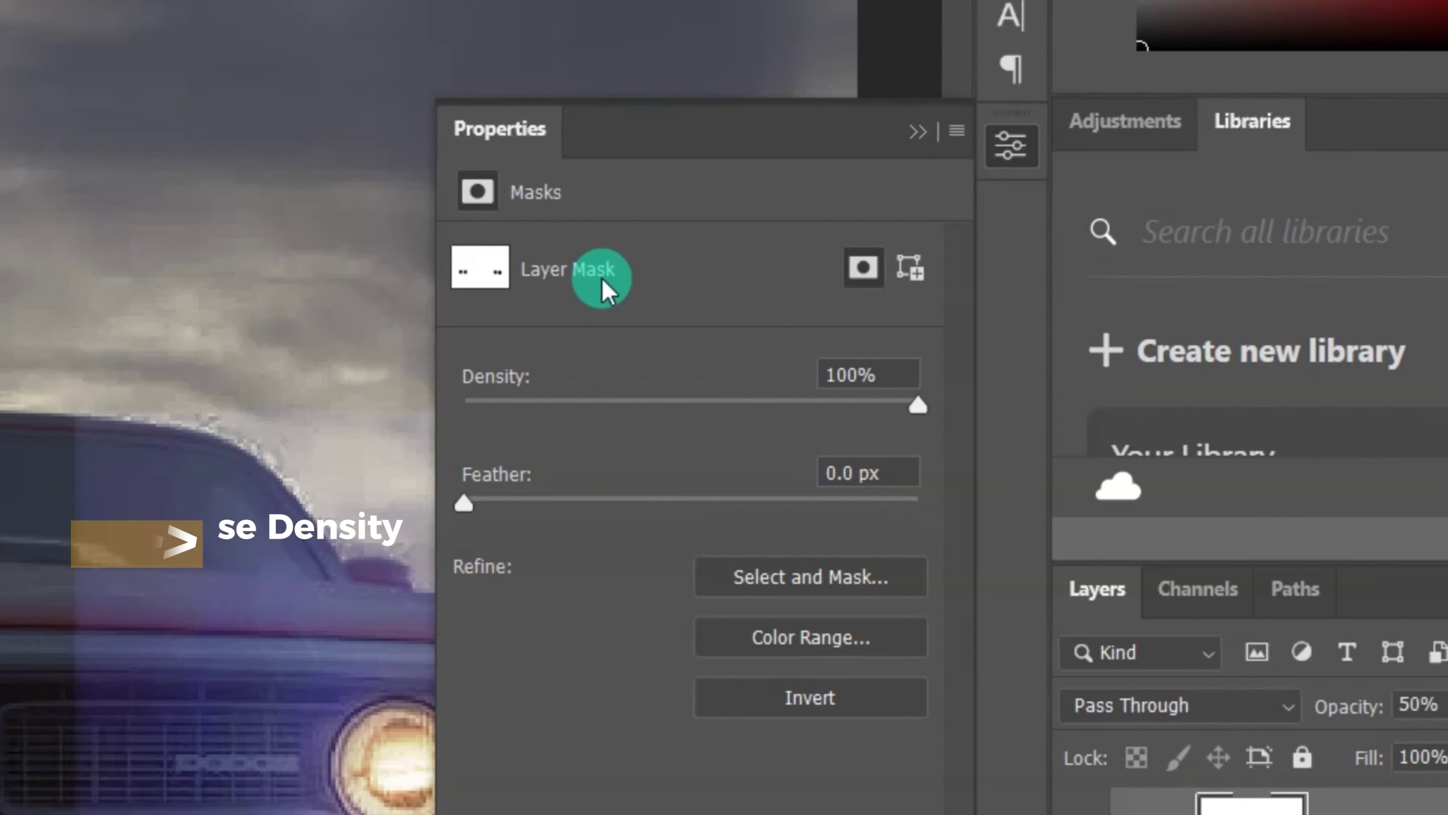
{"action": "left_click", "coordinate": [884, 373]}
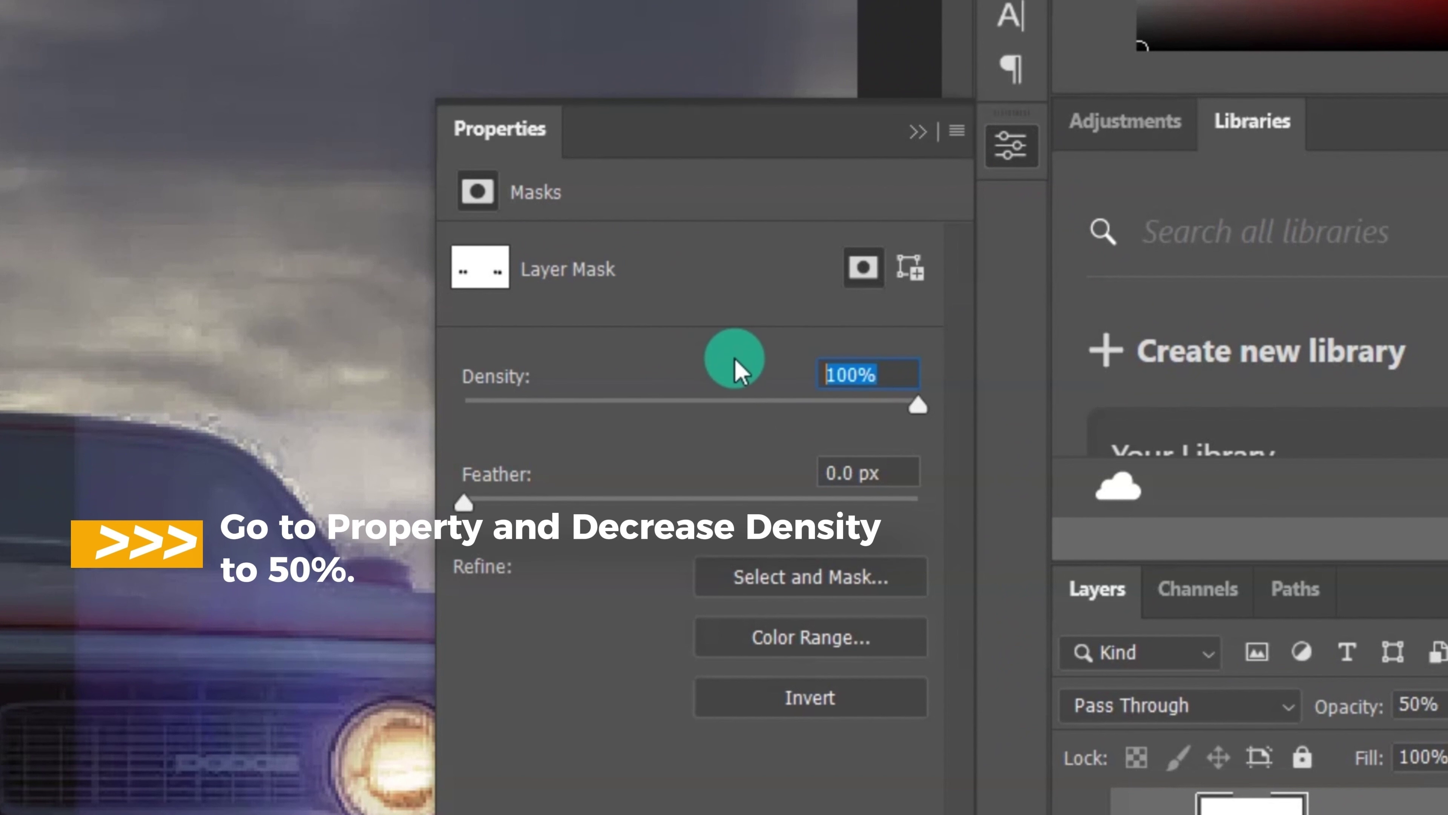
{"action": "type", "text": "5"}
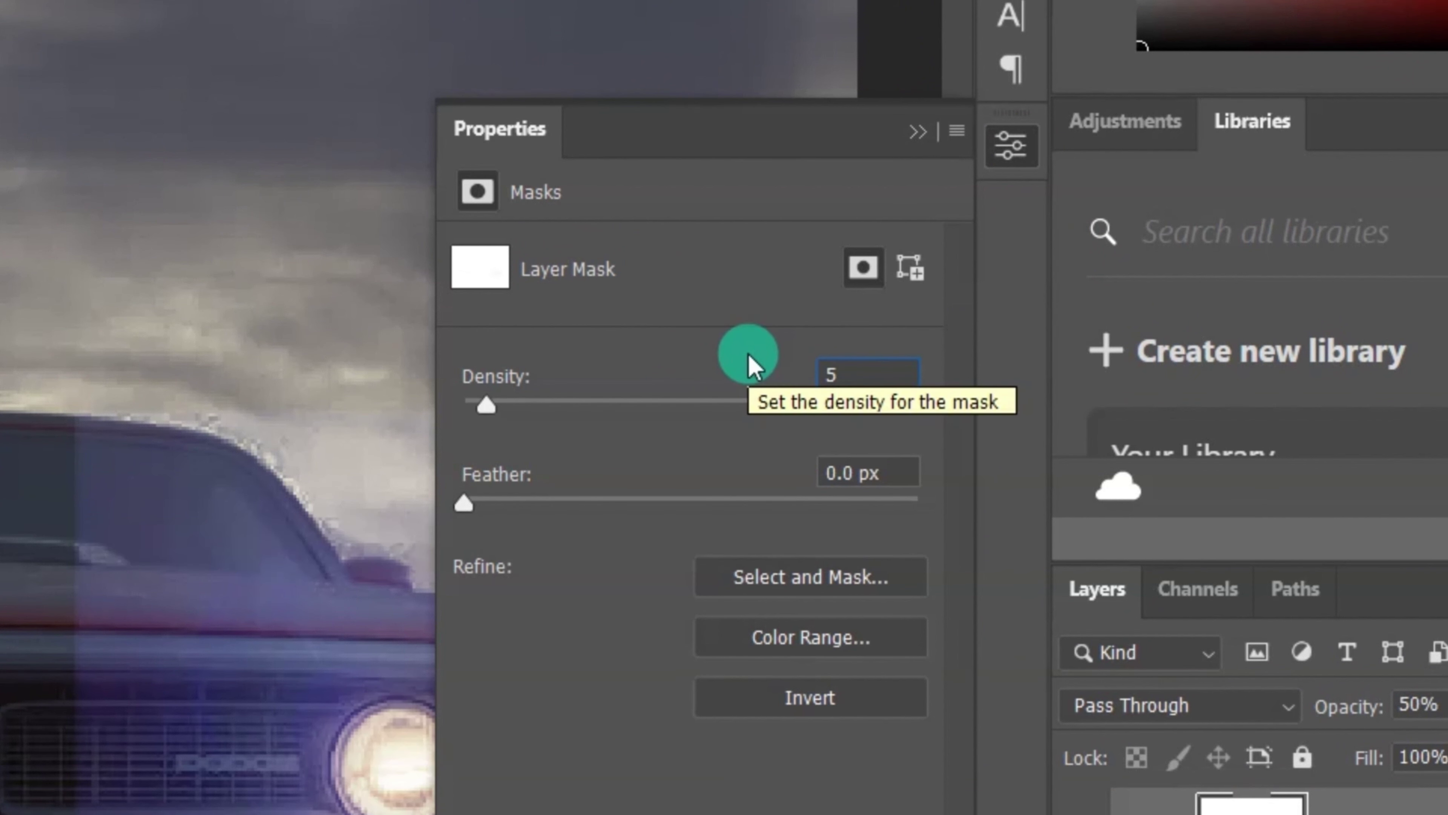
{"action": "key", "text": "Return"}
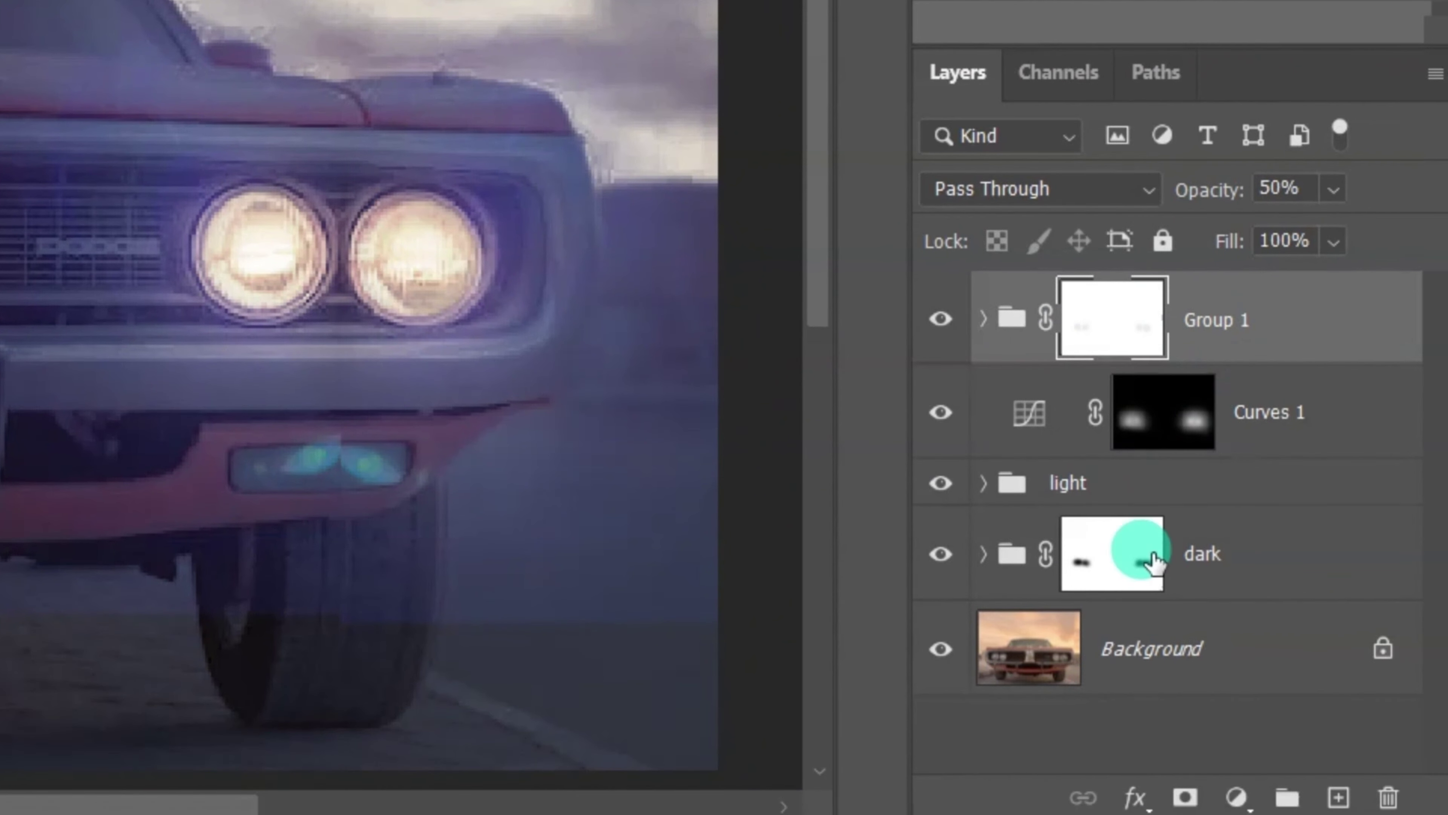
Add a Hue/Saturation adjustment clipped to Group 1, with Colorize enabled, hue 39 and saturation 15.
{"action": "left_click", "coordinate": [1235, 797]}
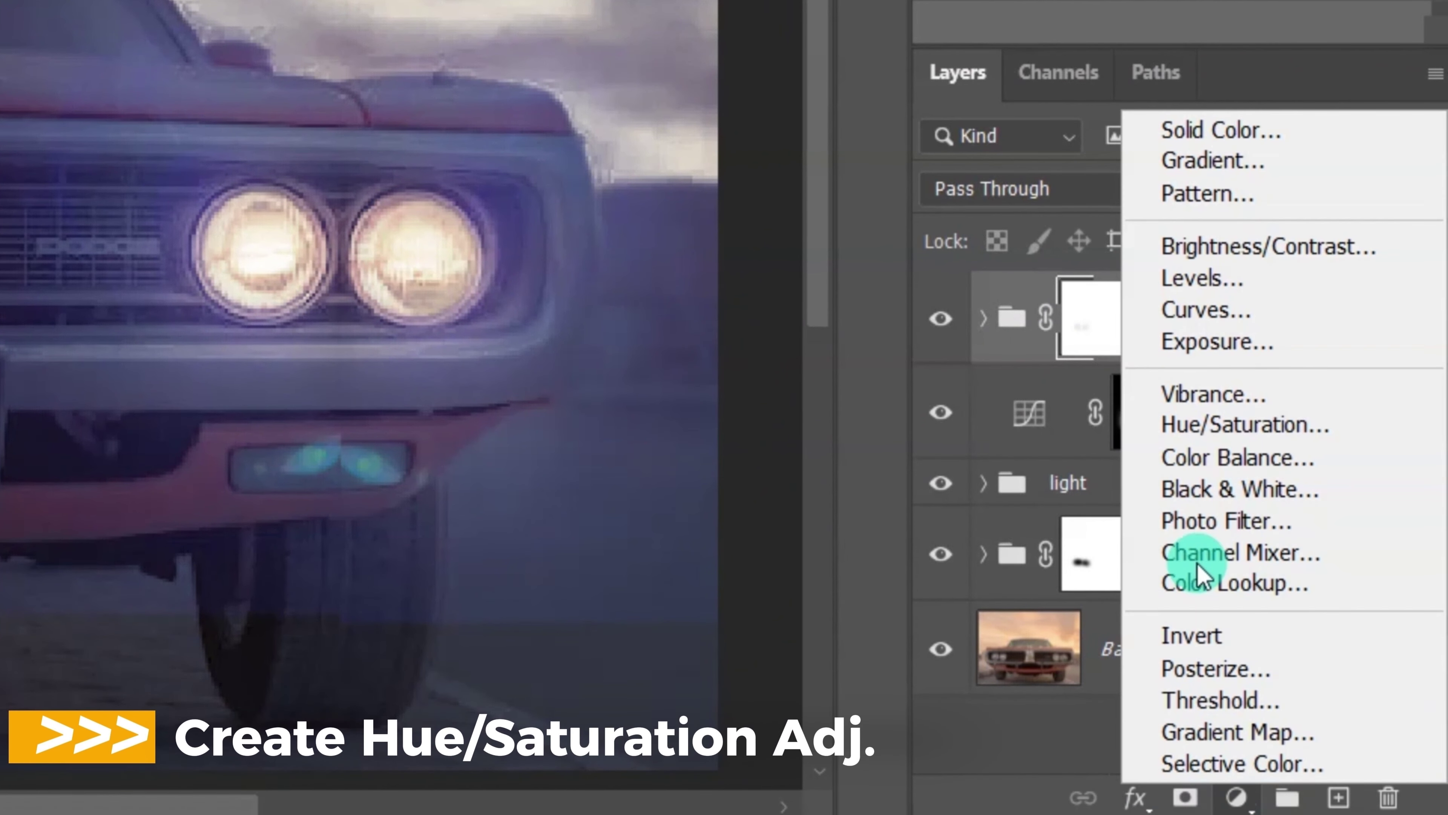
{"action": "left_click", "coordinate": [1183, 424]}
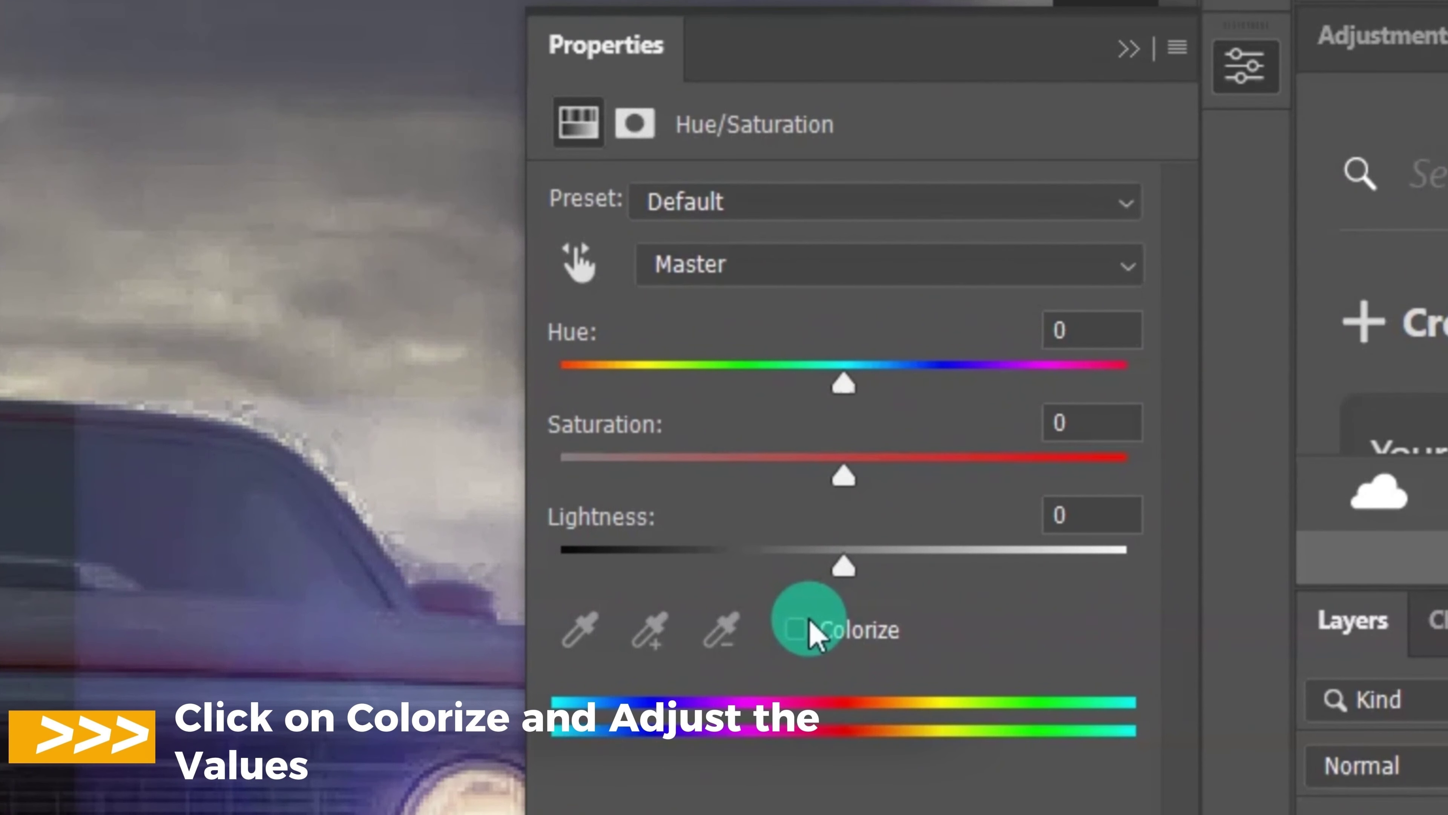
{"action": "left_click", "coordinate": [798, 630]}
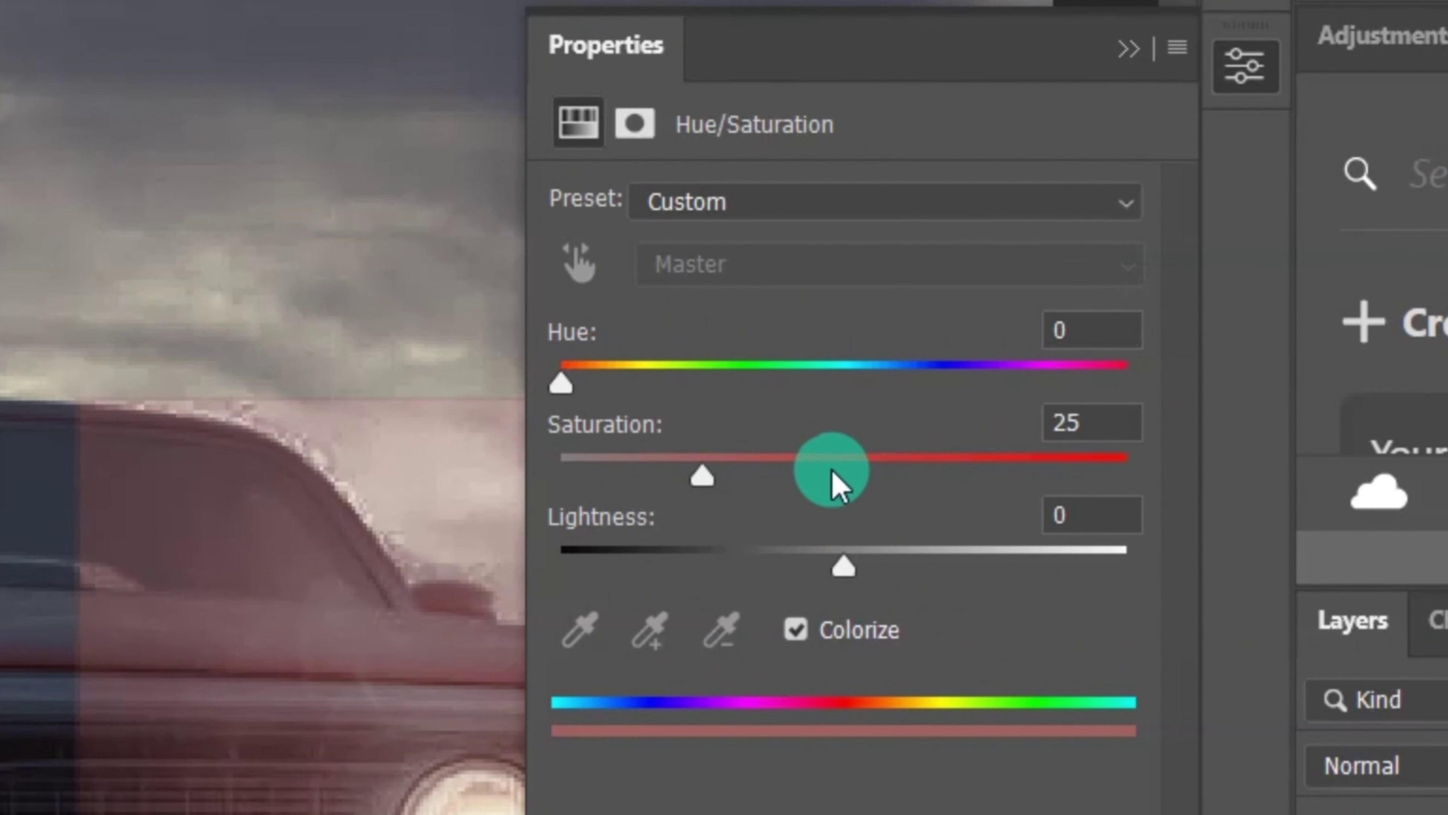
{"action": "left_click_drag", "start_coordinate": [1071, 317], "coordinate": [1001, 320]}
{"action": "type", "text": "39"}
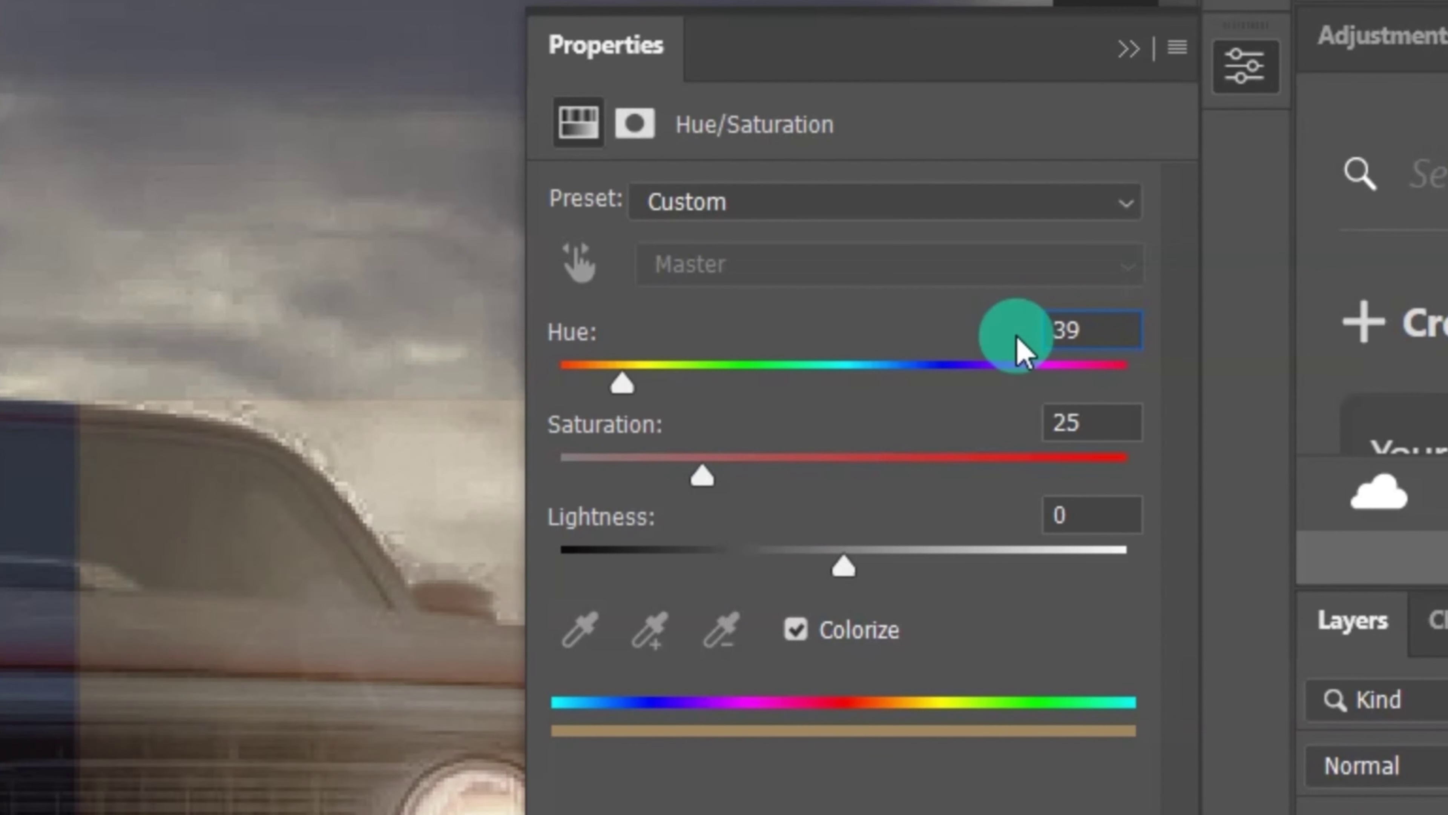
{"action": "left_click_drag", "start_coordinate": [701, 479], "coordinate": [705, 485]}
{"action": "left_click", "coordinate": [1120, 421]}
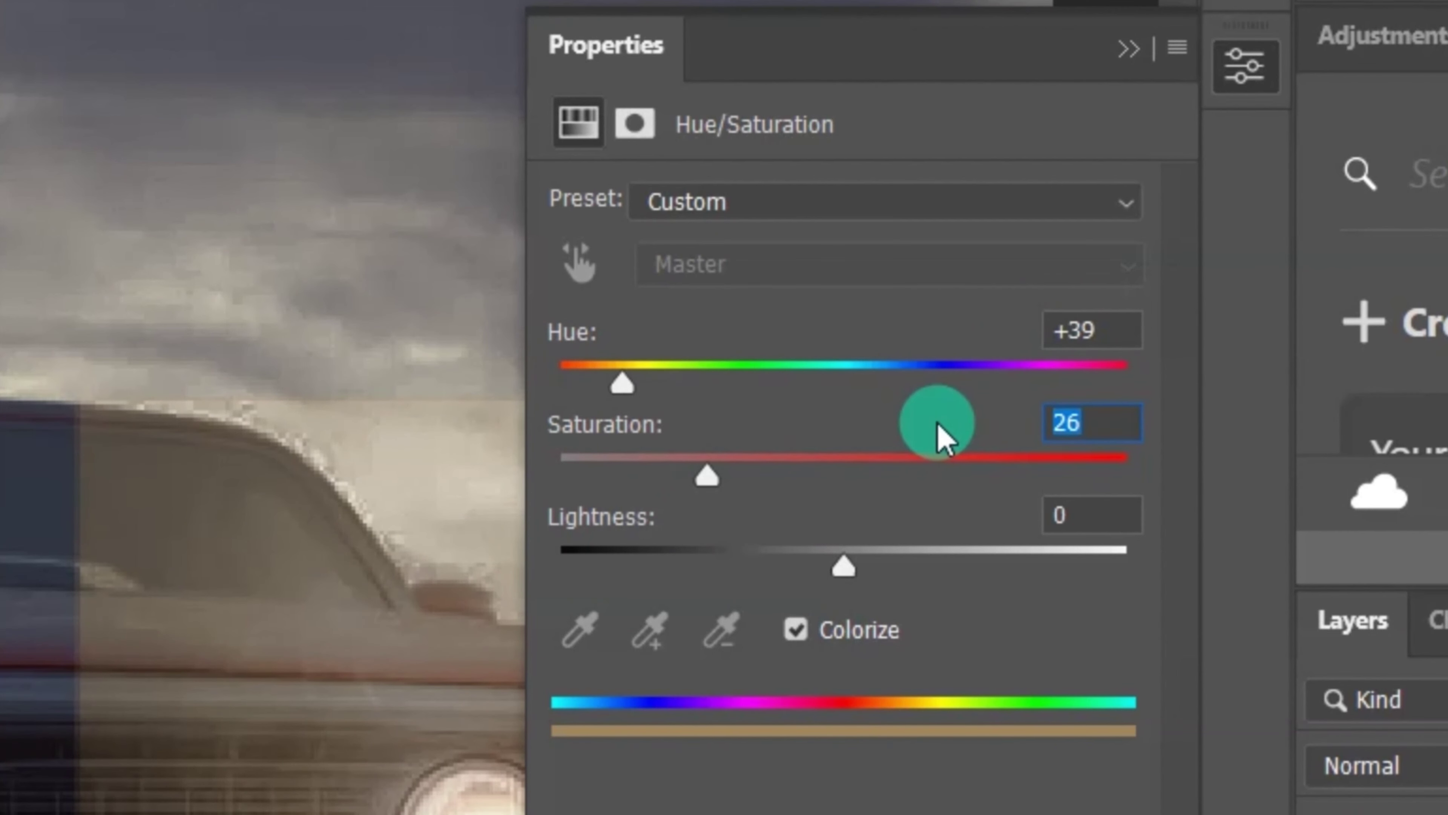
{"action": "type", "text": "15"}
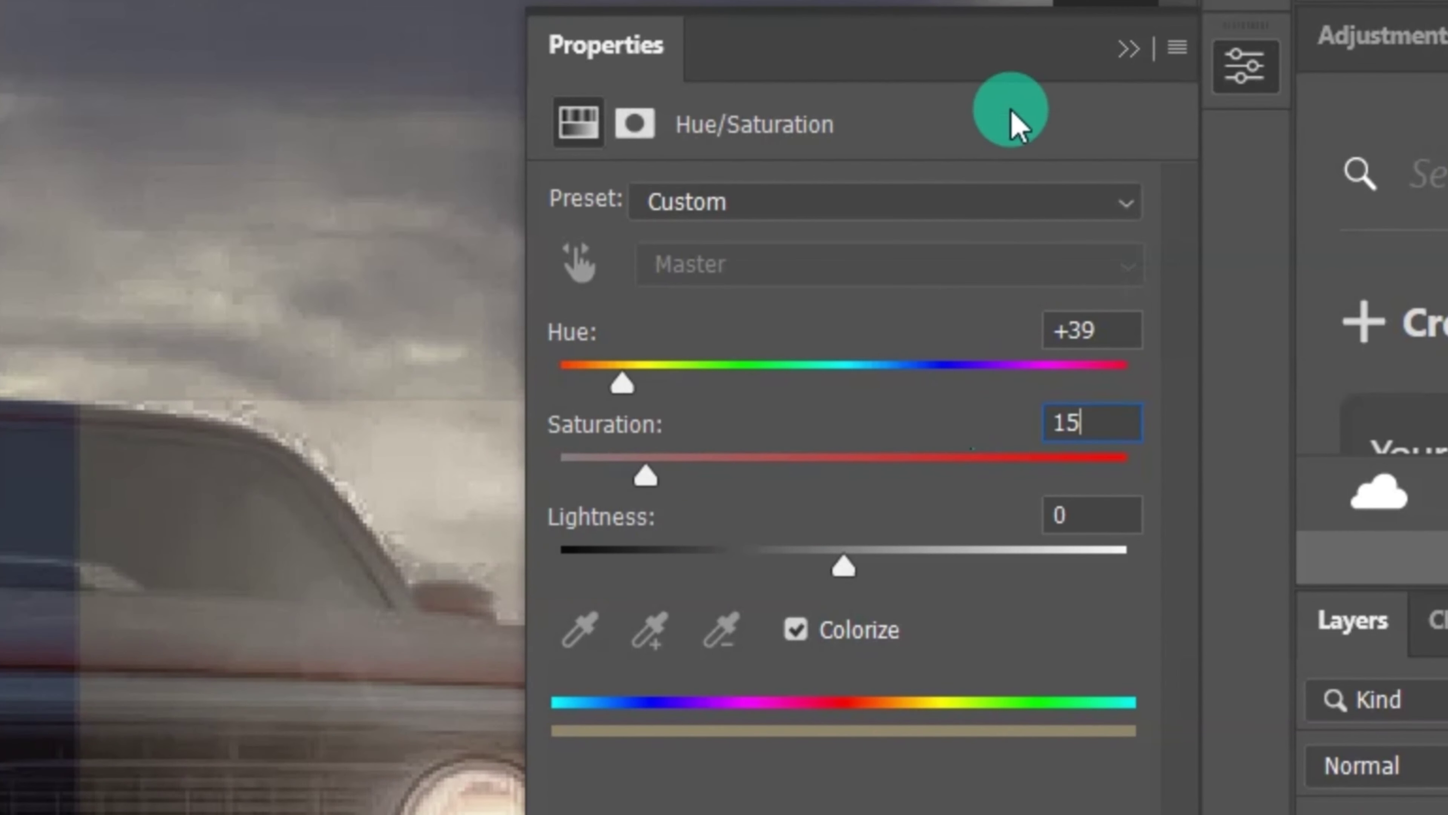
{"action": "left_click", "coordinate": [1127, 52]}
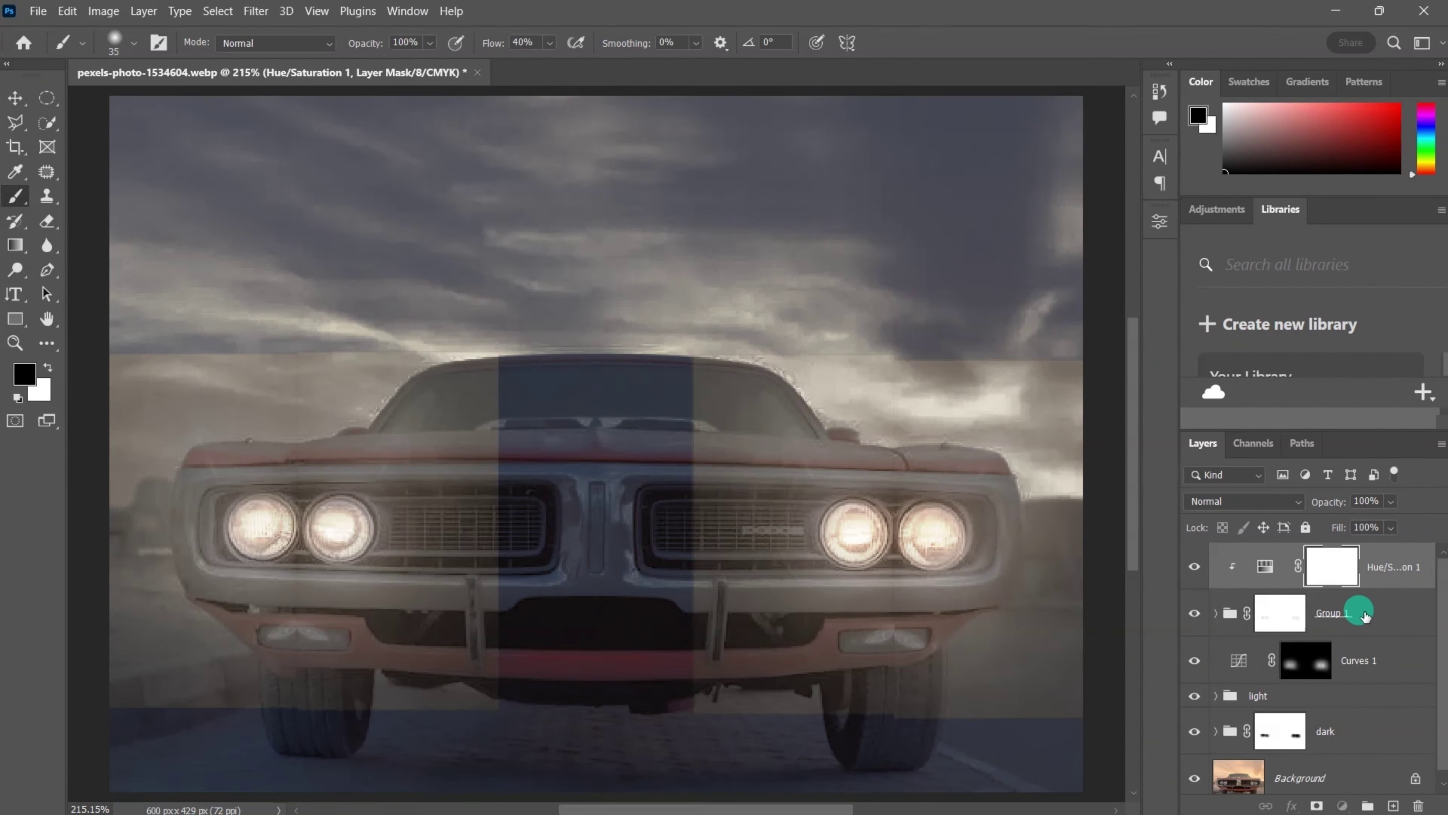
Group the Hue/Saturation adjustment together with Group 1 and add a layer mask to the new group.
{"action": "left_click", "coordinate": [1365, 617]}
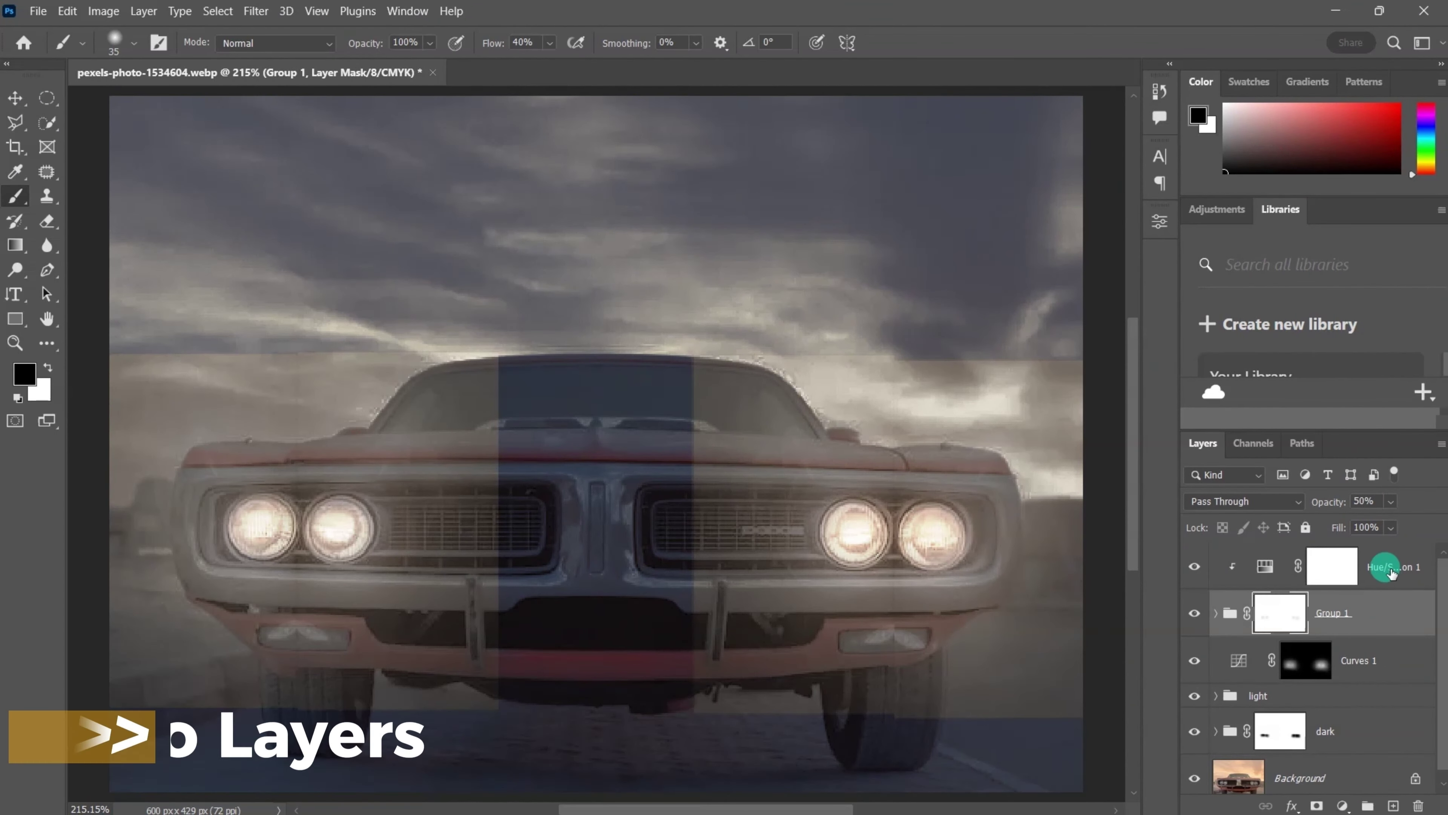
{"action": "left_click", "coordinate": [1391, 570], "text": "ctrl"}
{"action": "key", "text": "ctrl+g"}
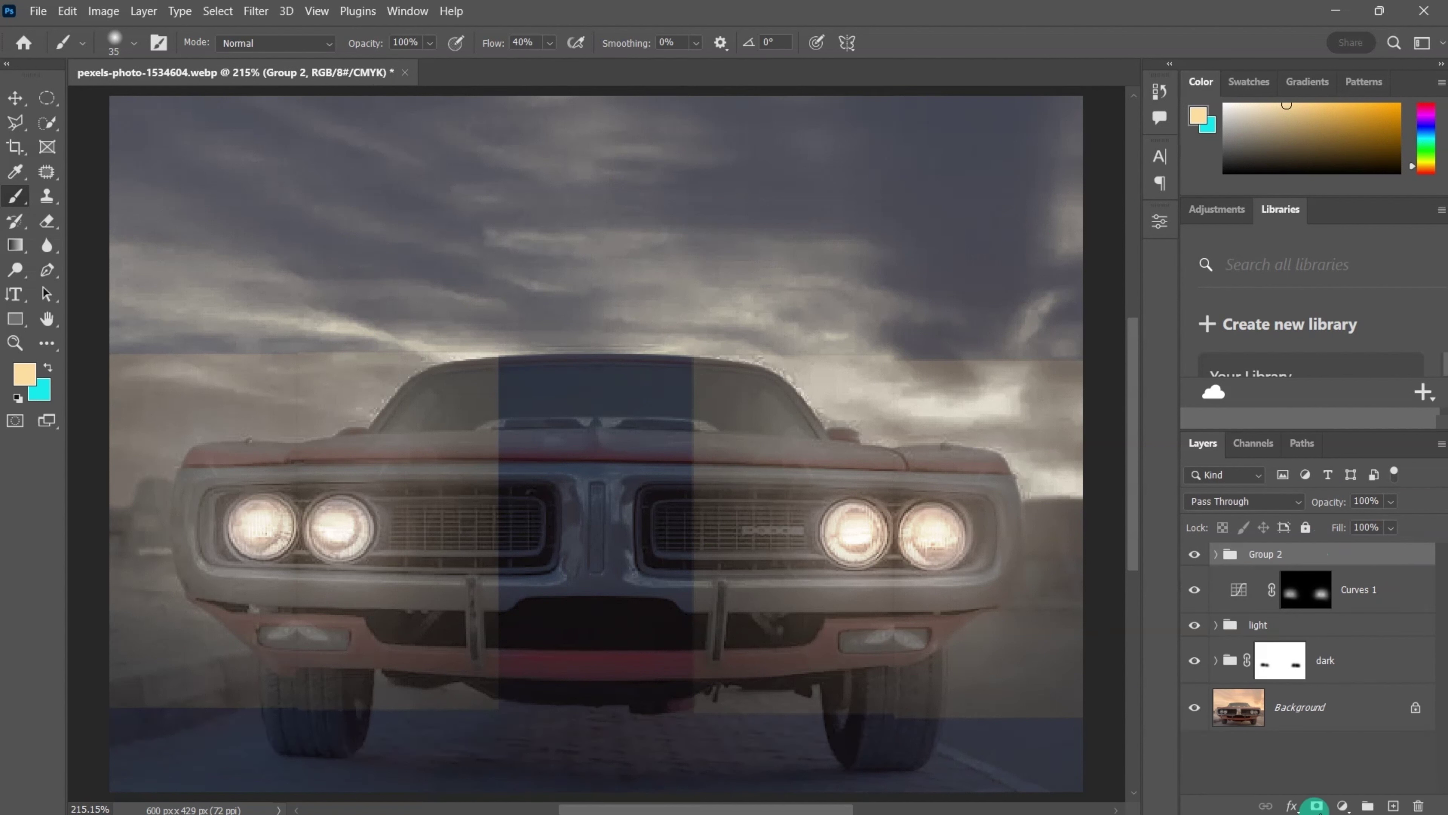
{"action": "left_click", "coordinate": [1317, 805]}
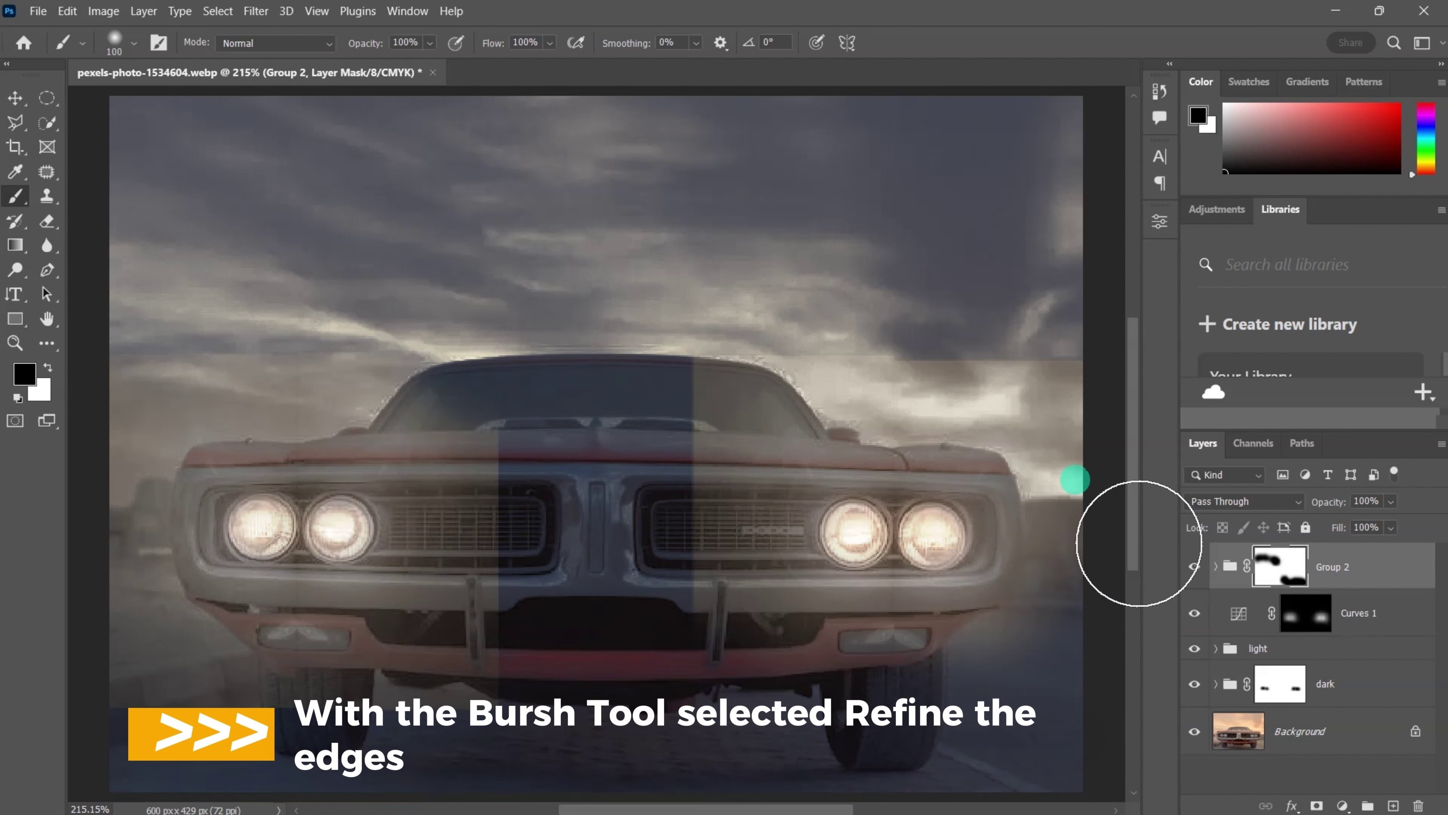
Paint black with a soft 100 px brush on Group 2's mask to hide the hard flare edges in the sky, car body and ground.
{"action": "left_click_drag", "start_coordinate": [716, 330], "coordinate": [1069, 325]}
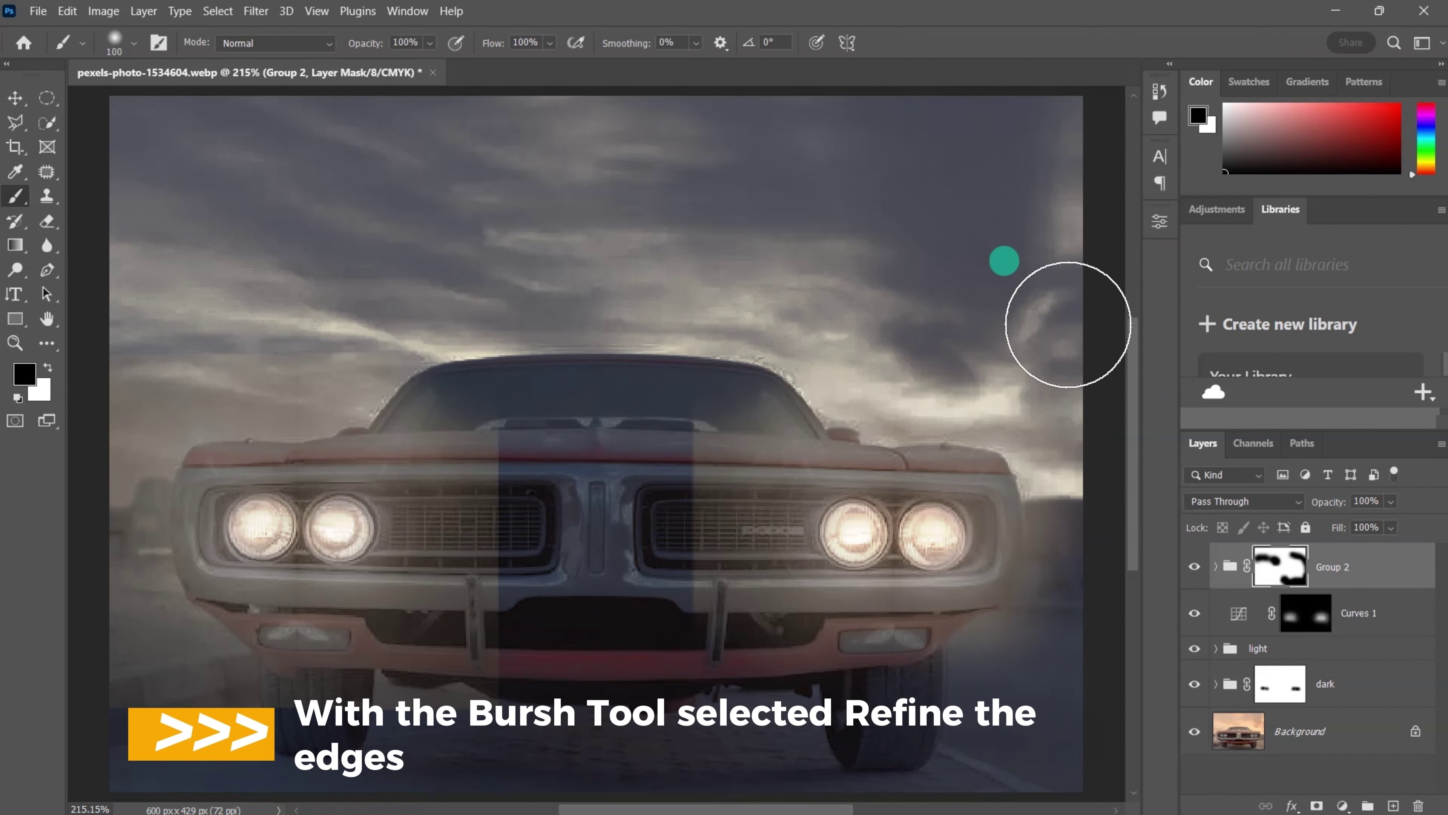
{"action": "mouse_move", "coordinate": [655, 409]}
{"action": "left_mouse_down"}
{"action": "mouse_move", "coordinate": [718, 375]}
{"action": "mouse_move", "coordinate": [672, 385]}
{"action": "left_mouse_up"}
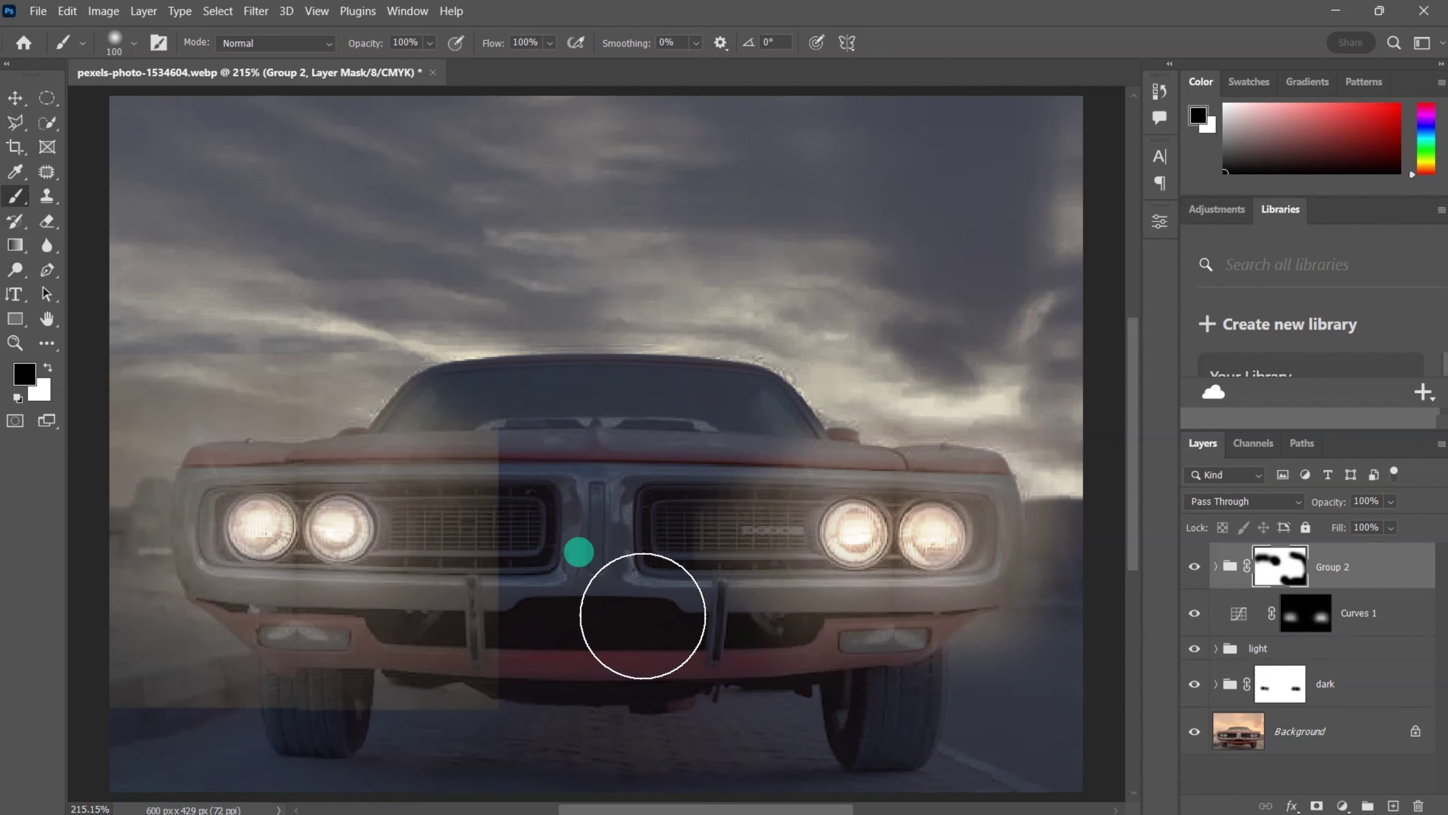
{"action": "mouse_move", "coordinate": [1141, 520]}
{"action": "left_mouse_down"}
{"action": "mouse_move", "coordinate": [1106, 414]}
{"action": "mouse_move", "coordinate": [1134, 549]}
{"action": "mouse_move", "coordinate": [1014, 745]}
{"action": "mouse_move", "coordinate": [726, 799]}
{"action": "mouse_move", "coordinate": [416, 756]}
{"action": "mouse_move", "coordinate": [306, 767]}
{"action": "mouse_move", "coordinate": [403, 767]}
{"action": "mouse_move", "coordinate": [481, 699]}
{"action": "mouse_move", "coordinate": [545, 602]}
{"action": "mouse_move", "coordinate": [563, 490]}
{"action": "mouse_move", "coordinate": [448, 396]}
{"action": "mouse_move", "coordinate": [623, 447]}
{"action": "left_mouse_up"}
{"action": "mouse_move", "coordinate": [242, 758]}
{"action": "left_mouse_down"}
{"action": "mouse_move", "coordinate": [149, 781]}
{"action": "mouse_move", "coordinate": [333, 711]}
{"action": "mouse_move", "coordinate": [414, 711]}
{"action": "mouse_move", "coordinate": [86, 678]}
{"action": "mouse_move", "coordinate": [71, 610]}
{"action": "left_mouse_up"}
{"action": "mouse_move", "coordinate": [156, 416]}
{"action": "left_mouse_down"}
{"action": "mouse_move", "coordinate": [333, 353]}
{"action": "mouse_move", "coordinate": [443, 382]}
{"action": "mouse_move", "coordinate": [288, 380]}
{"action": "mouse_move", "coordinate": [136, 433]}
{"action": "mouse_move", "coordinate": [67, 606]}
{"action": "left_mouse_up"}
{"action": "mouse_move", "coordinate": [803, 378]}
{"action": "left_mouse_down"}
{"action": "mouse_move", "coordinate": [947, 387]}
{"action": "mouse_move", "coordinate": [1079, 454]}
{"action": "mouse_move", "coordinate": [1070, 648]}
{"action": "mouse_move", "coordinate": [1041, 699]}
{"action": "mouse_move", "coordinate": [1028, 666]}
{"action": "mouse_move", "coordinate": [999, 702]}
{"action": "mouse_move", "coordinate": [854, 713]}
{"action": "mouse_move", "coordinate": [226, 711]}
{"action": "mouse_move", "coordinate": [232, 686]}
{"action": "mouse_move", "coordinate": [120, 641]}
{"action": "mouse_move", "coordinate": [120, 614]}
{"action": "mouse_move", "coordinate": [441, 764]}
{"action": "left_mouse_up"}
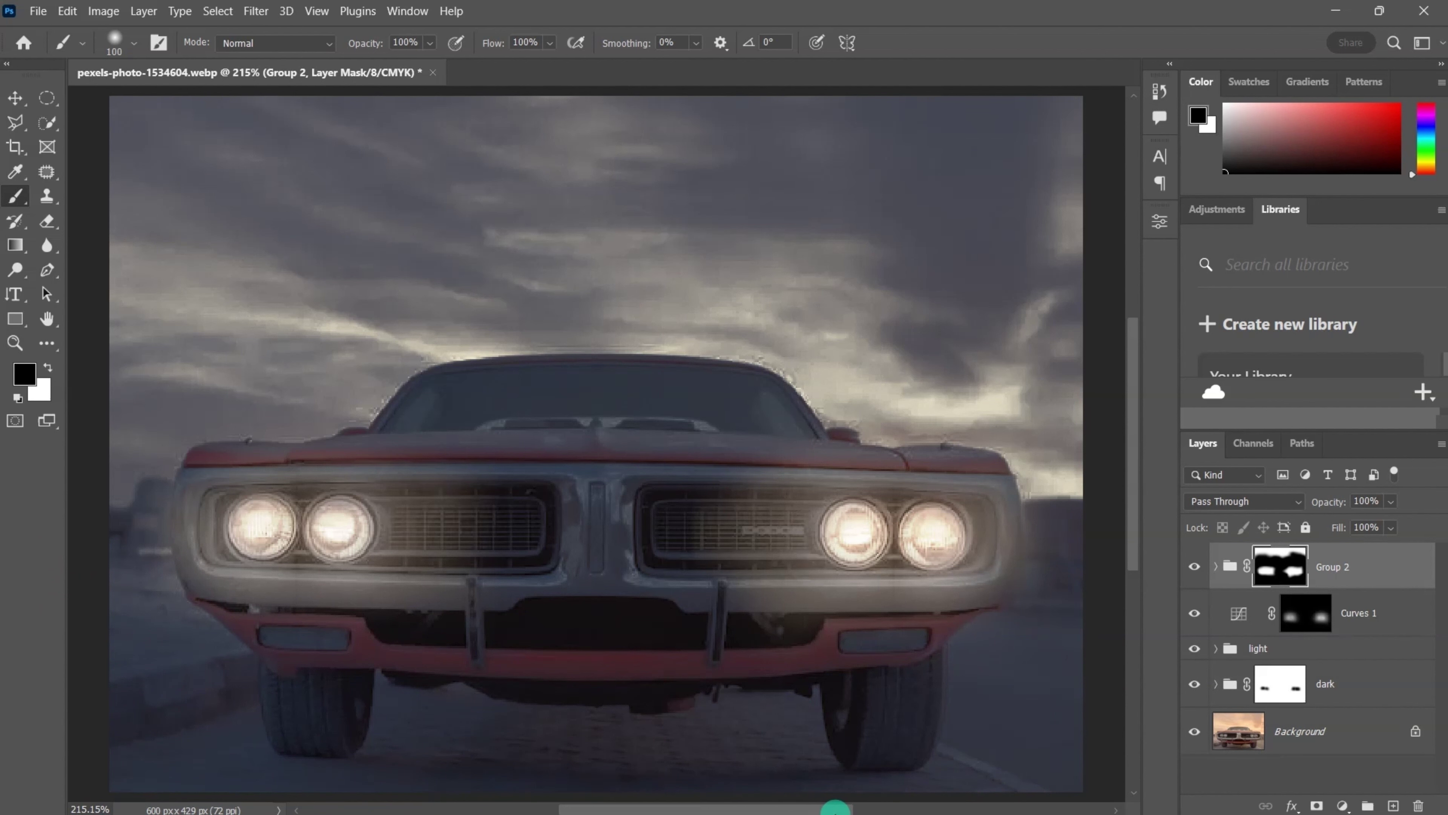
Compare the finished night scene with the original photo by repeatedly showing only the Background layer and restoring the others.
{"action": "left_click", "coordinate": [1195, 731], "text": "alt"}
{"action": "left_click", "coordinate": [1195, 731], "text": "alt"}
{"action": "left_click", "coordinate": [1194, 732], "text": "alt"}
{"action": "left_click", "coordinate": [1195, 732], "text": "alt"}
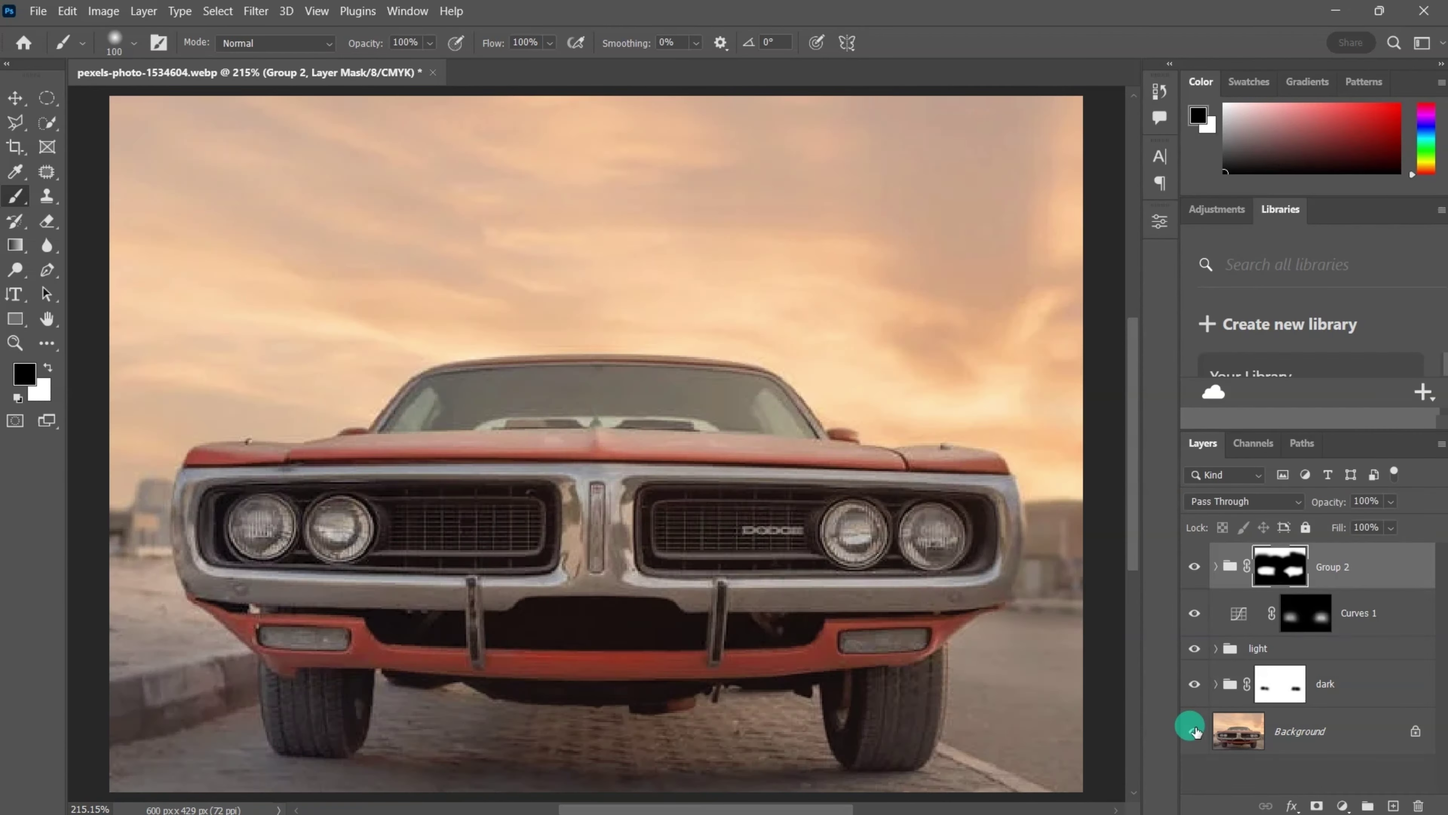
{"action": "left_click", "coordinate": [1194, 731], "text": "alt"}
{"action": "left_click", "coordinate": [1194, 732], "text": "alt"}
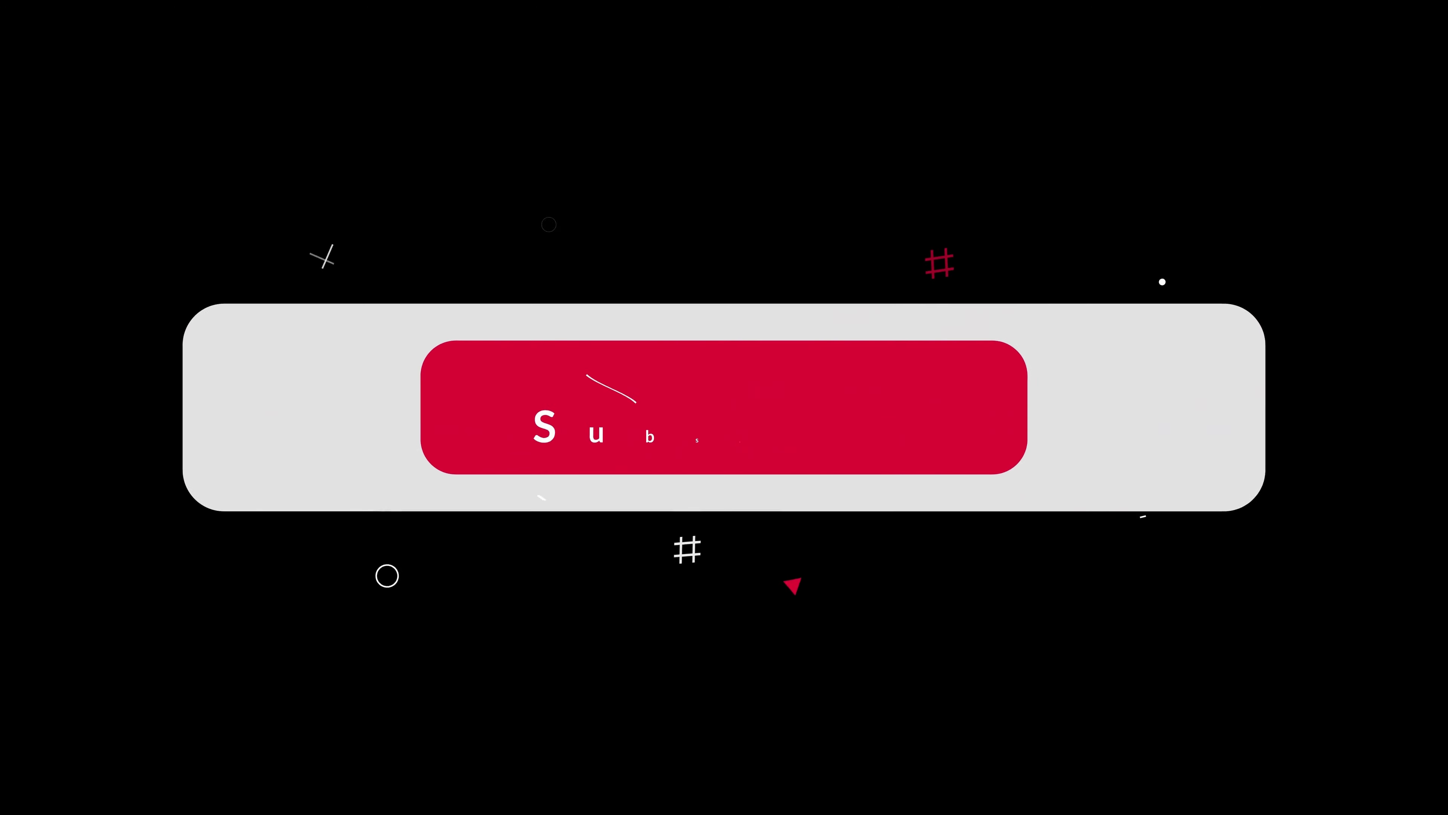